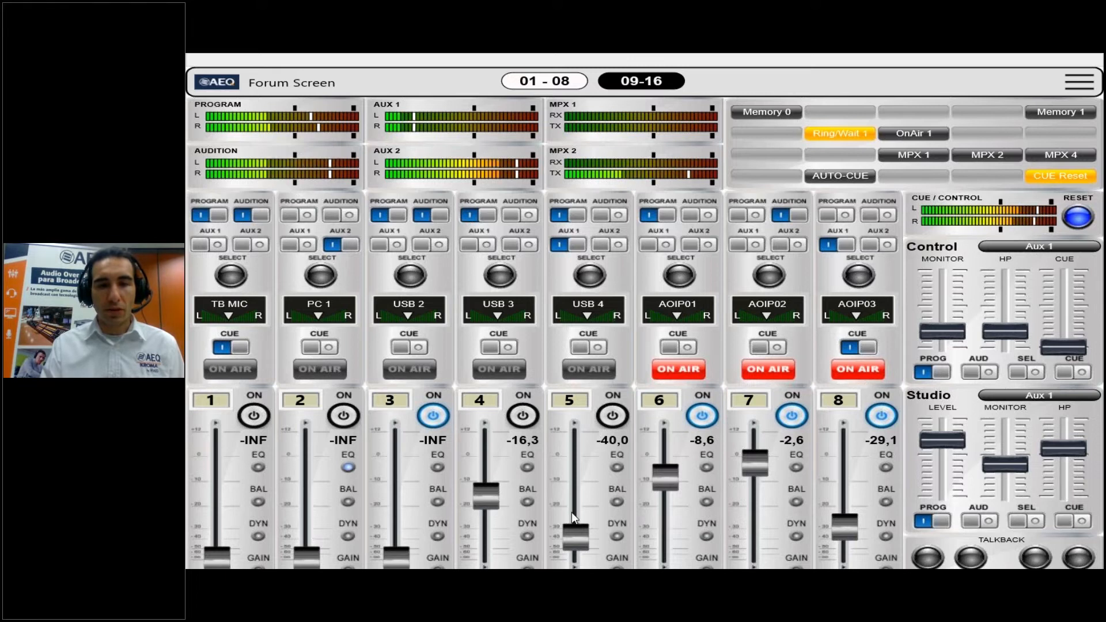
Lower the channel 6 (AOIP01) fader to -INF, raise it to 0,0, and switch the channel off and on again
{"action": "left_click_drag", "start_coordinate": [666, 476], "coordinate": [665, 568]}
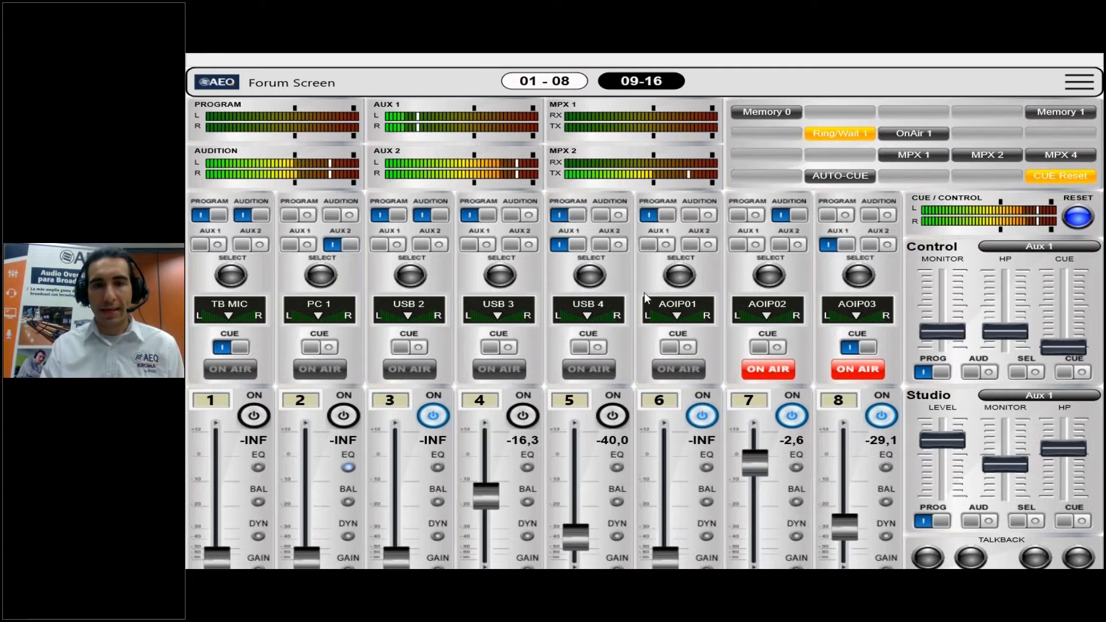
{"action": "left_click_drag", "start_coordinate": [670, 553], "coordinate": [670, 448]}
{"action": "left_click", "coordinate": [699, 420]}
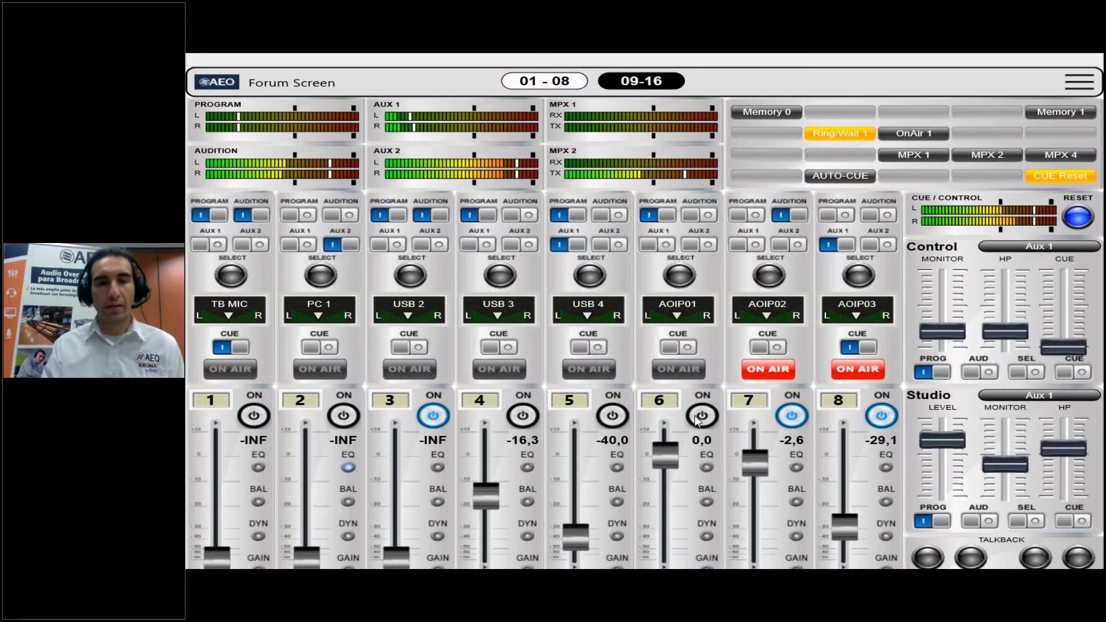
{"action": "left_click", "coordinate": [700, 417]}
Toggle the Program and Audition bus assignments of channel 6 (AOIP01) and restore both
{"action": "left_click", "coordinate": [668, 218]}
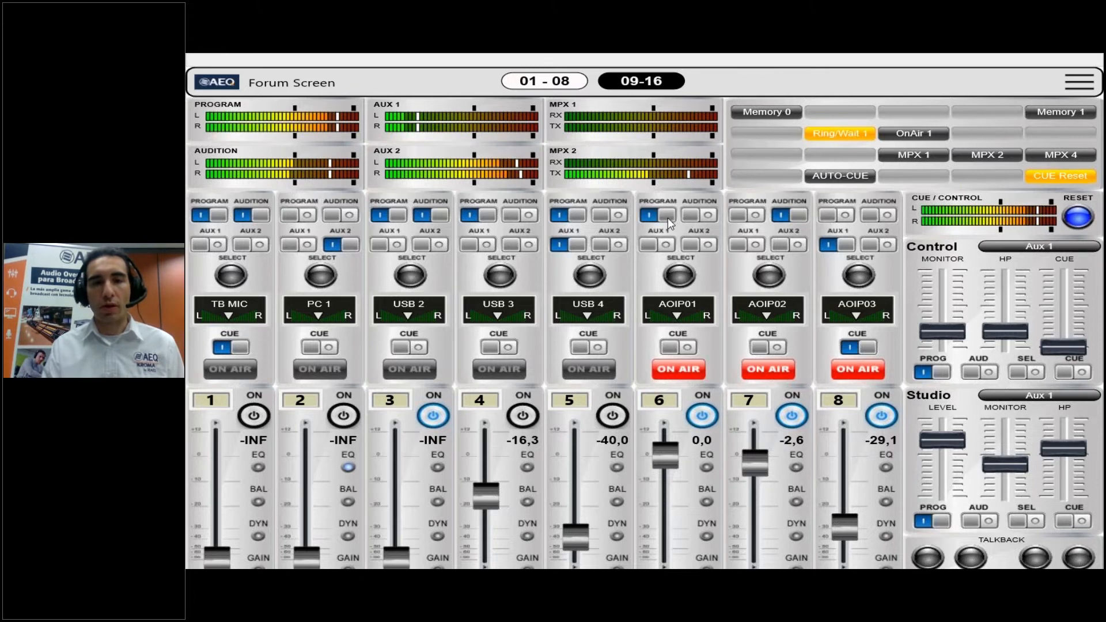
{"action": "left_click", "coordinate": [668, 218]}
{"action": "left_click", "coordinate": [700, 218]}
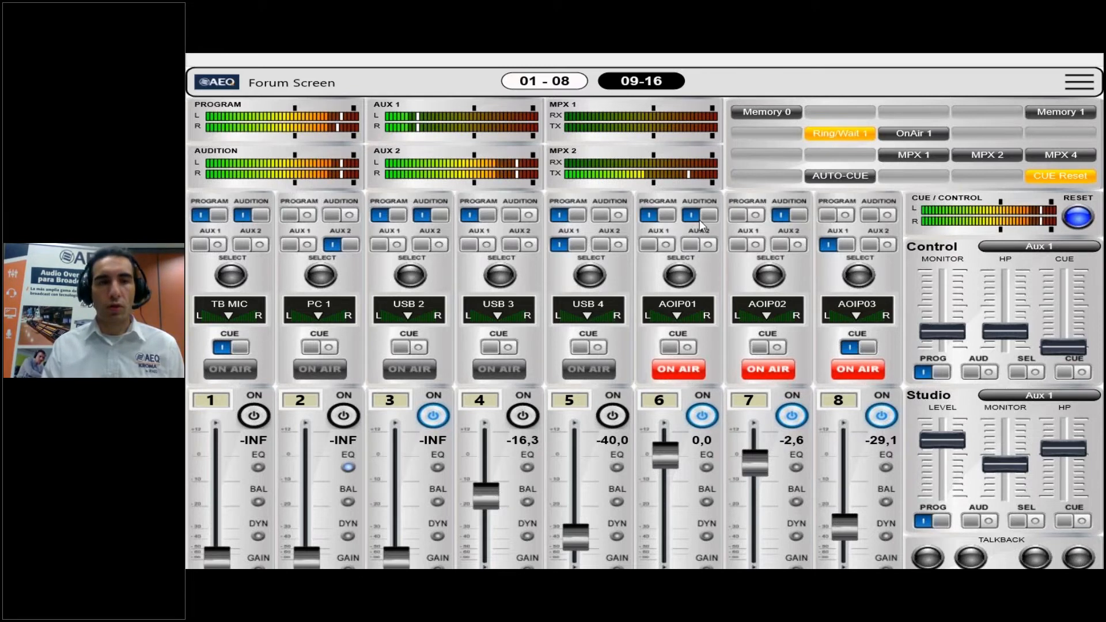
{"action": "left_click", "coordinate": [699, 218]}
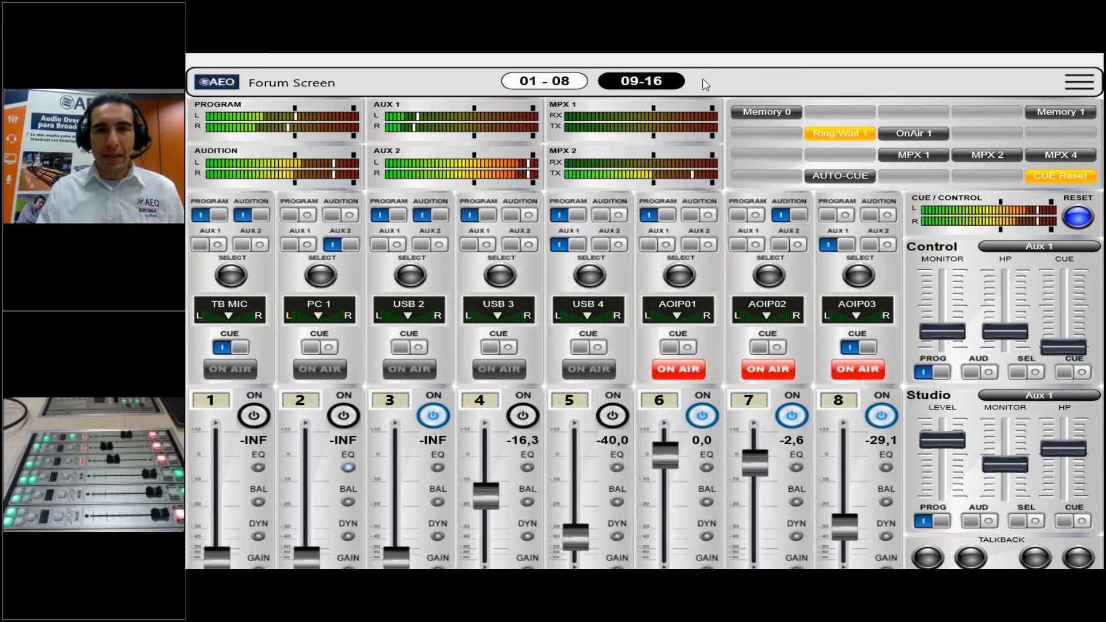
Route channel 8 (AOIP03) to Audition and Aux 2 only, removing its Program and Aux 1 assignments
{"action": "left_click", "coordinate": [831, 217]}
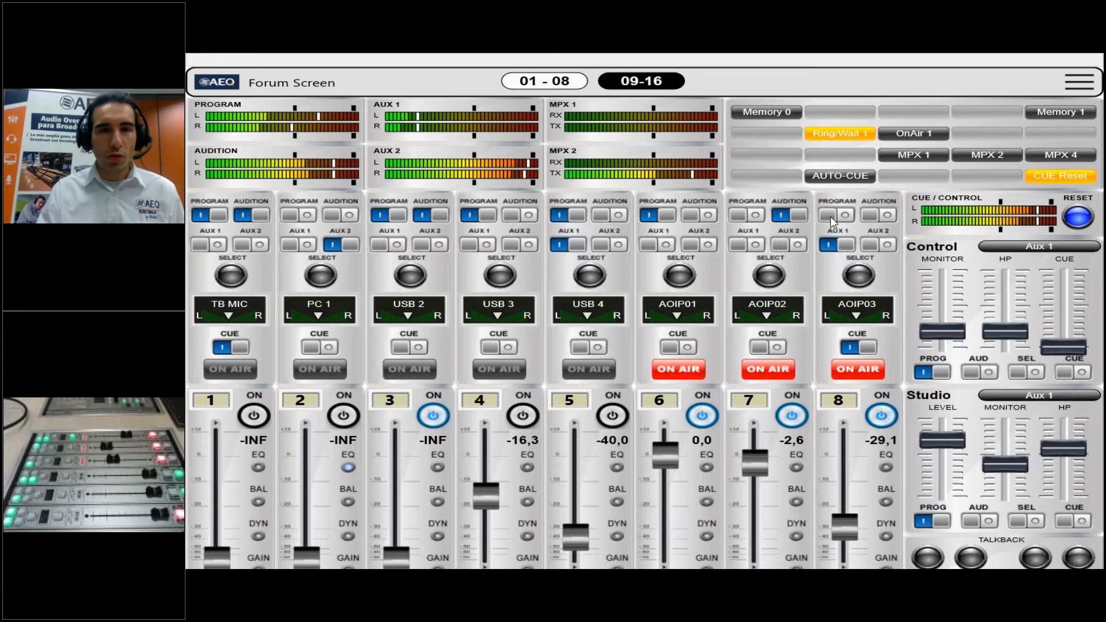
{"action": "left_click", "coordinate": [870, 215]}
{"action": "left_click", "coordinate": [870, 245]}
{"action": "left_click", "coordinate": [840, 249]}
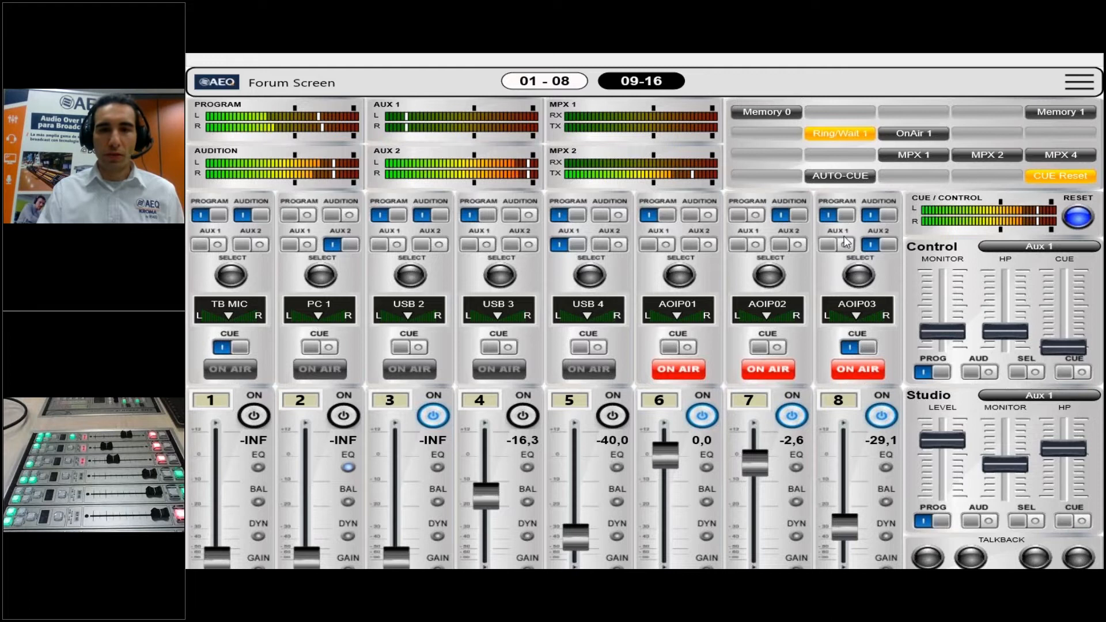
{"action": "left_click", "coordinate": [847, 215]}
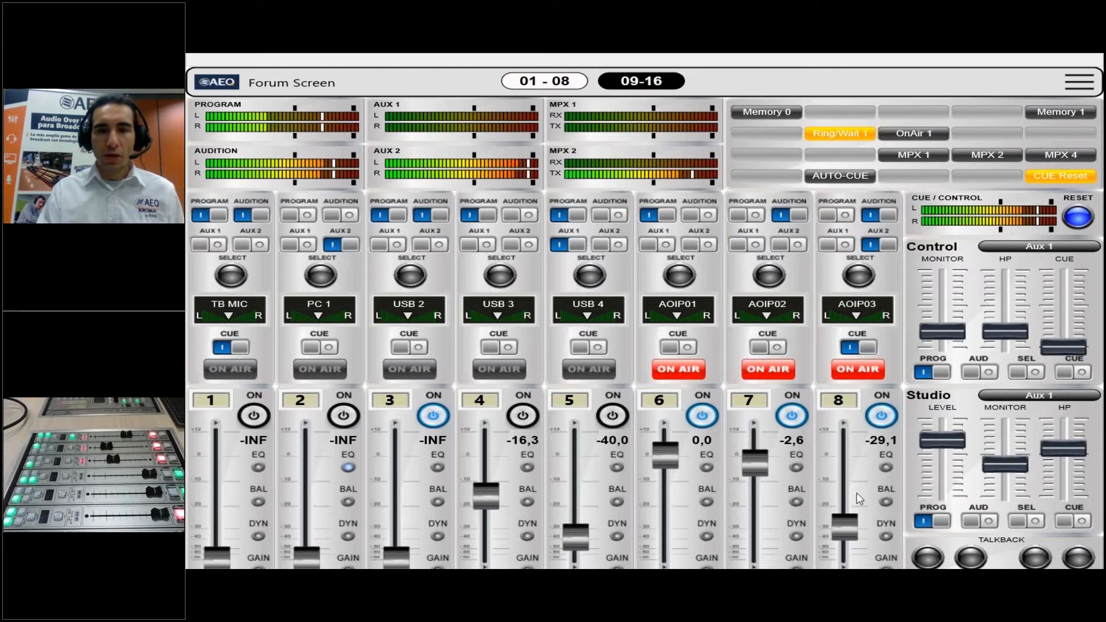
Switch channel 8 (AOIP03) off and on again, and switch on channel 5 (USB 4)
{"action": "left_click", "coordinate": [884, 426]}
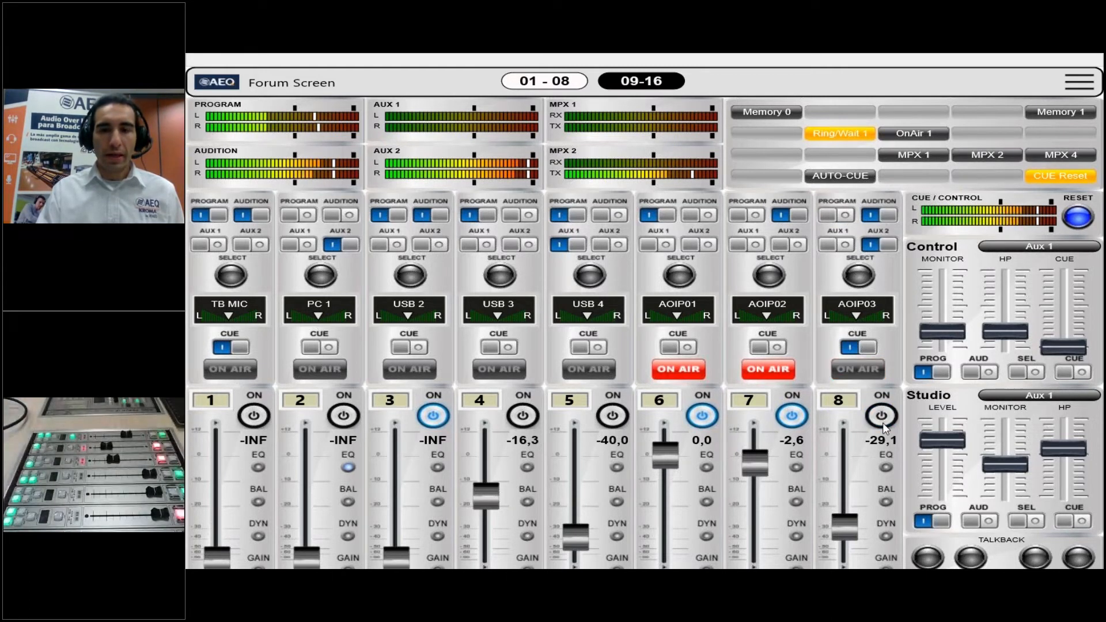
{"action": "left_click", "coordinate": [881, 428]}
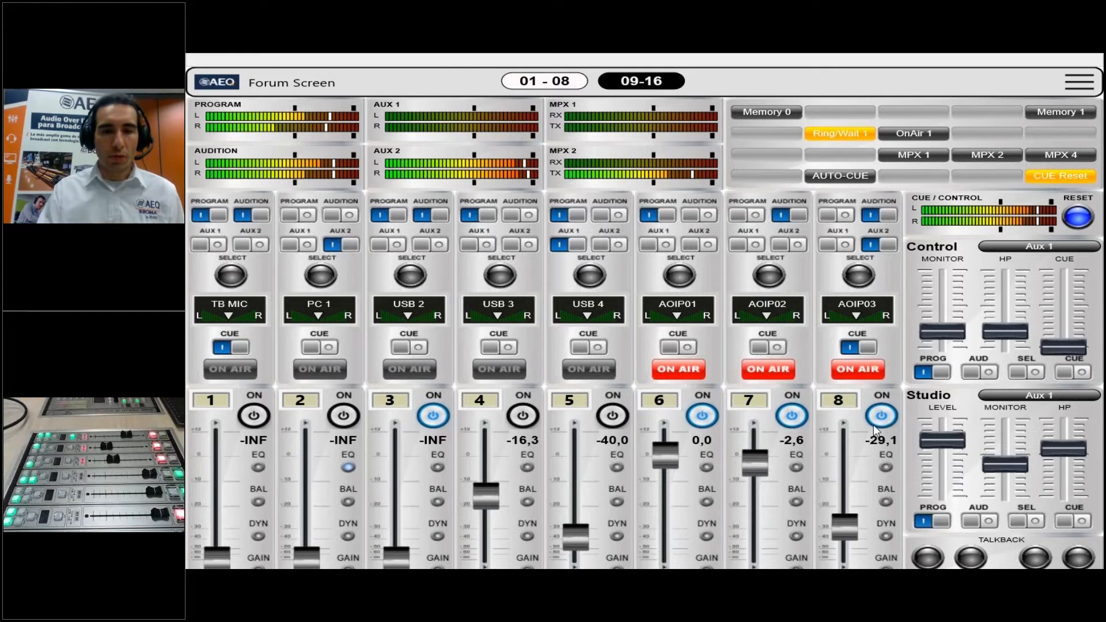
{"action": "left_click", "coordinate": [613, 416]}
{"action": "left_click", "coordinate": [612, 416]}
{"action": "left_click", "coordinate": [612, 416]}
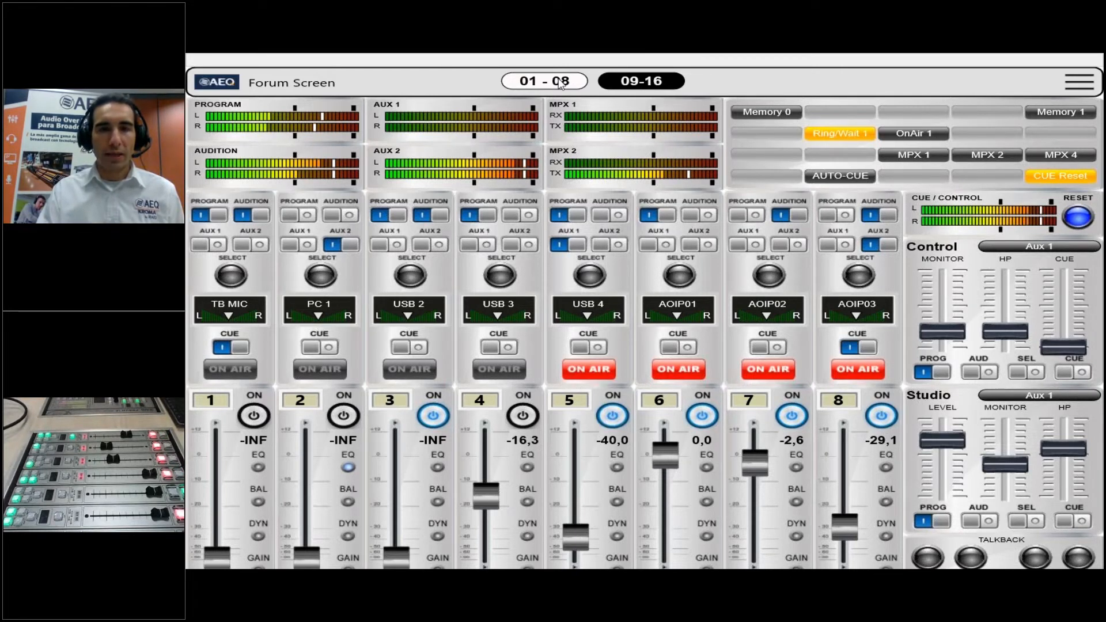
Assign channel 6 (AOIP01) to Aux 1, briefly enabling and removing its Audition assignment
{"action": "left_click", "coordinate": [691, 217]}
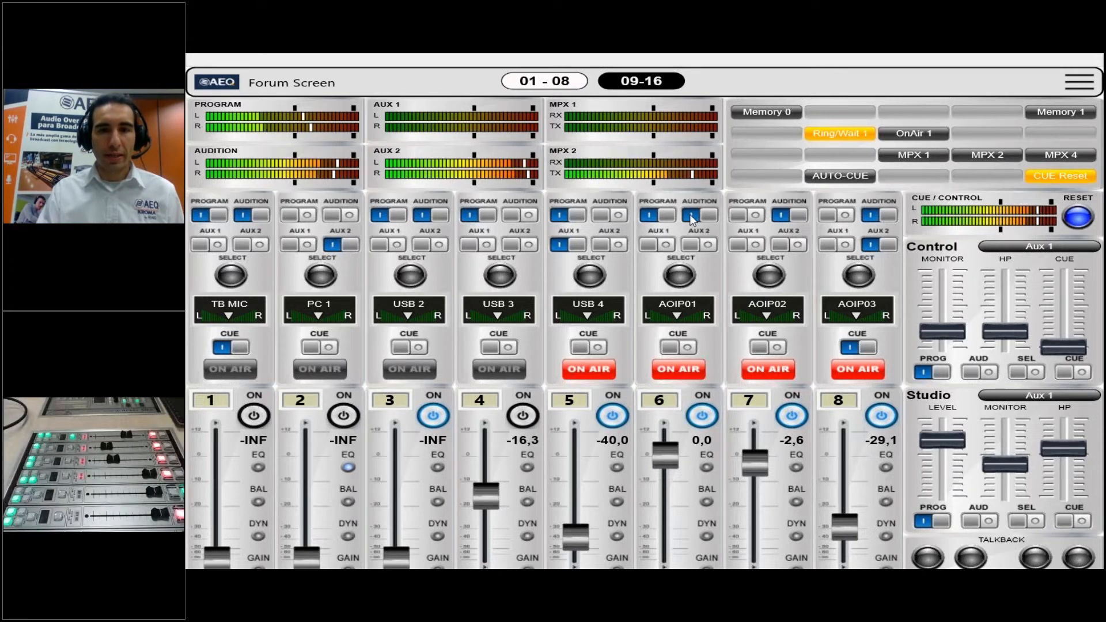
{"action": "left_click", "coordinate": [658, 246]}
{"action": "left_click", "coordinate": [708, 218]}
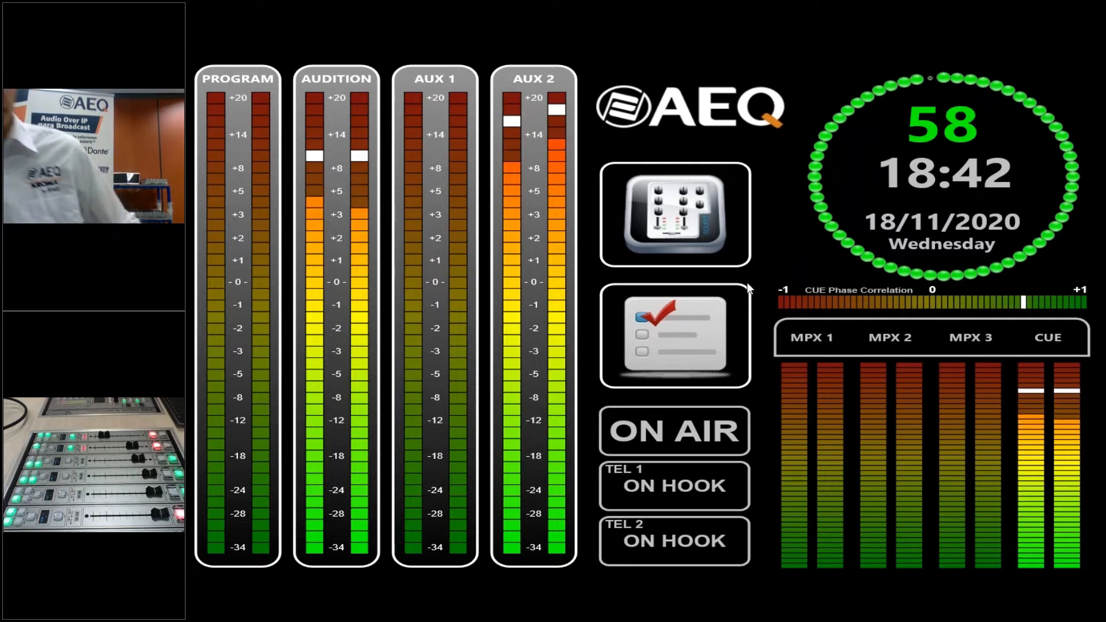
Open the console's settings to view the Multiplex status table, and go back
{"action": "left_click", "coordinate": [689, 303]}
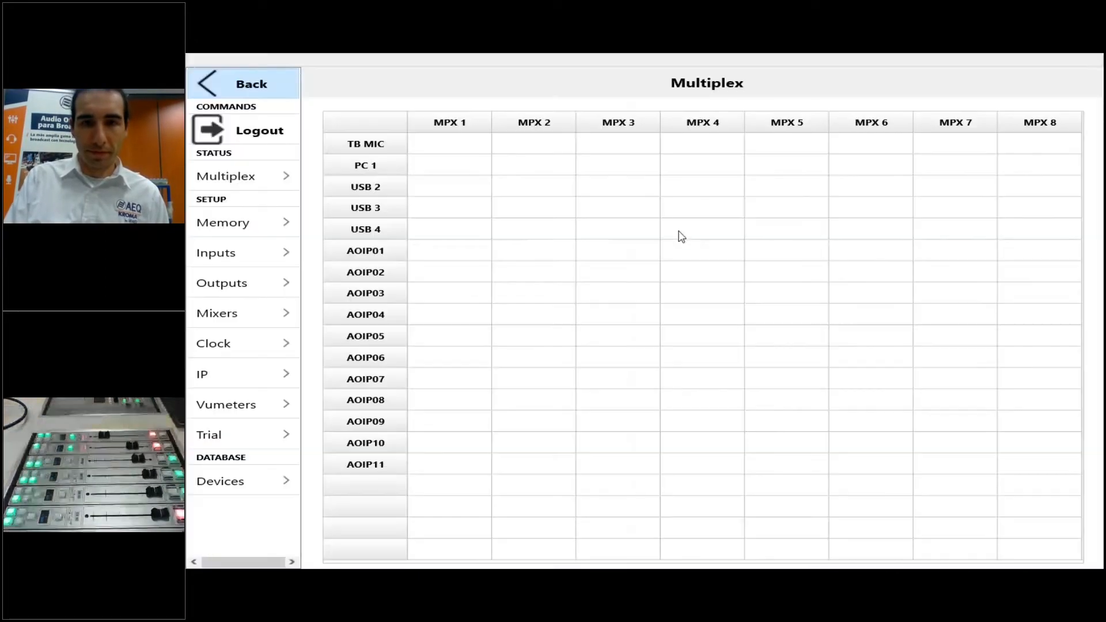
{"action": "left_click", "coordinate": [198, 84]}
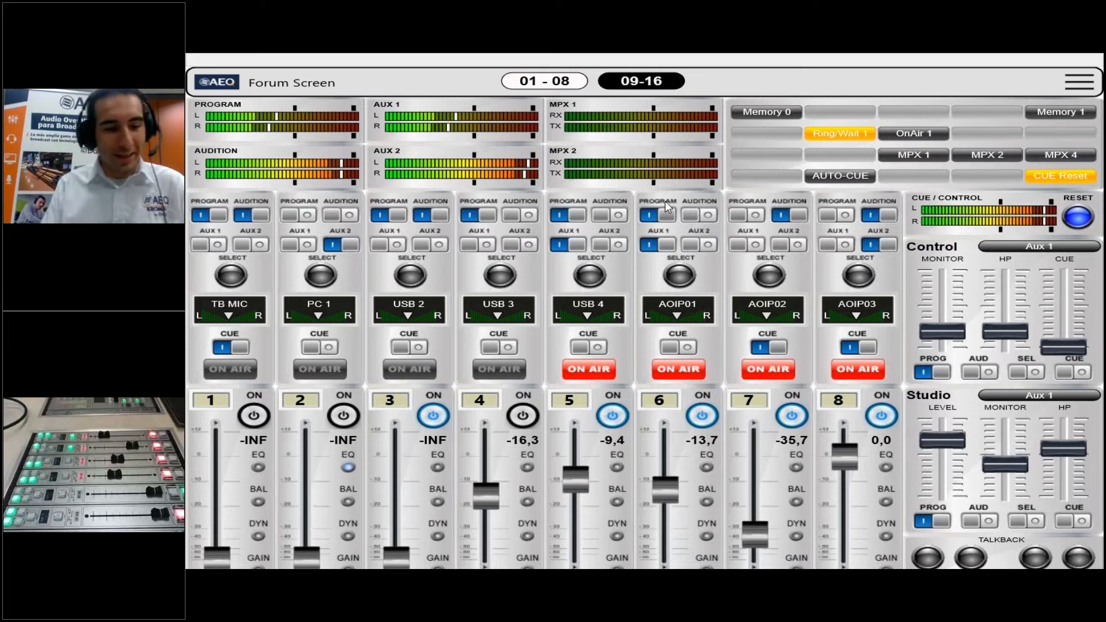
Switch to the Webinar FORUM slideshow and advance to the slide "4.- Como se configura (1)"
{"action": "key", "text": "alt+Tab"}
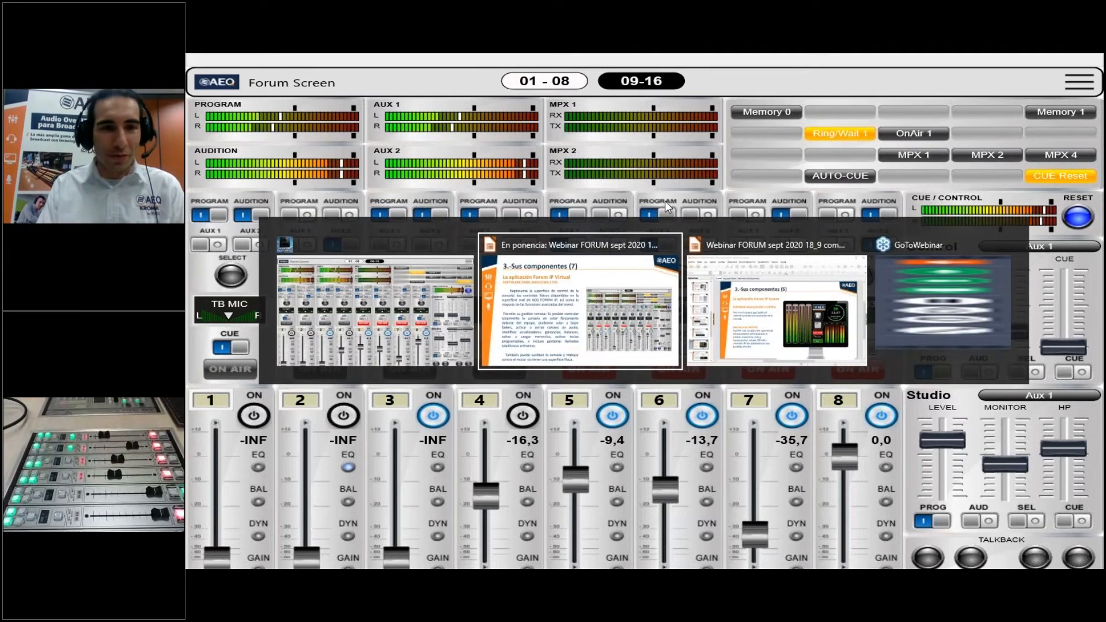
{"action": "key", "text": "alt+Tab"}
{"action": "key", "text": "alt+Tab"}
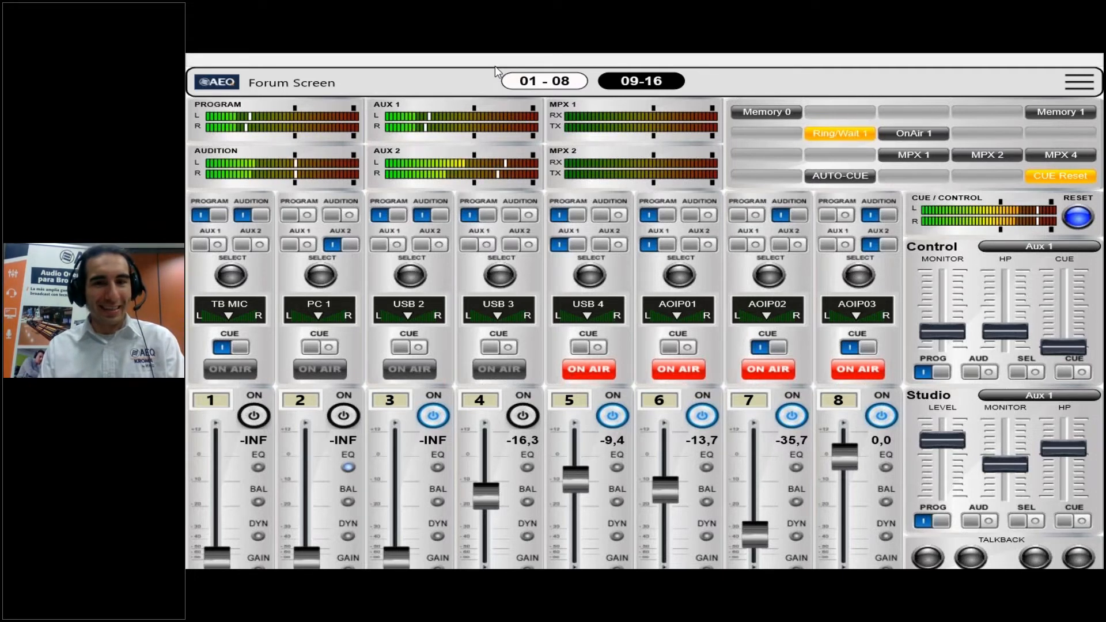
{"action": "key", "text": "alt+Tab"}
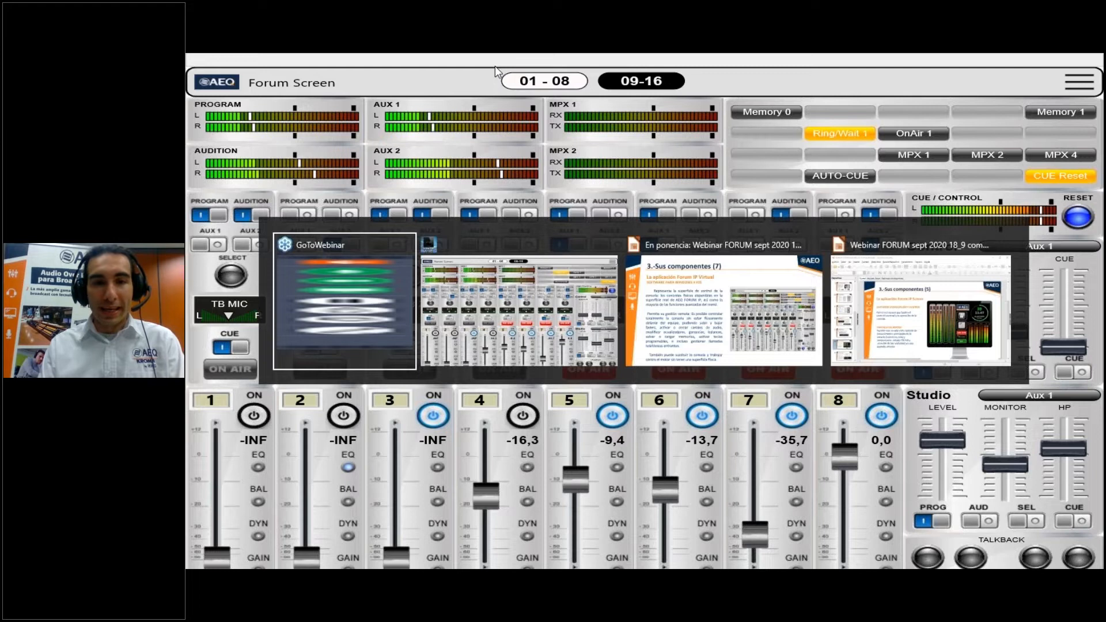
{"action": "key", "text": "alt+Tab"}
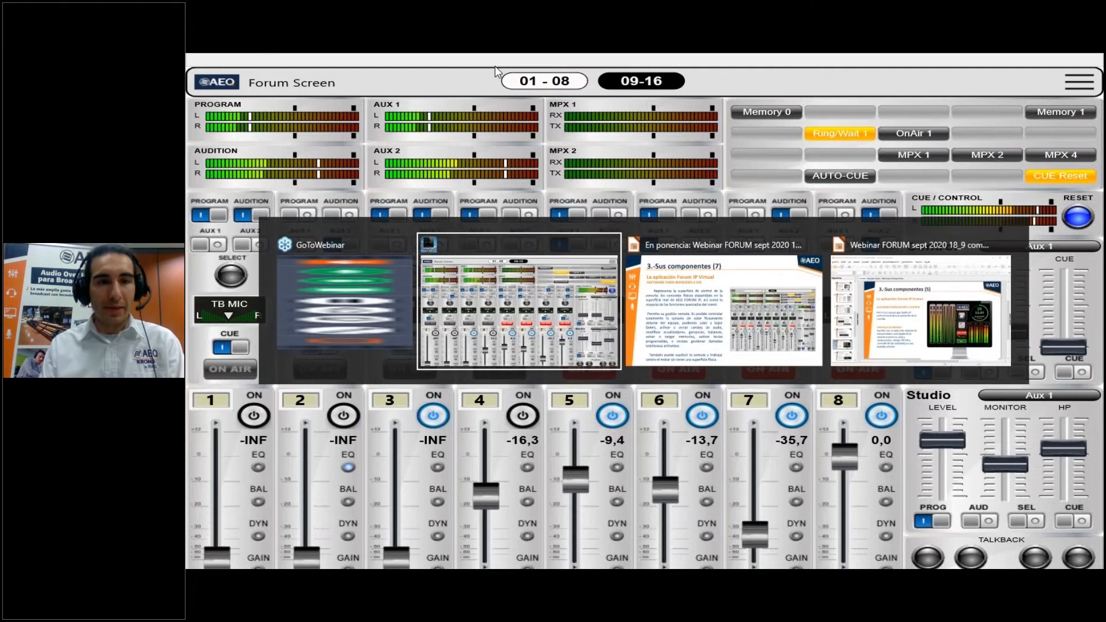
{"action": "key", "text": "alt+Tab"}
{"action": "key", "text": "alt+Tab"}
{"action": "key", "text": "alt+Tab"}
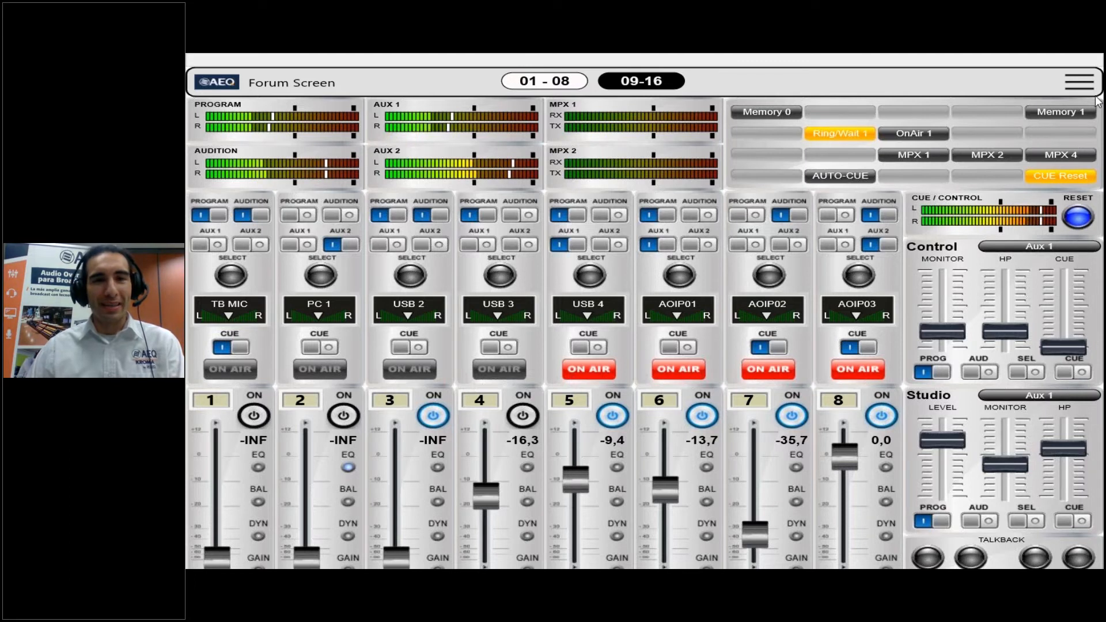
{"action": "key", "text": "alt+Tab"}
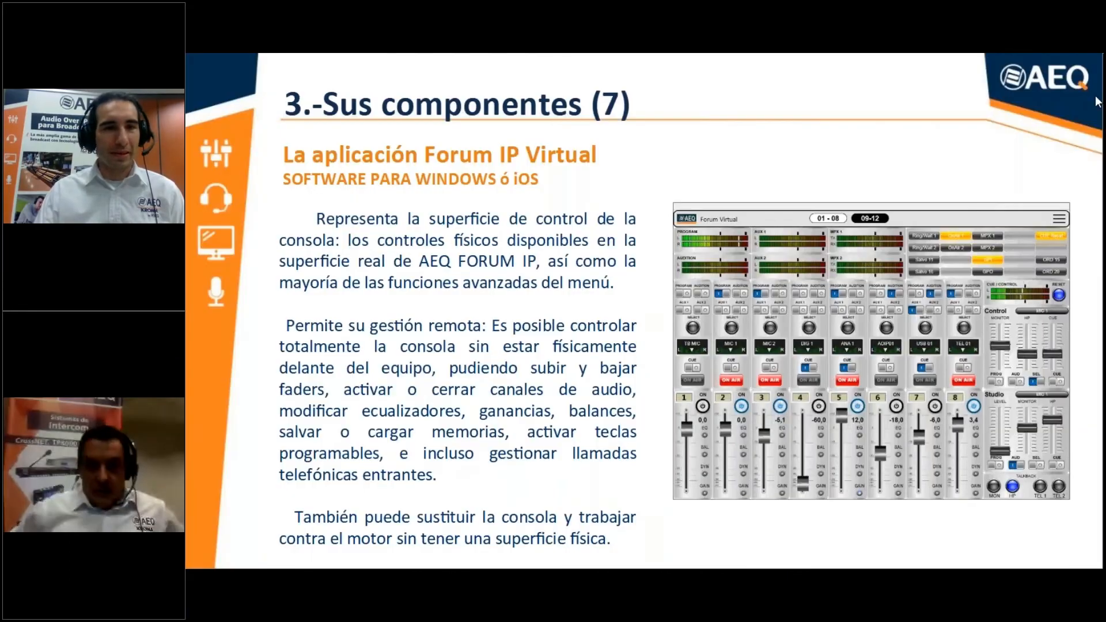
{"action": "key", "text": "Right"}
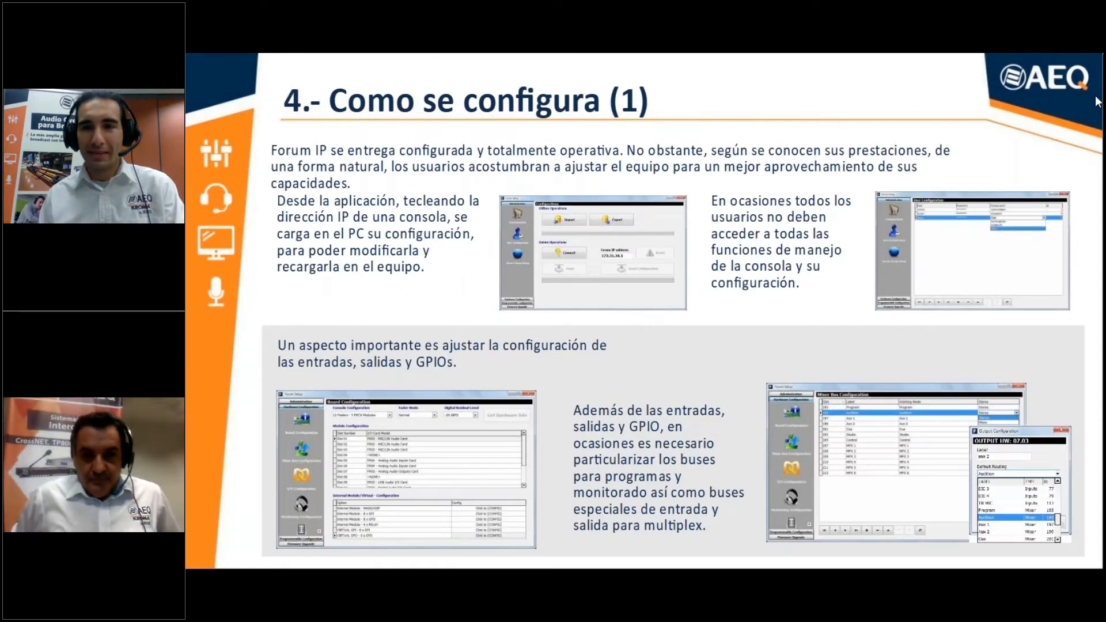
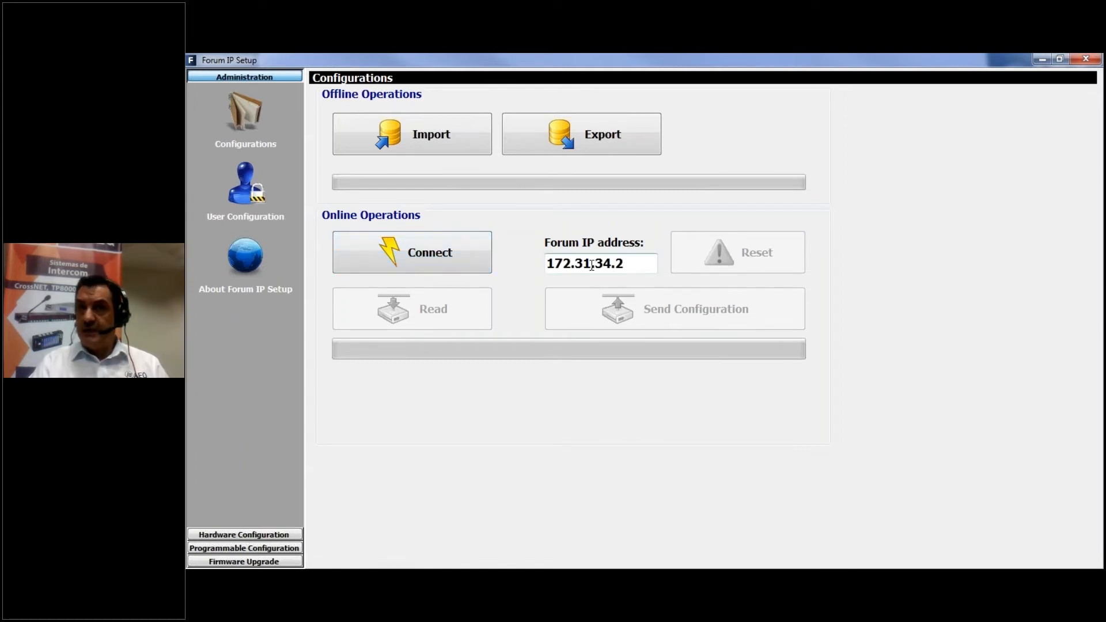
Connect to the Forum console at IP address 172.31.34.2, and view the Visual Radio registration window without unlocking the license
{"action": "left_click", "coordinate": [441, 257]}
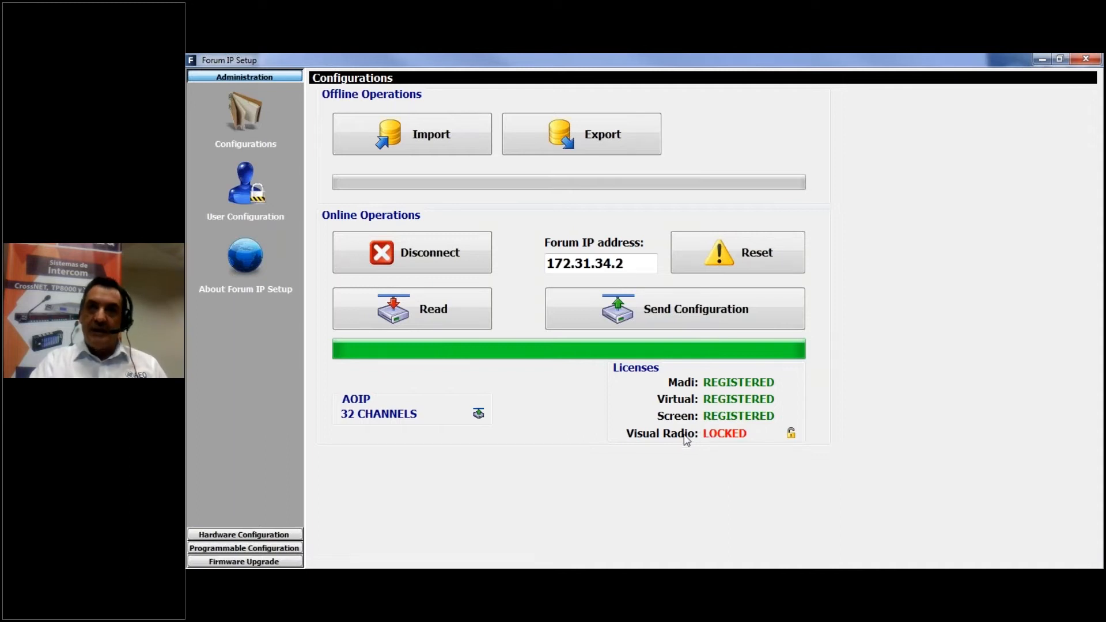
{"action": "left_click", "coordinate": [792, 435]}
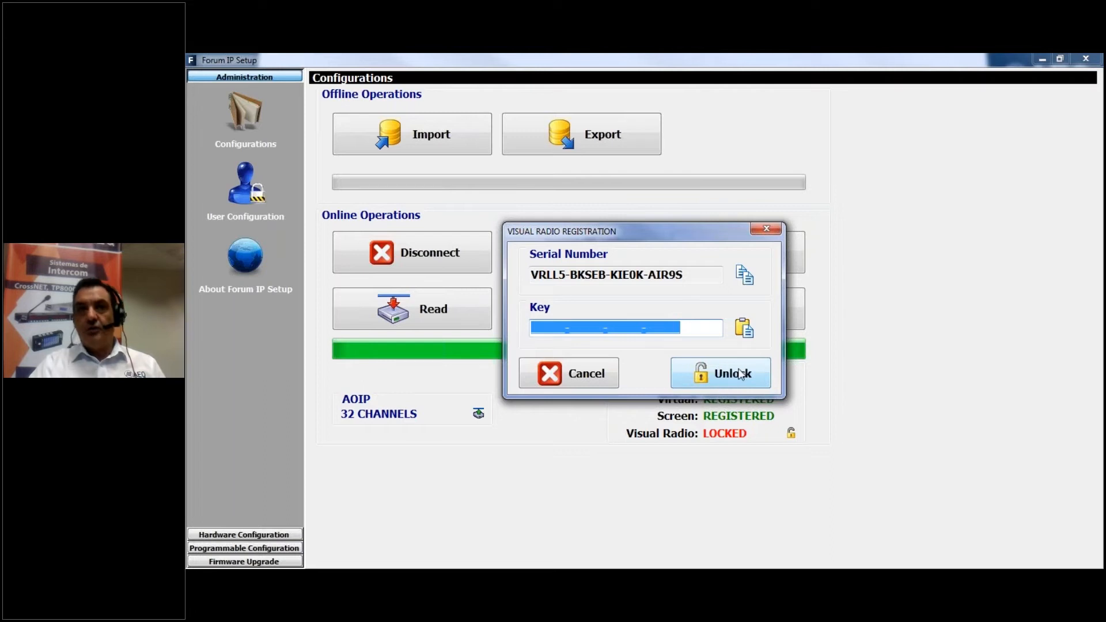
{"action": "left_click", "coordinate": [754, 230]}
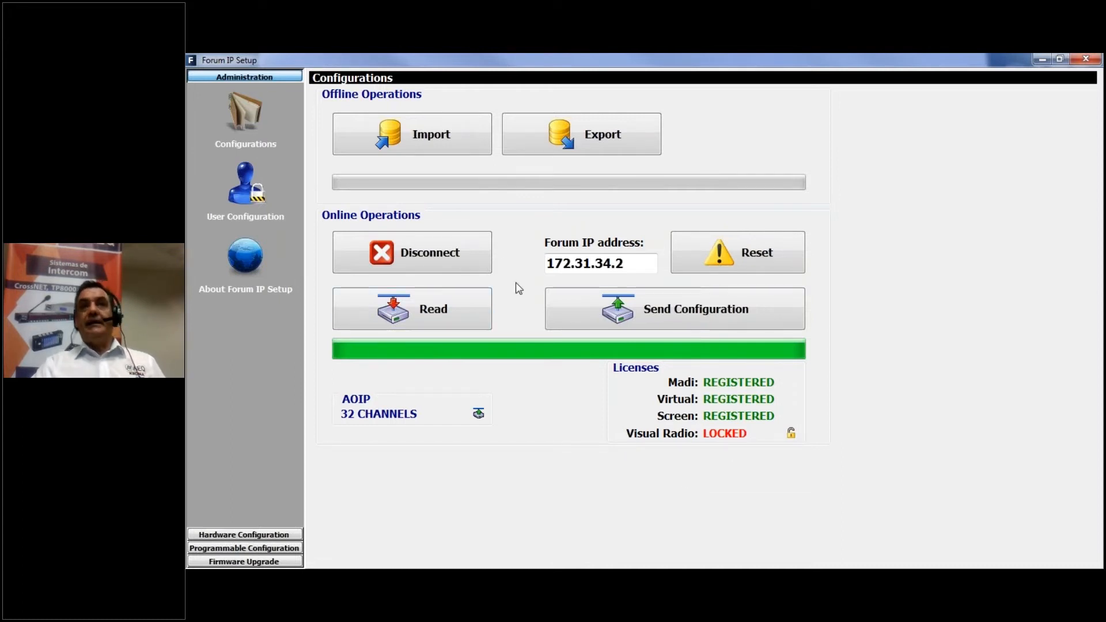
Read the configuration from the connected console and display its hardware I/O configuration
{"action": "left_click", "coordinate": [439, 312]}
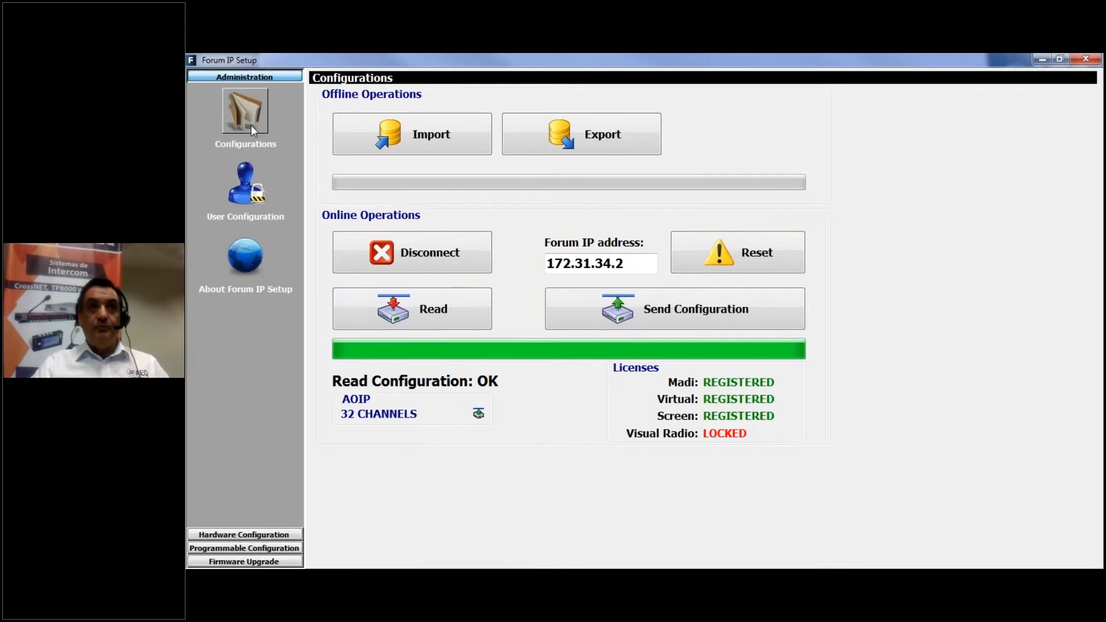
{"action": "left_click", "coordinate": [245, 535]}
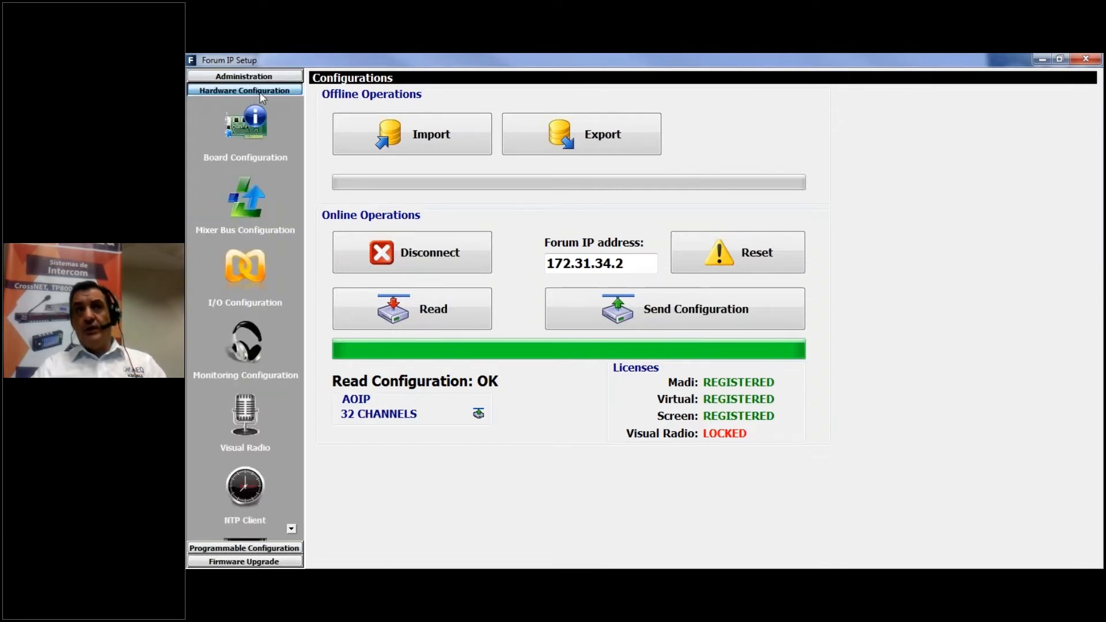
{"action": "left_click", "coordinate": [248, 276]}
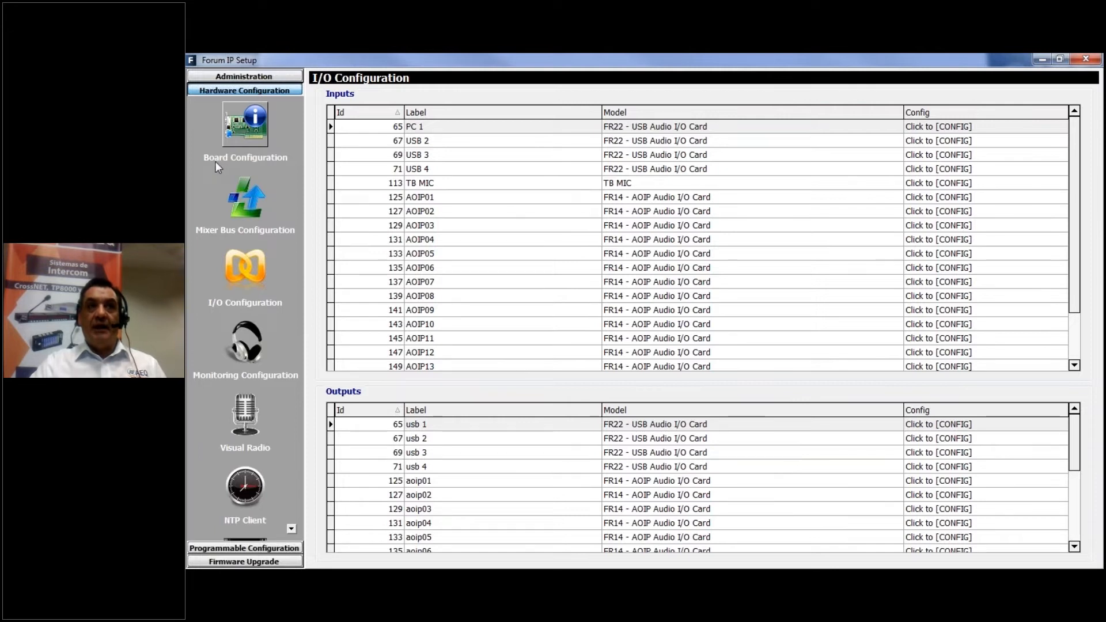
Open the board configuration and view the Digital Nominal Level and Fader Mode options, keeping Fader Mode at Normal
{"action": "left_click", "coordinate": [247, 158]}
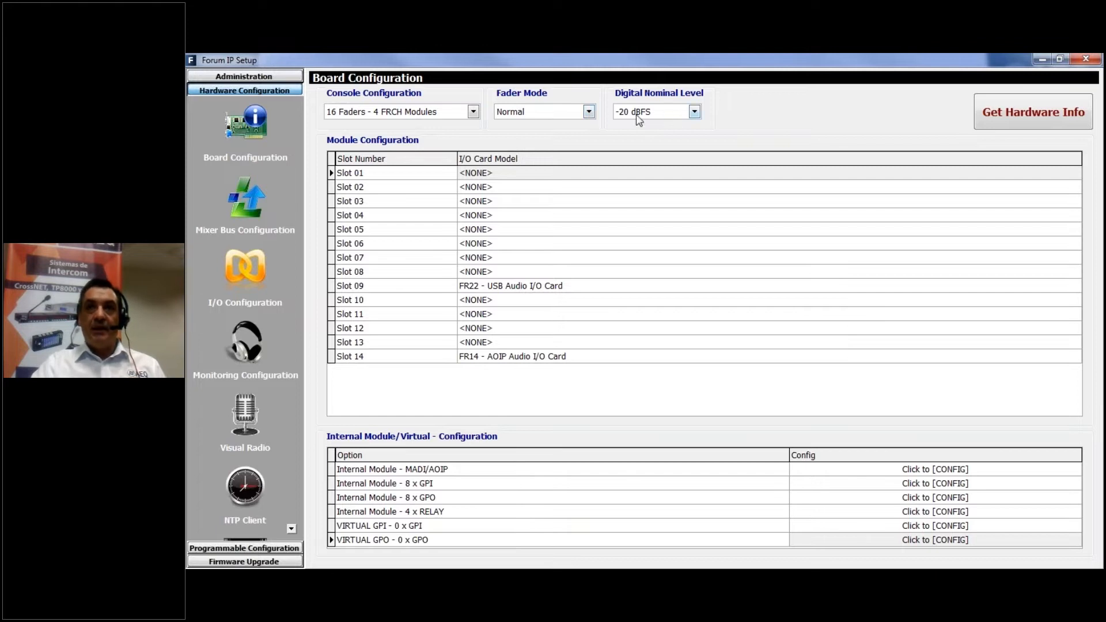
{"action": "left_click", "coordinate": [695, 115]}
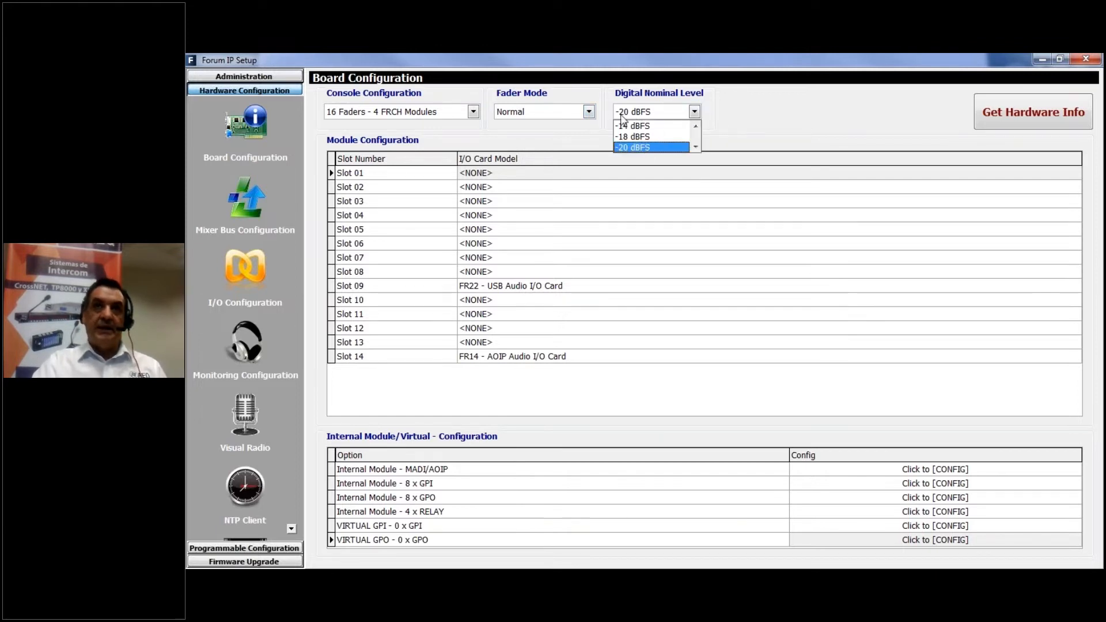
{"action": "left_click", "coordinate": [589, 112]}
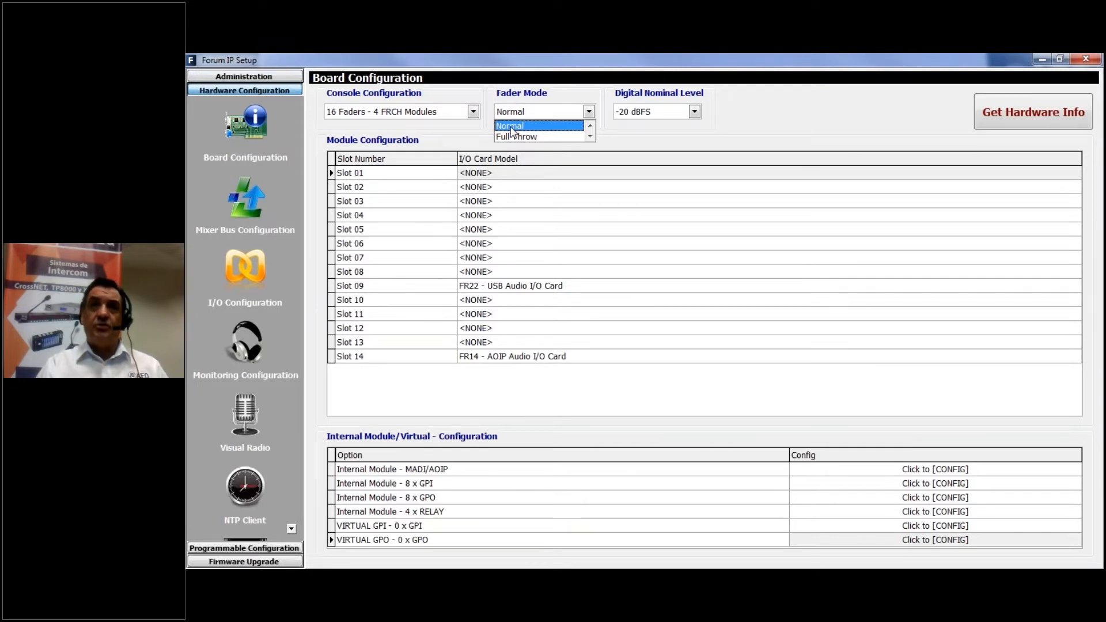
{"action": "left_click", "coordinate": [554, 111]}
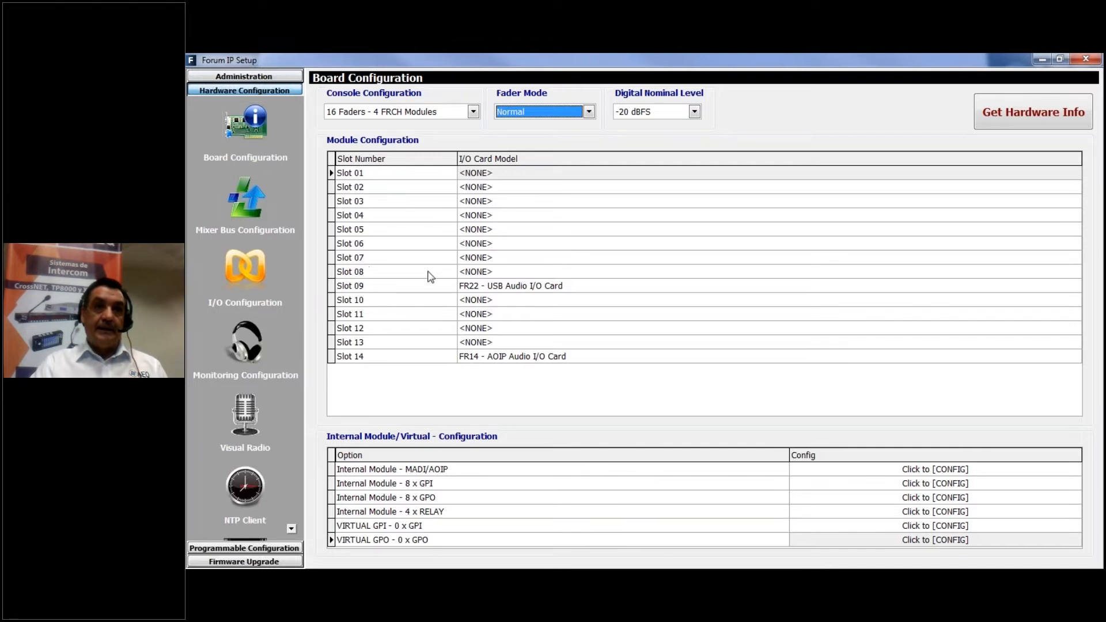
View the AOIP channel and sync settings of the internal MADI/AOIP module, and cancel without changes
{"action": "left_click", "coordinate": [412, 472]}
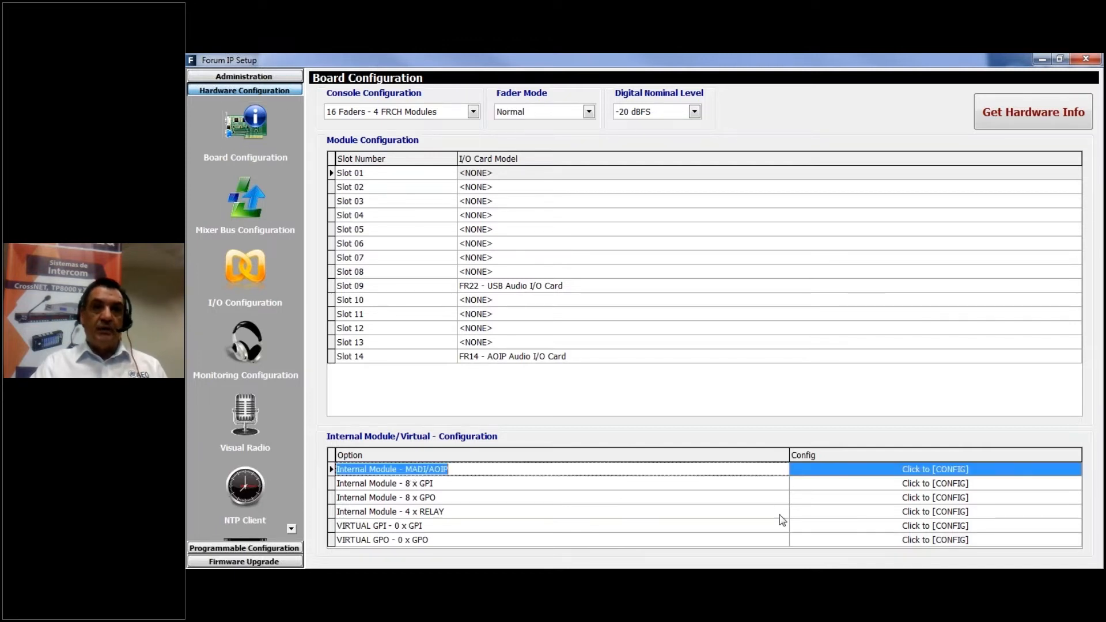
{"action": "left_click", "coordinate": [403, 484]}
{"action": "left_click", "coordinate": [391, 469]}
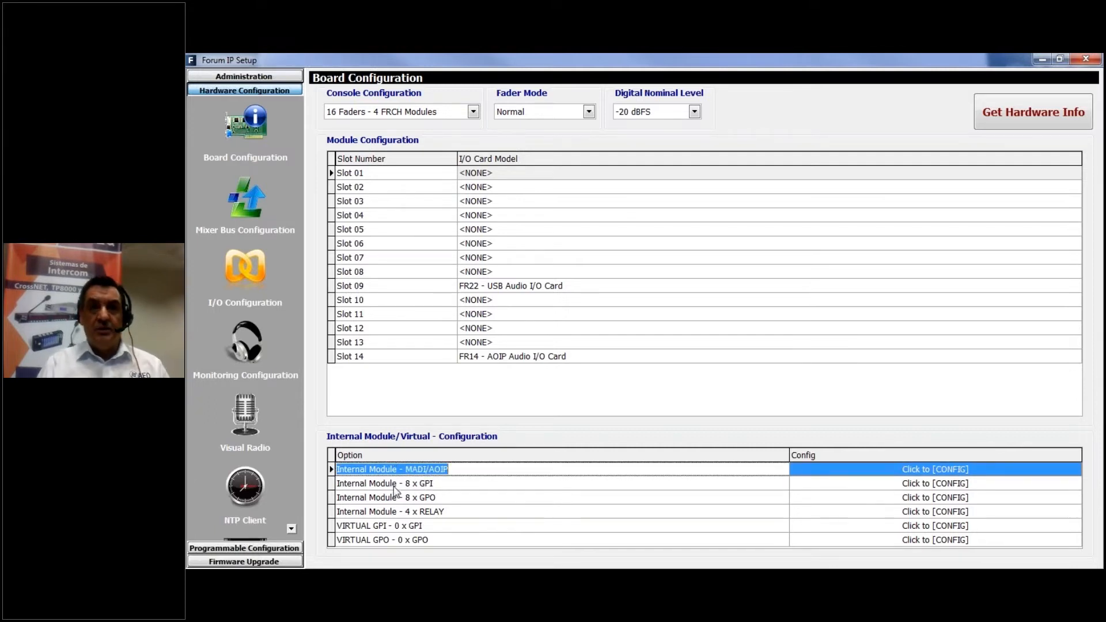
{"action": "left_click", "coordinate": [957, 469]}
{"action": "left_click", "coordinate": [1067, 469]}
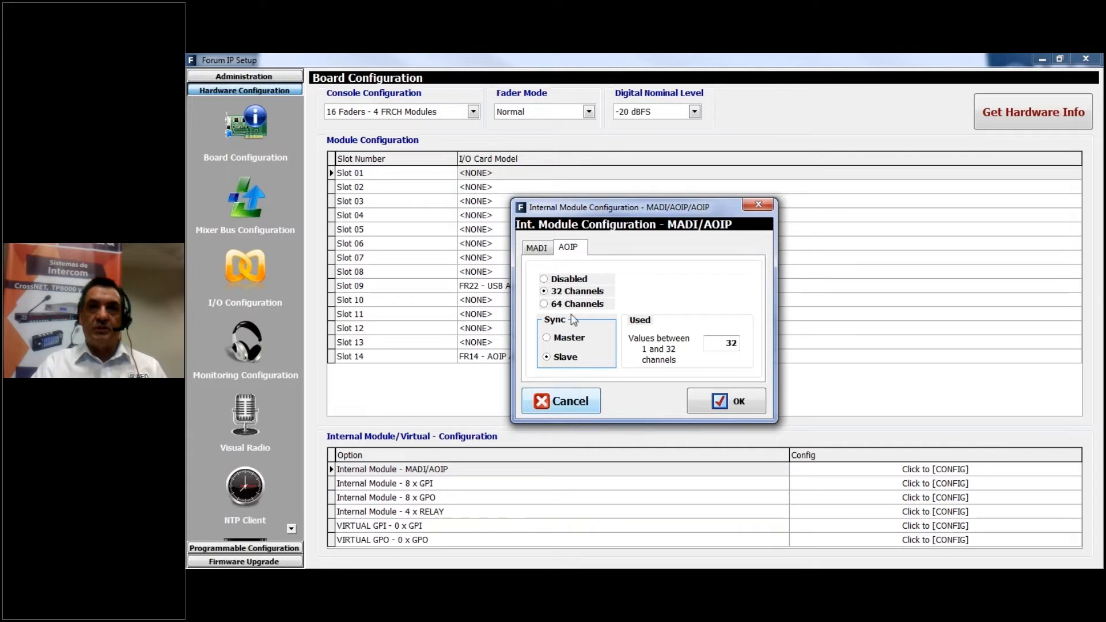
{"action": "left_click", "coordinate": [576, 404]}
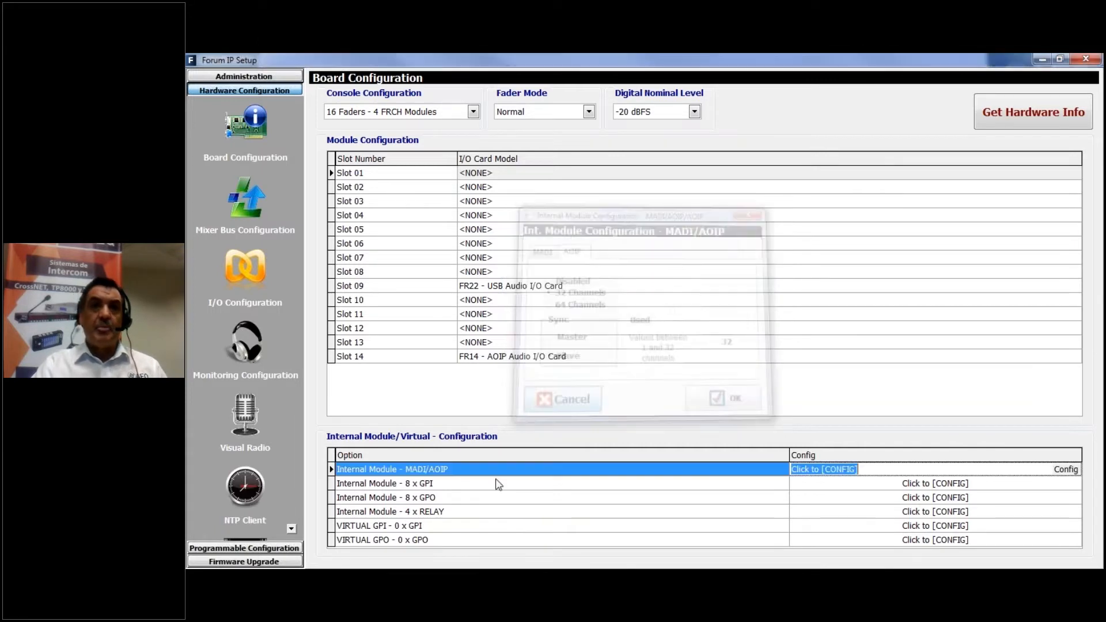
Open the internal 8 x GPI module's configuration, view the level options for GPI01, and close it without changes
{"action": "left_click", "coordinate": [431, 485]}
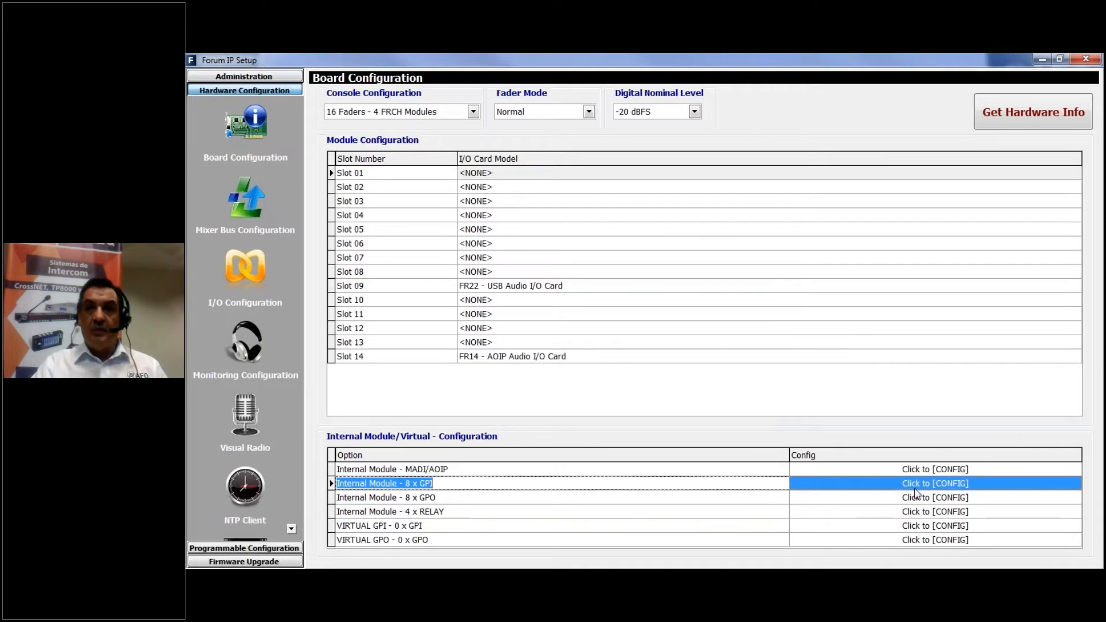
{"action": "left_click", "coordinate": [967, 487]}
{"action": "left_click", "coordinate": [966, 489]}
{"action": "left_click", "coordinate": [1072, 485]}
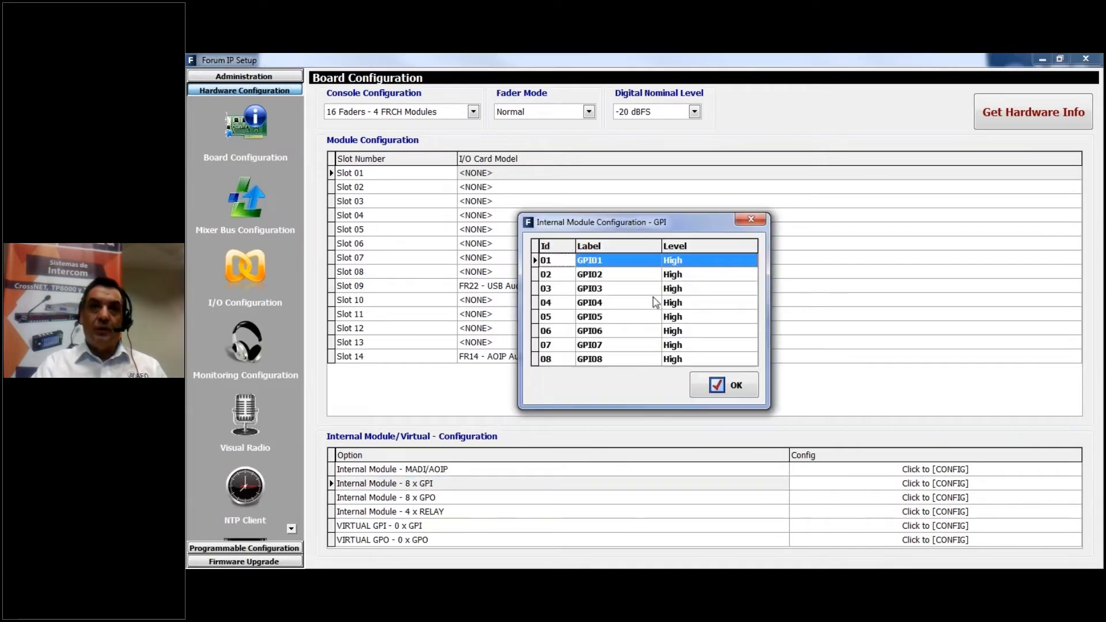
{"action": "left_click", "coordinate": [685, 261]}
{"action": "left_click", "coordinate": [751, 260]}
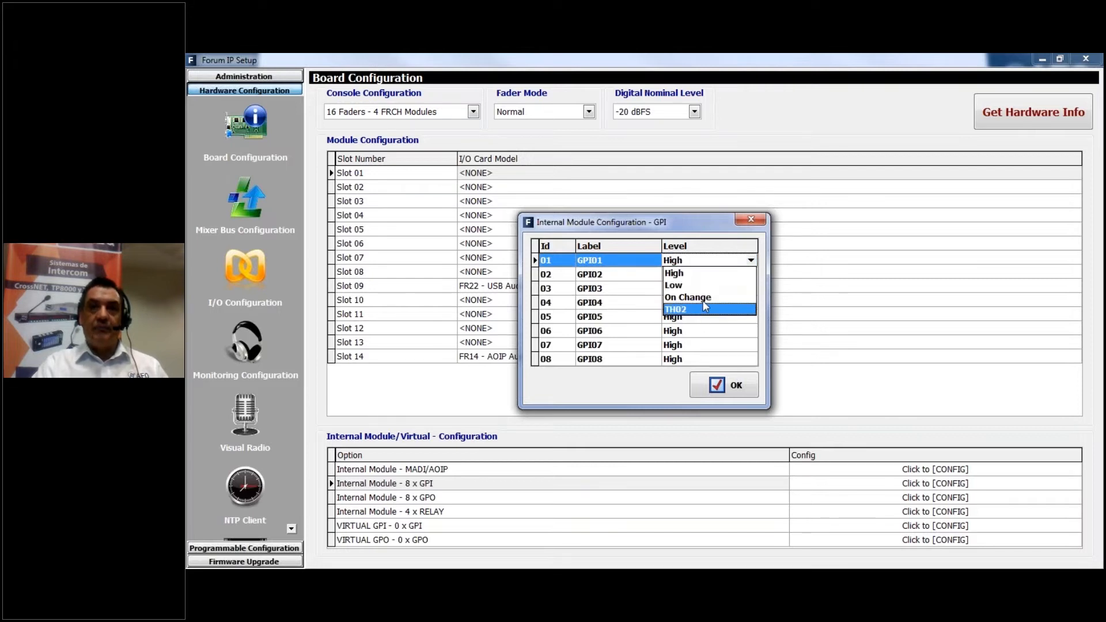
{"action": "left_click", "coordinate": [752, 222]}
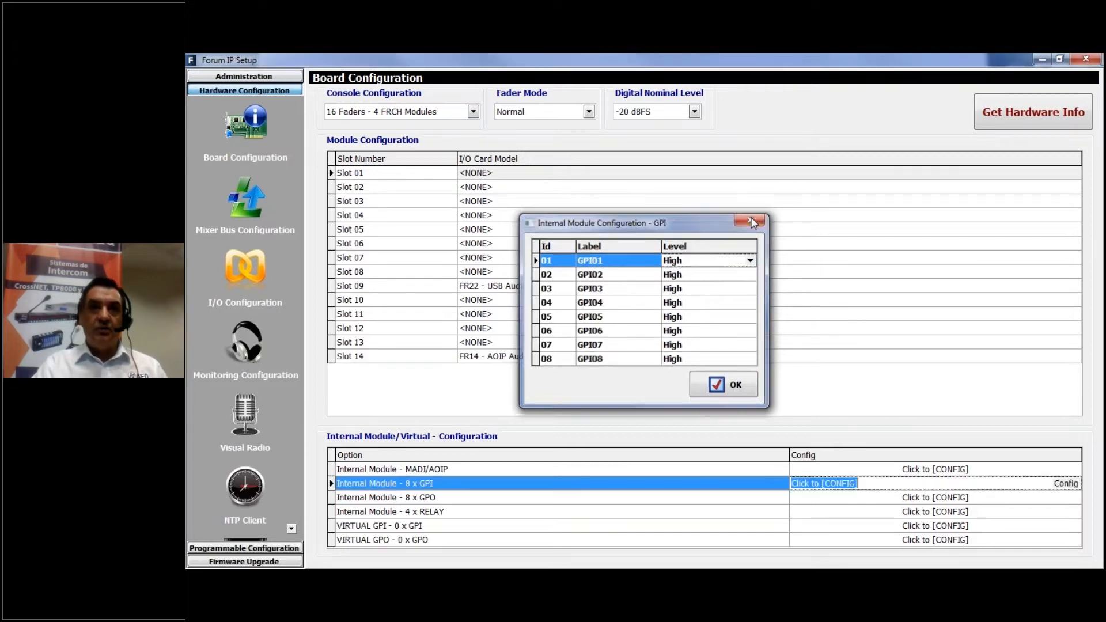
{"action": "left_click", "coordinate": [752, 222]}
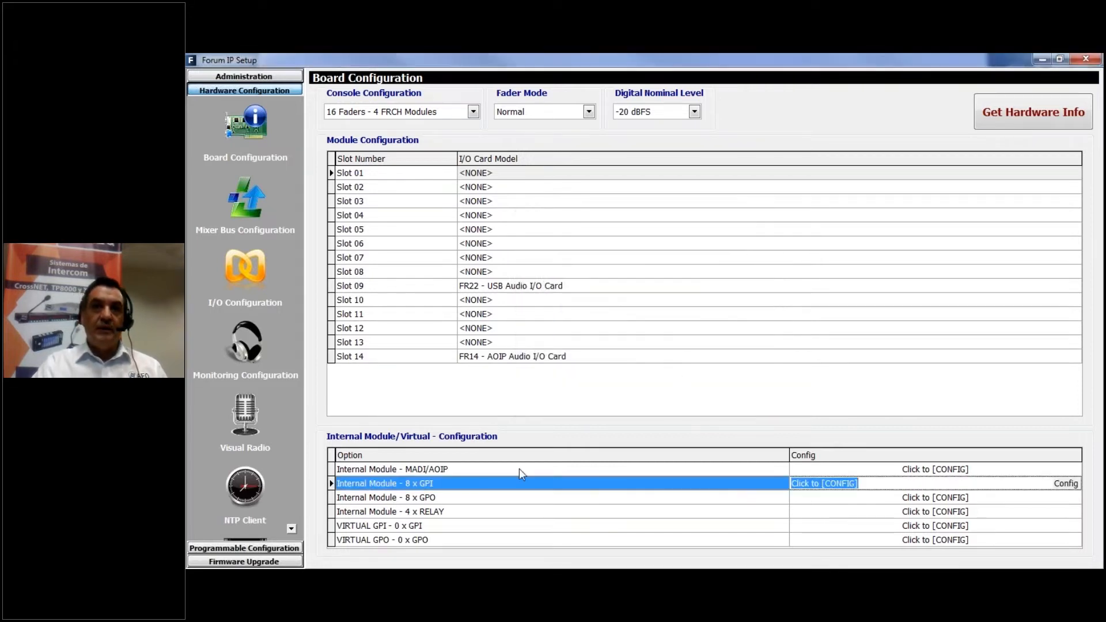
Open the Virtual GPI configuration to view its IP and Id Number list, and close it without adding an entry
{"action": "left_click", "coordinate": [383, 526]}
{"action": "left_click", "coordinate": [383, 526]}
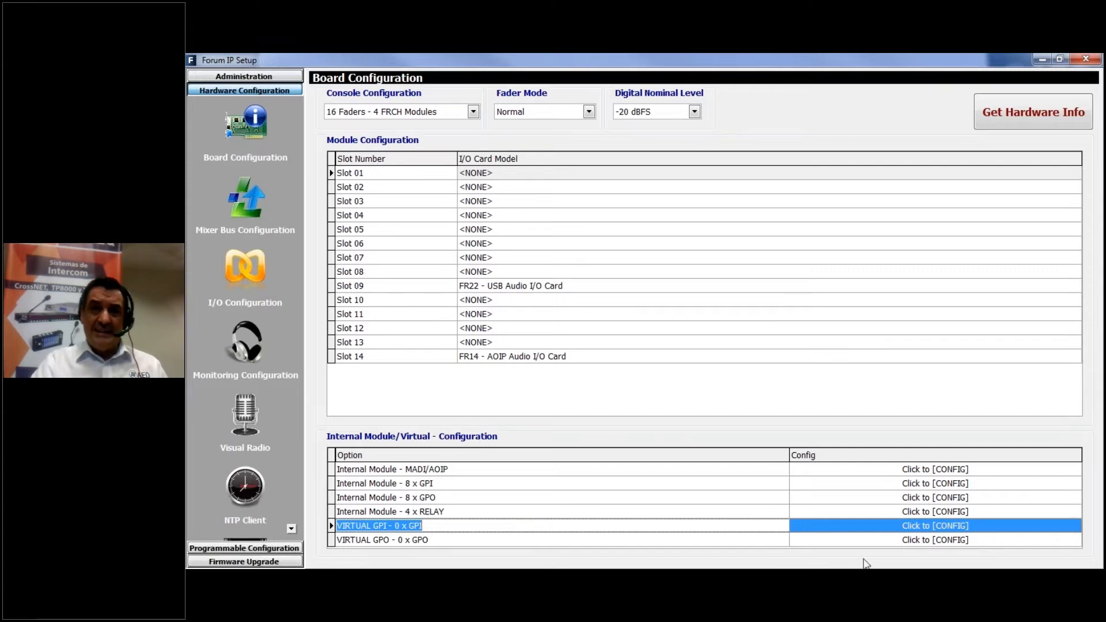
{"action": "left_click", "coordinate": [980, 529]}
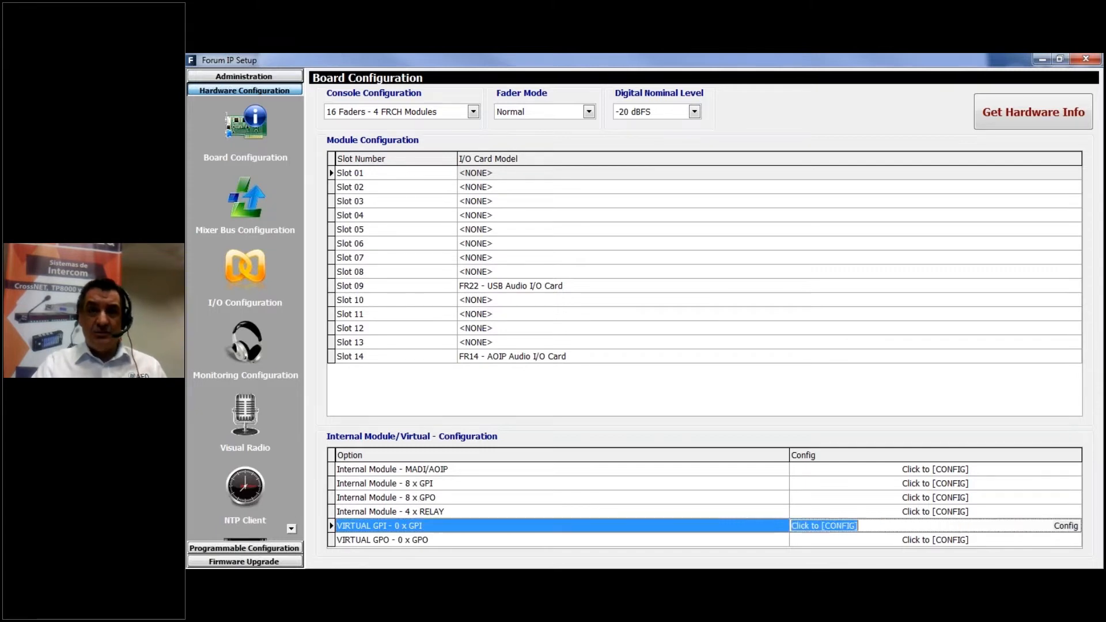
{"action": "left_click", "coordinate": [1073, 526]}
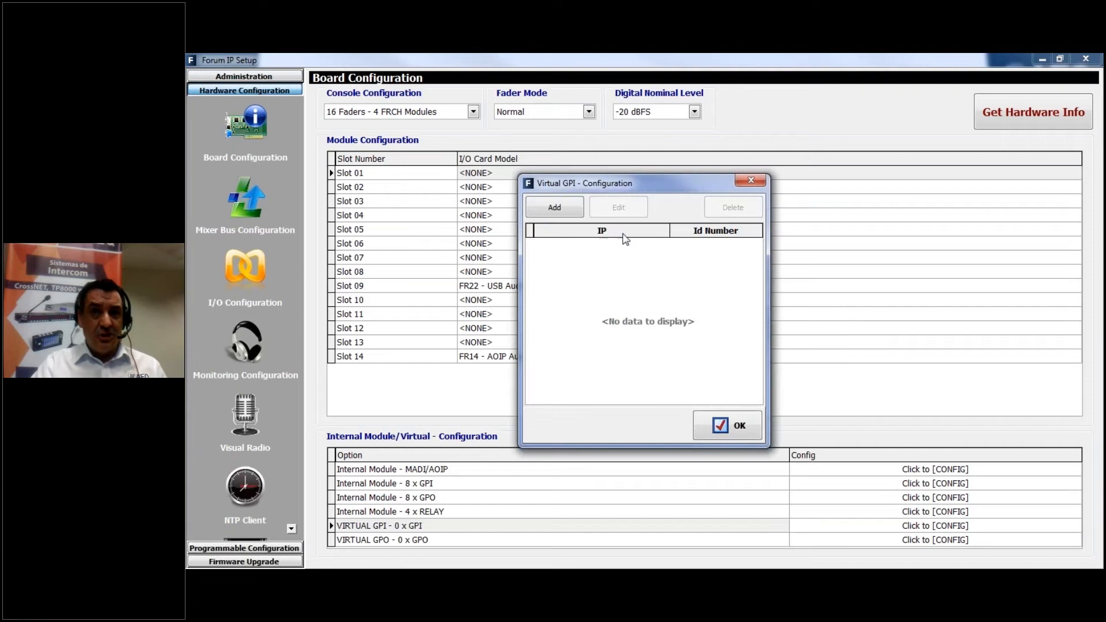
{"action": "left_click", "coordinate": [749, 179]}
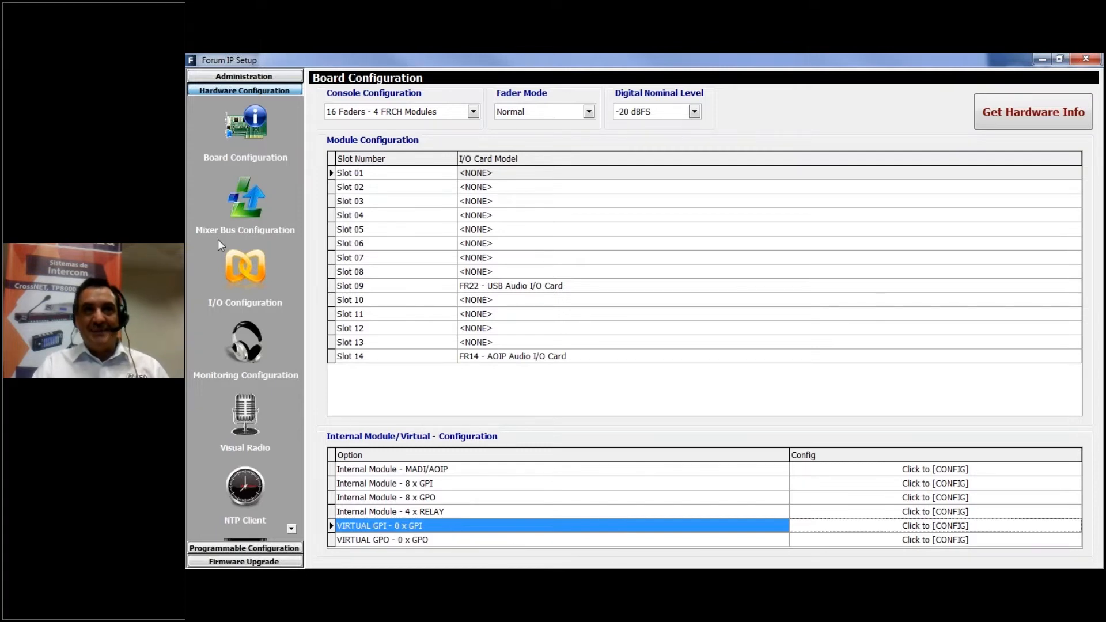
Open the mixer bus configuration, view the Multiplex and Clean Feed modes for MPX 1, and cancel without changes
{"action": "left_click", "coordinate": [248, 203]}
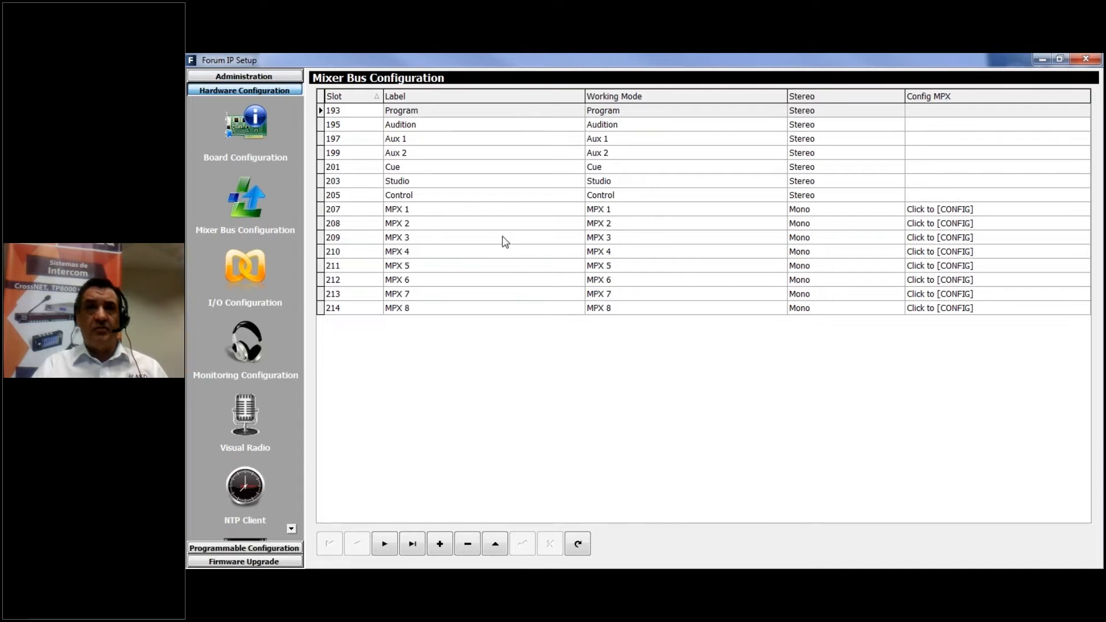
{"action": "left_click", "coordinate": [971, 212]}
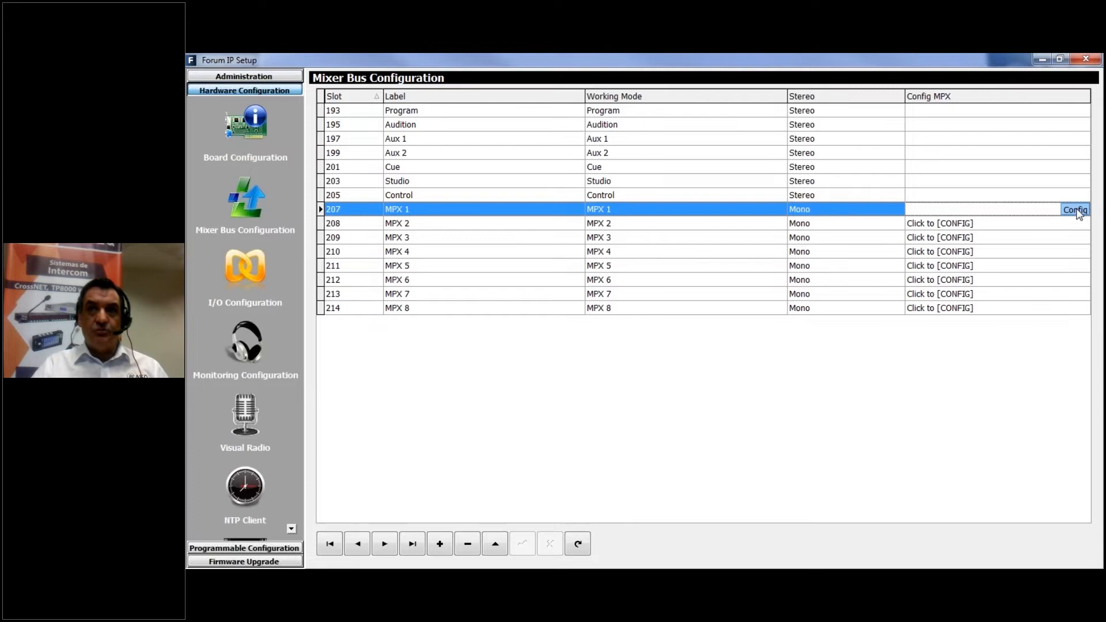
{"action": "left_click", "coordinate": [1075, 211]}
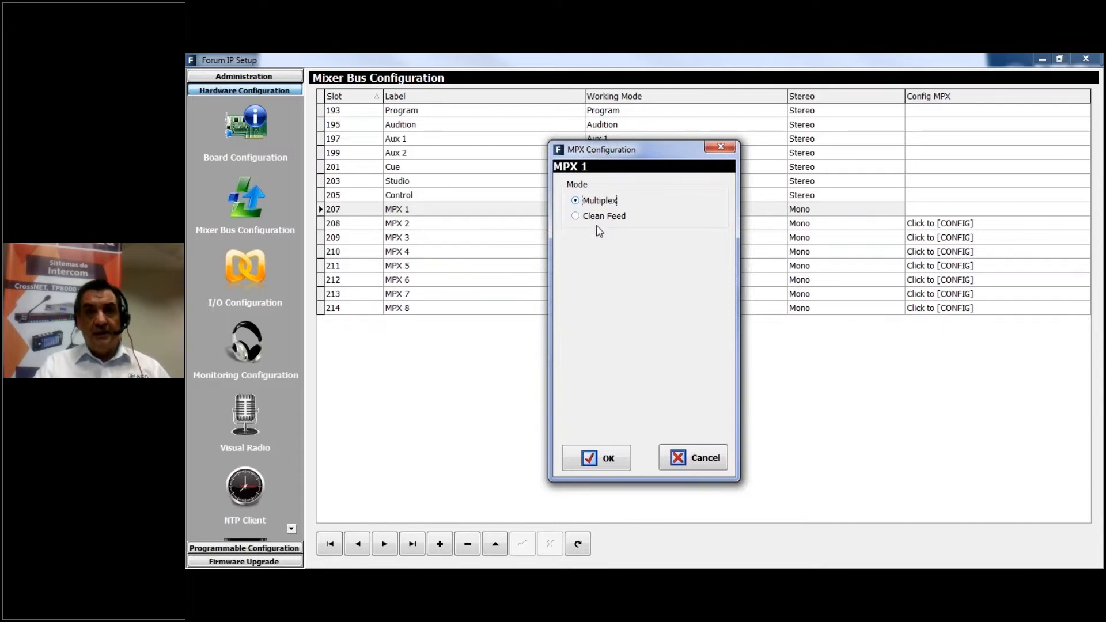
{"action": "left_click", "coordinate": [687, 460]}
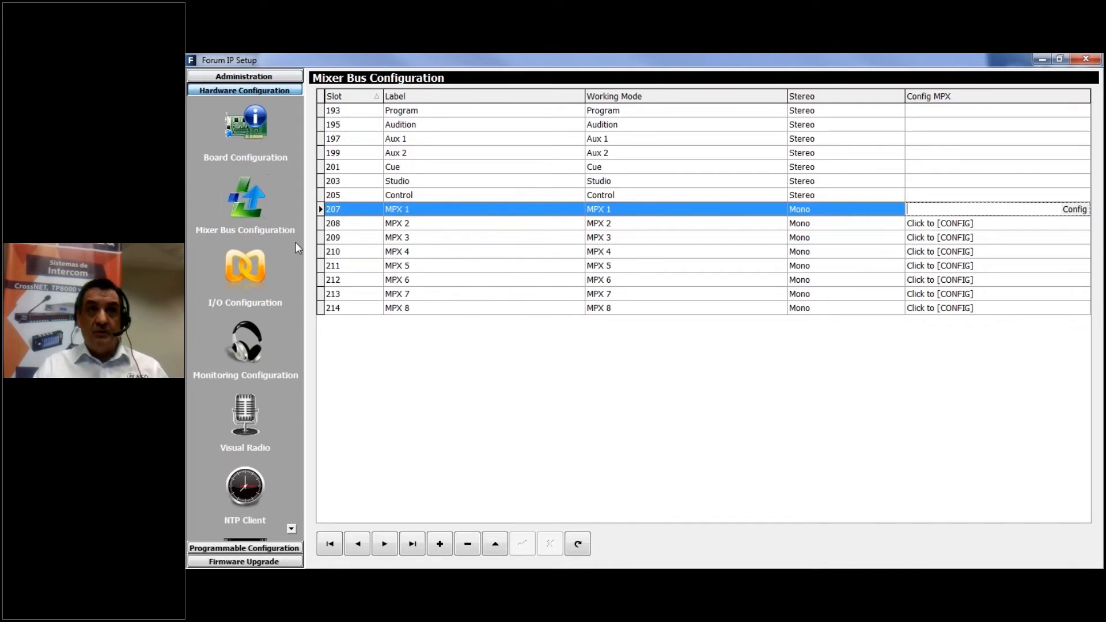
Open the I/O configuration and look through the list of inputs from PC 1 to AOIP16
{"action": "left_click", "coordinate": [250, 279]}
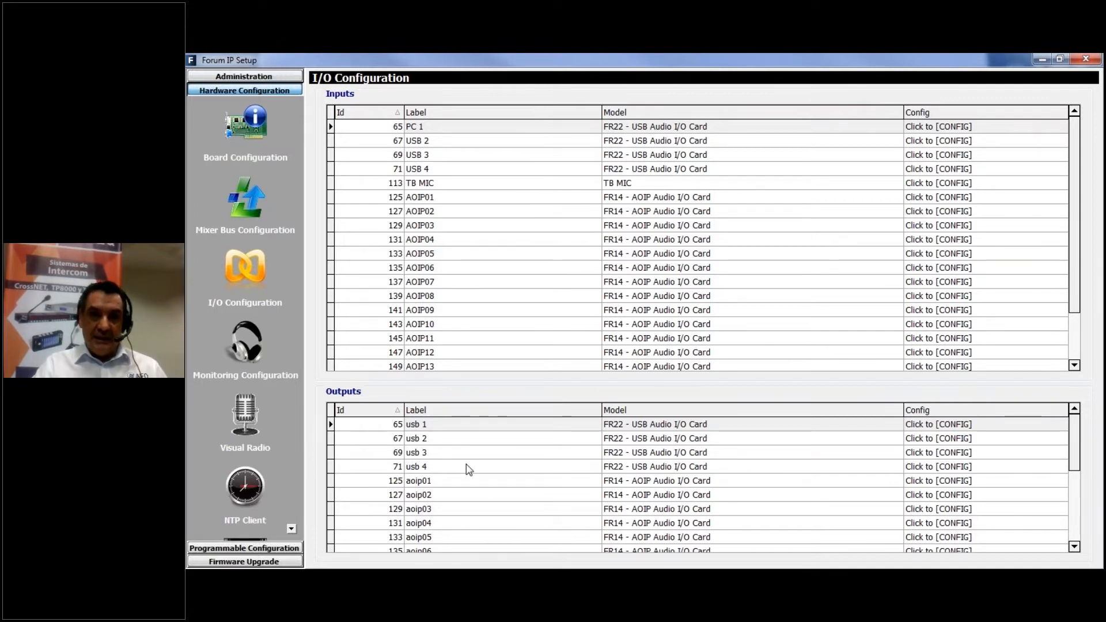
{"action": "left_click", "coordinate": [443, 130]}
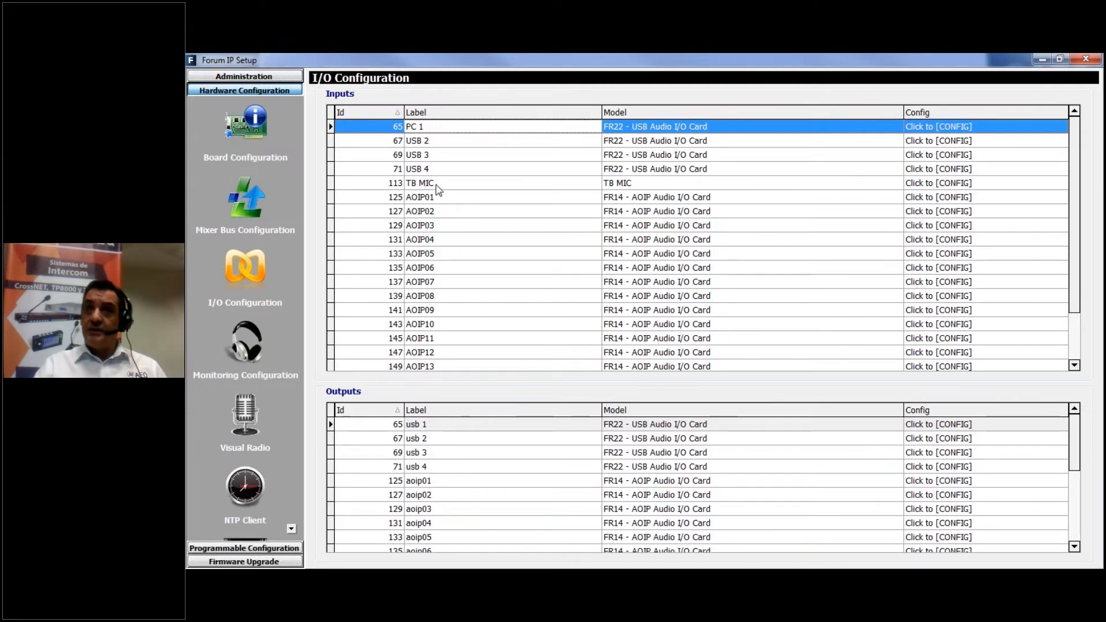
{"action": "left_click_drag", "start_coordinate": [1075, 192], "coordinate": [854, 254]}
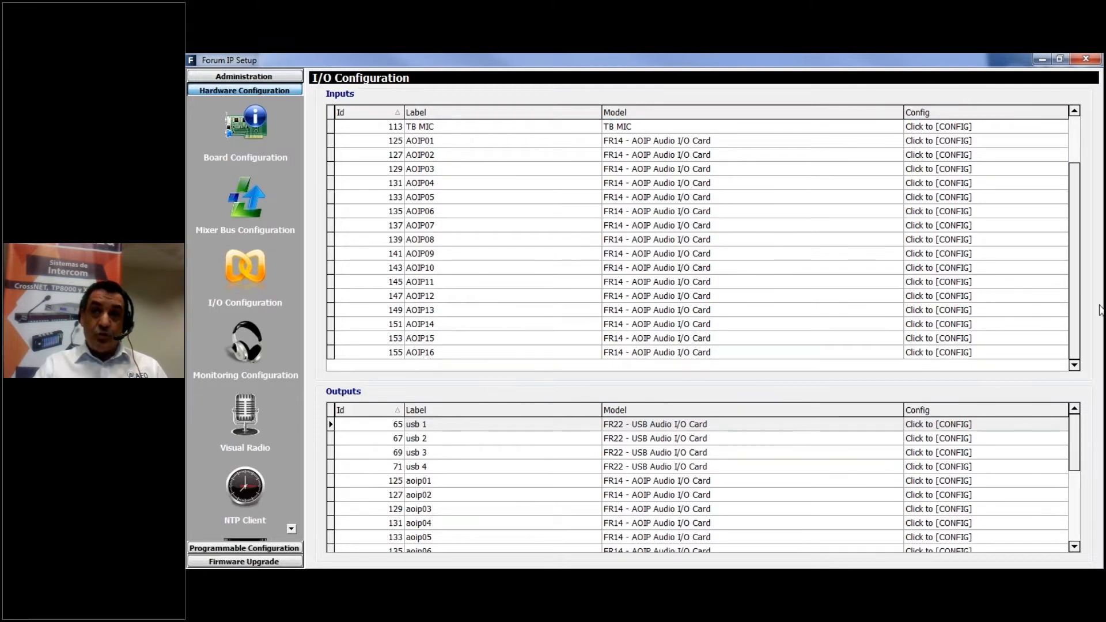
{"action": "scroll", "coordinate": [1076, 320], "scroll_direction": "up", "scroll_amount": 2}
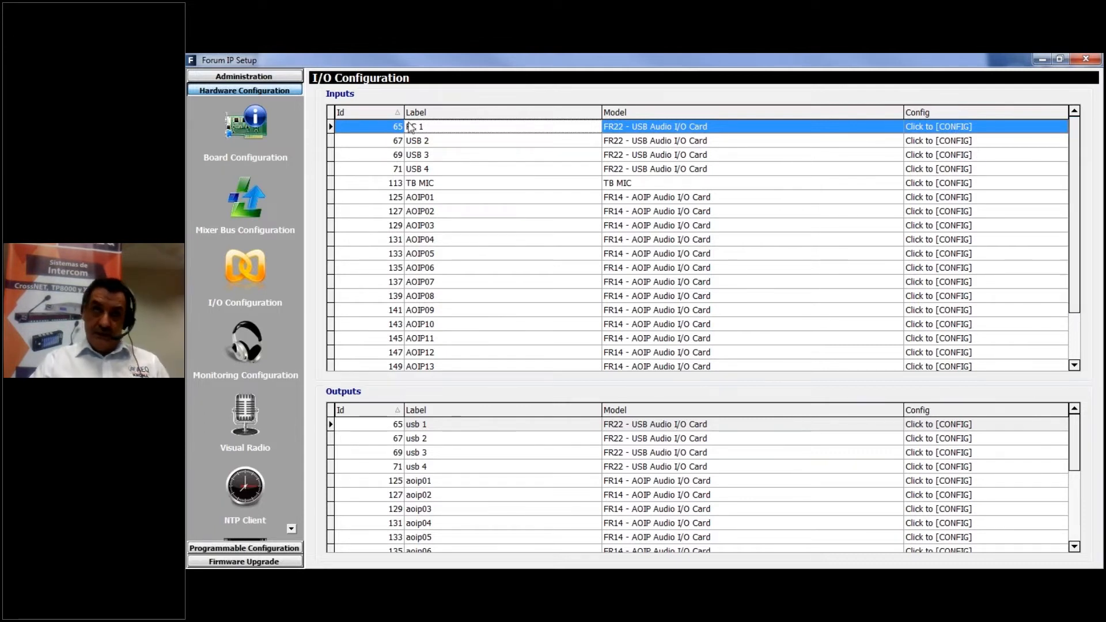
Open the configuration of the PC 1 USB input and rename its label VENUS3
{"action": "left_click", "coordinate": [959, 127]}
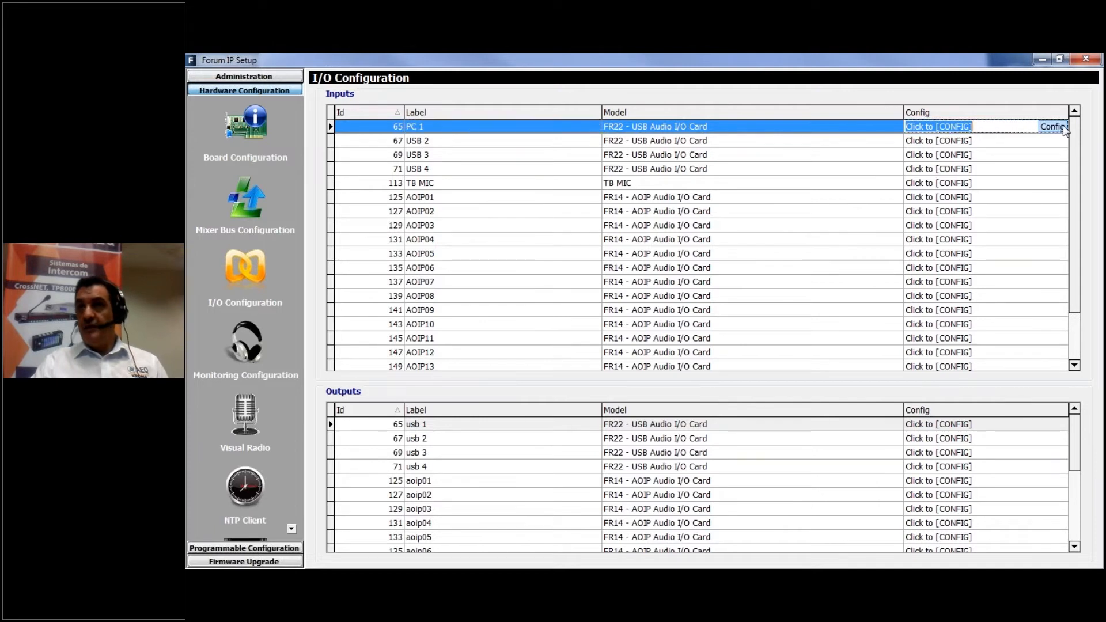
{"action": "left_click", "coordinate": [1053, 126]}
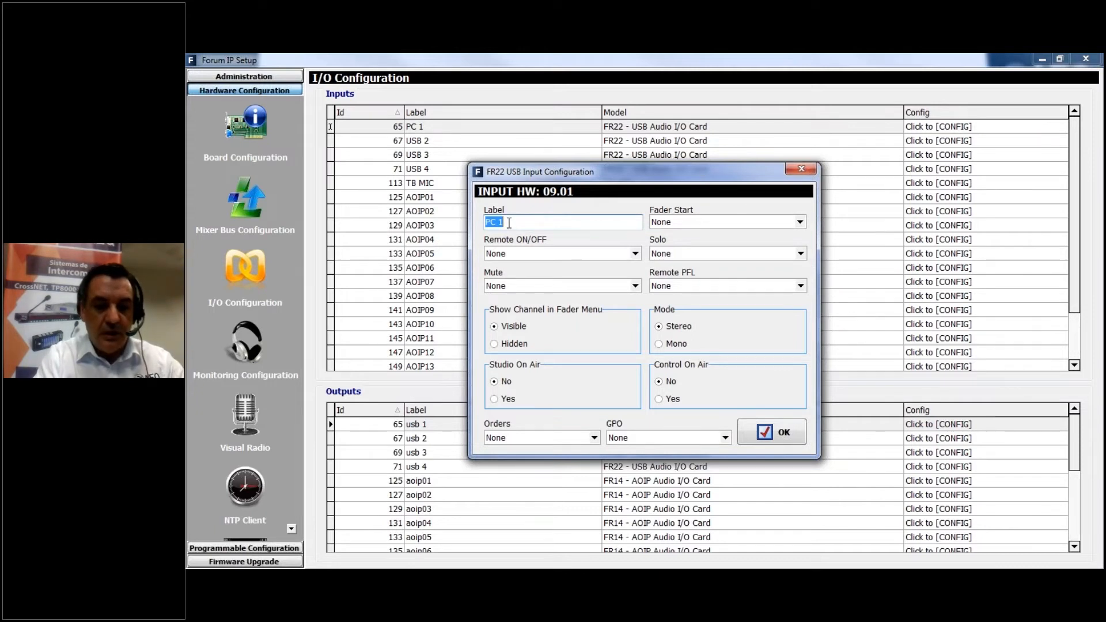
{"action": "type", "text": "VENUS"}
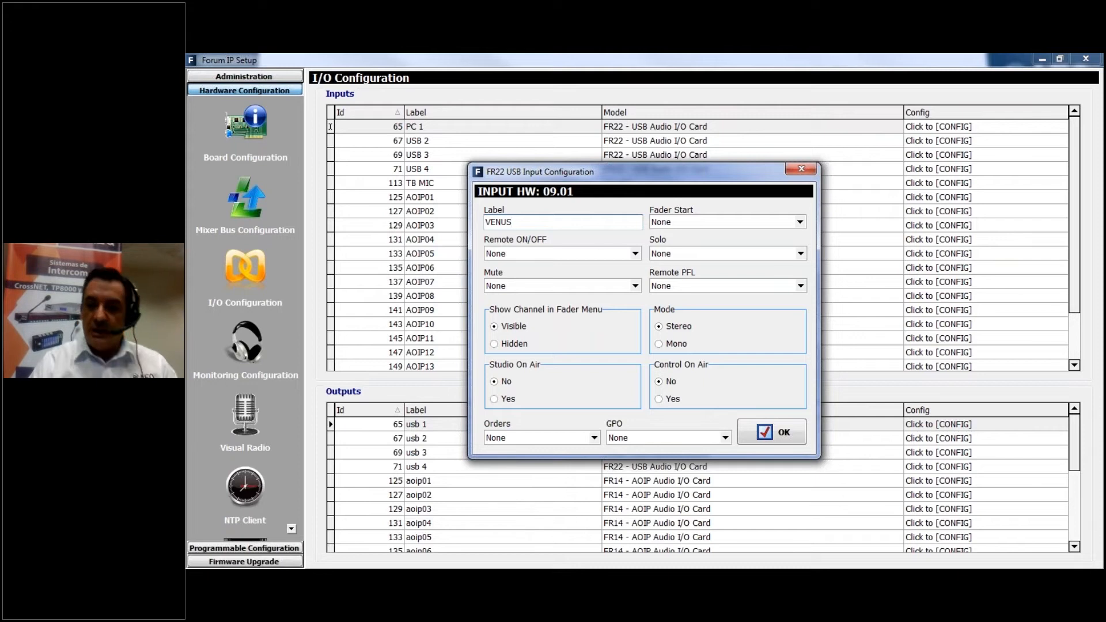
{"action": "type", "text": "3"}
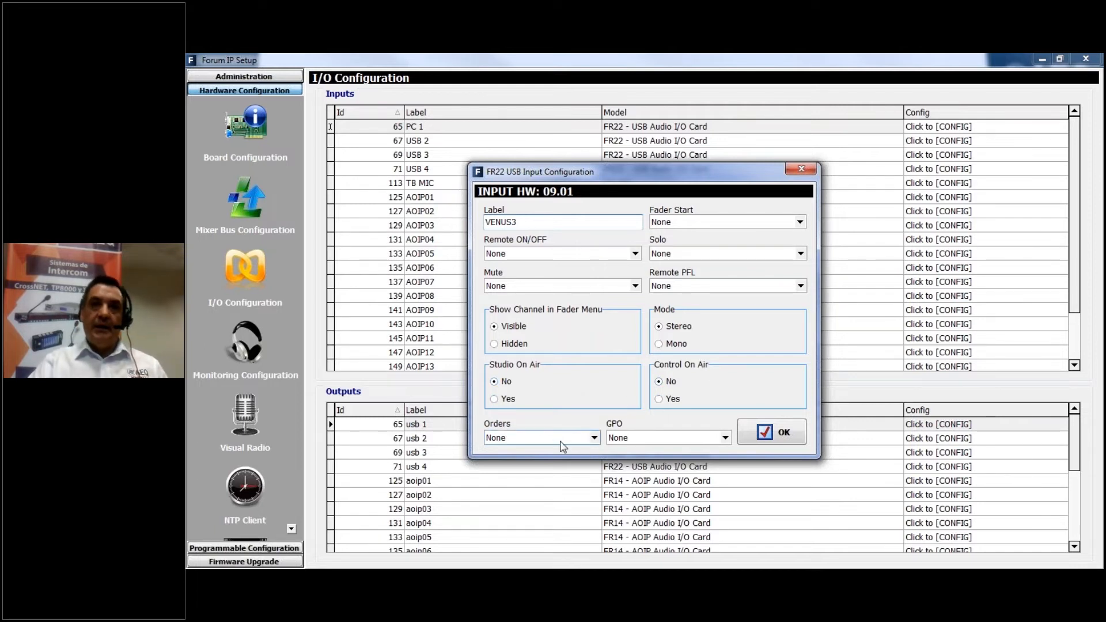
View the Orders output choices for the VENUS3 input, keep Orders at None and Studio On Air at No, and accept the configuration
{"action": "left_click", "coordinate": [594, 439]}
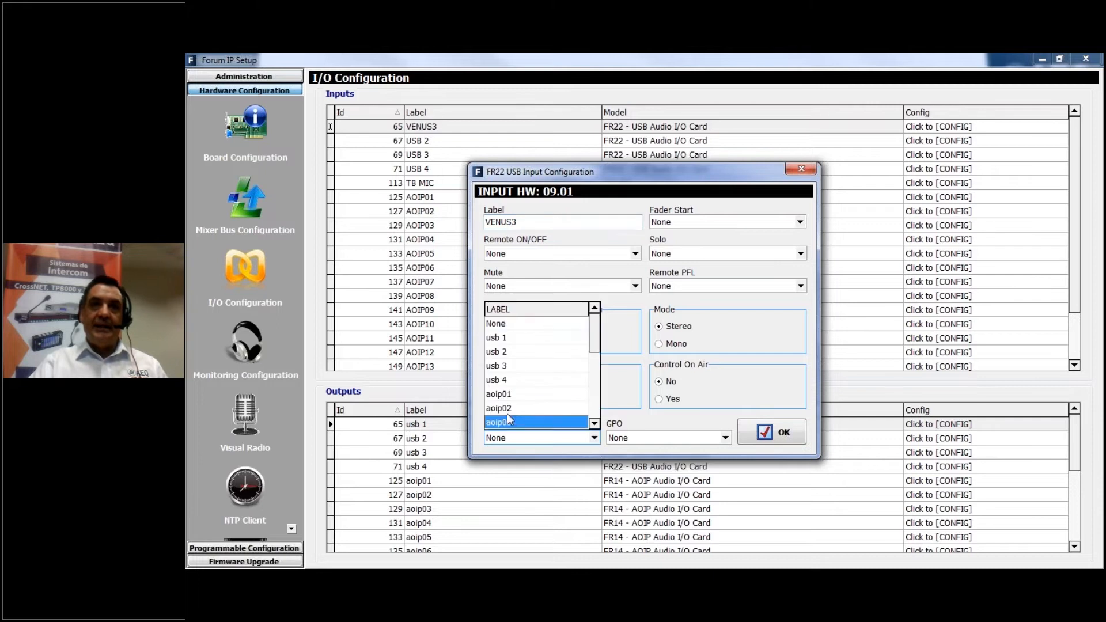
{"action": "left_click", "coordinate": [542, 440]}
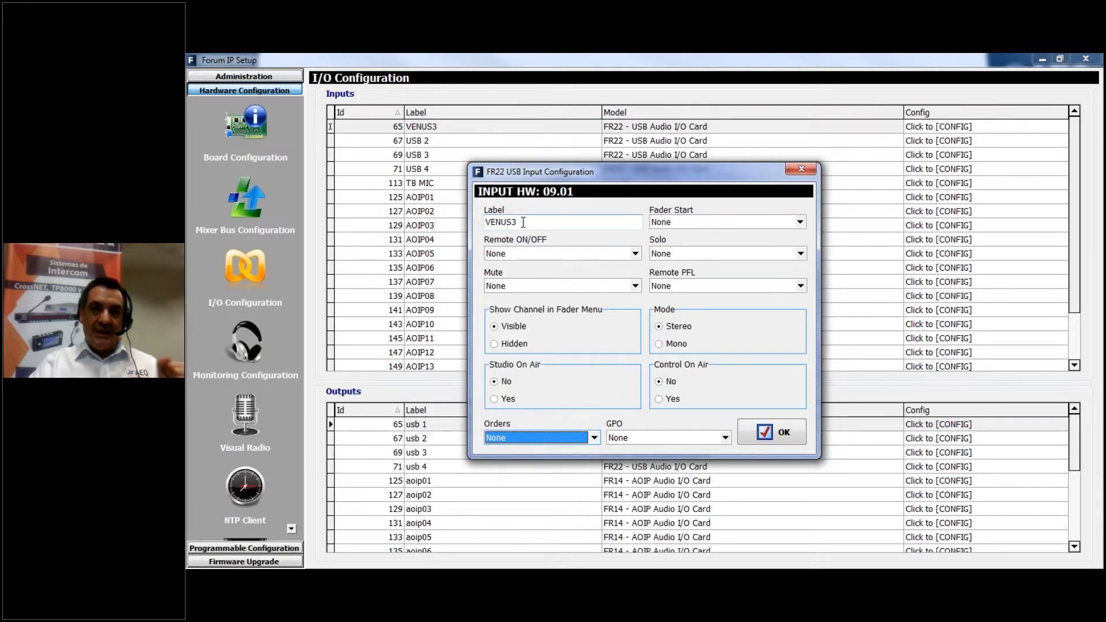
{"action": "left_click", "coordinate": [504, 381]}
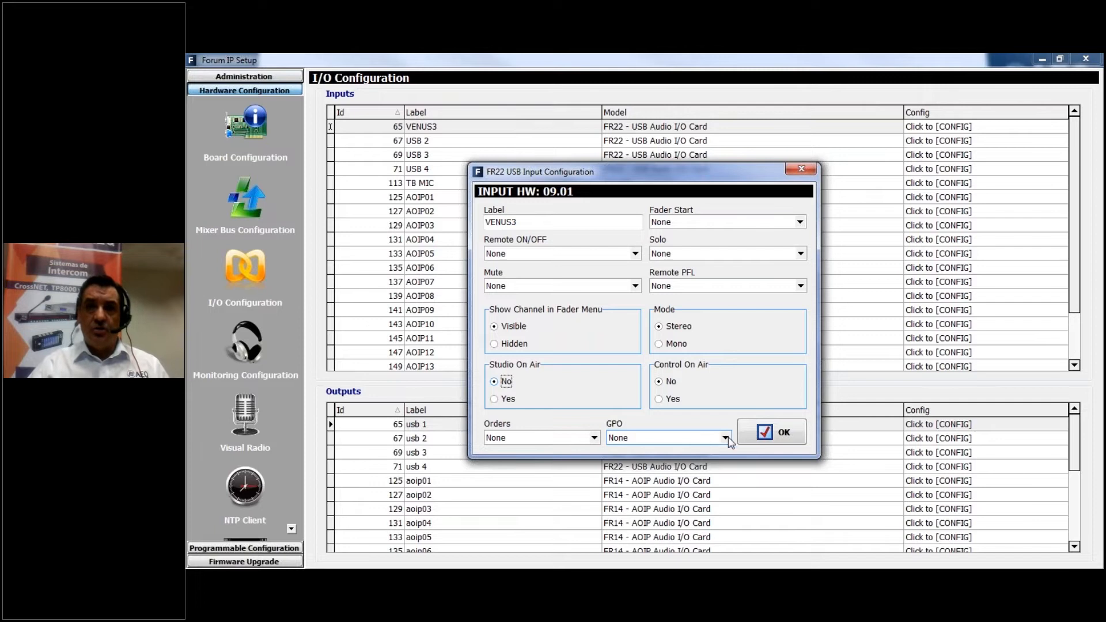
{"action": "left_click", "coordinate": [765, 435]}
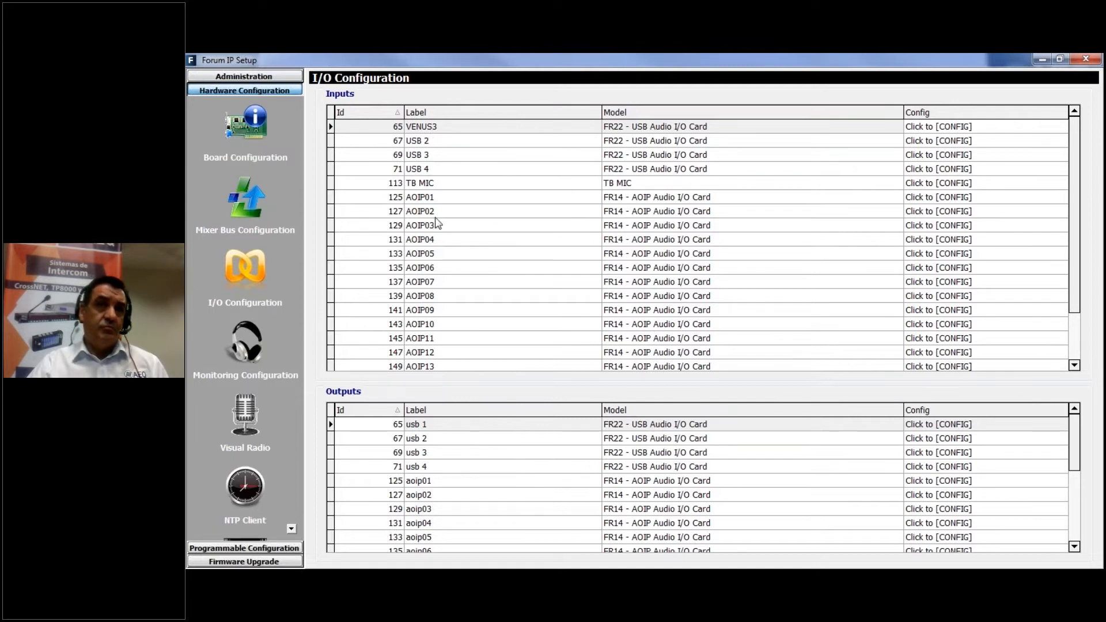
Open the TB MIC input's configuration to view its talkback settings, and close it without changes
{"action": "left_click", "coordinate": [452, 183]}
{"action": "left_click", "coordinate": [1040, 183]}
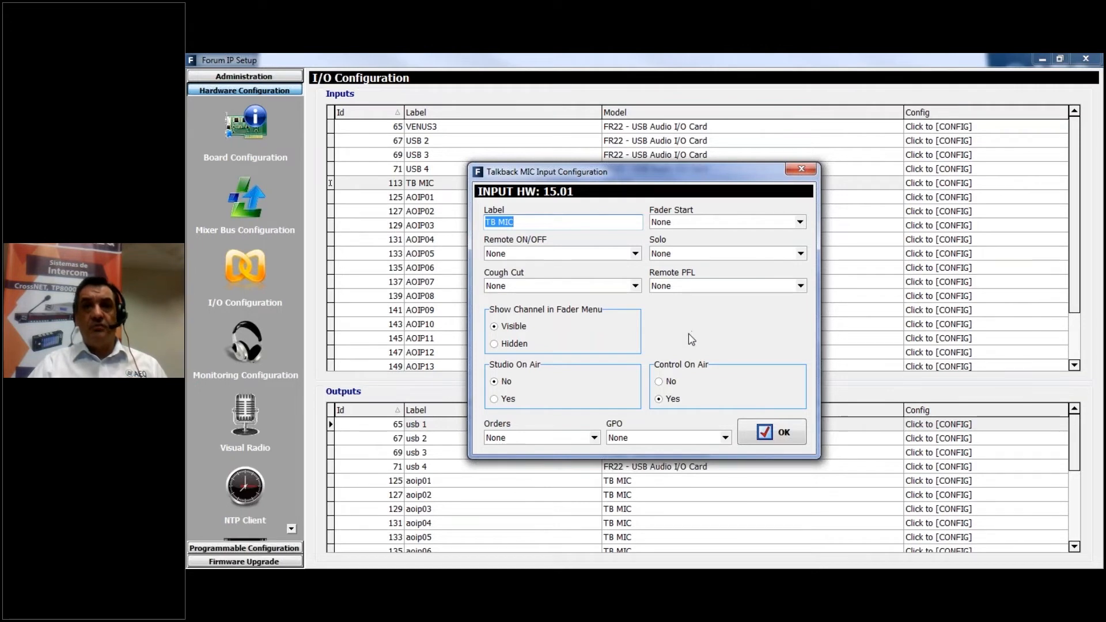
{"action": "left_click", "coordinate": [770, 429]}
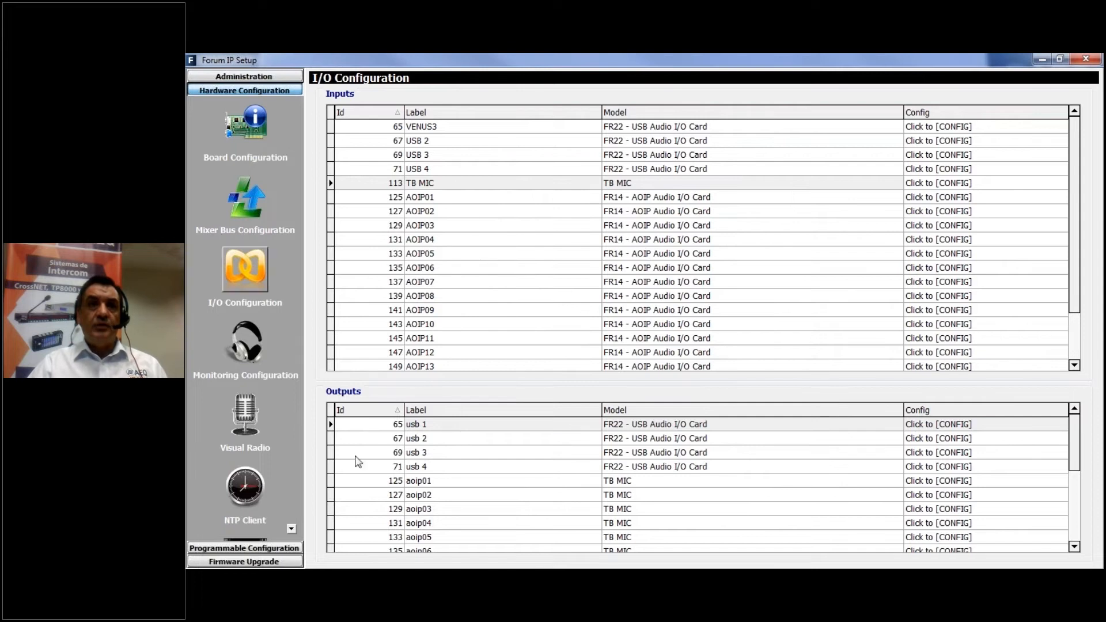
Open the configuration of the usb 1 output and rename its label venus3
{"action": "left_click", "coordinate": [445, 429]}
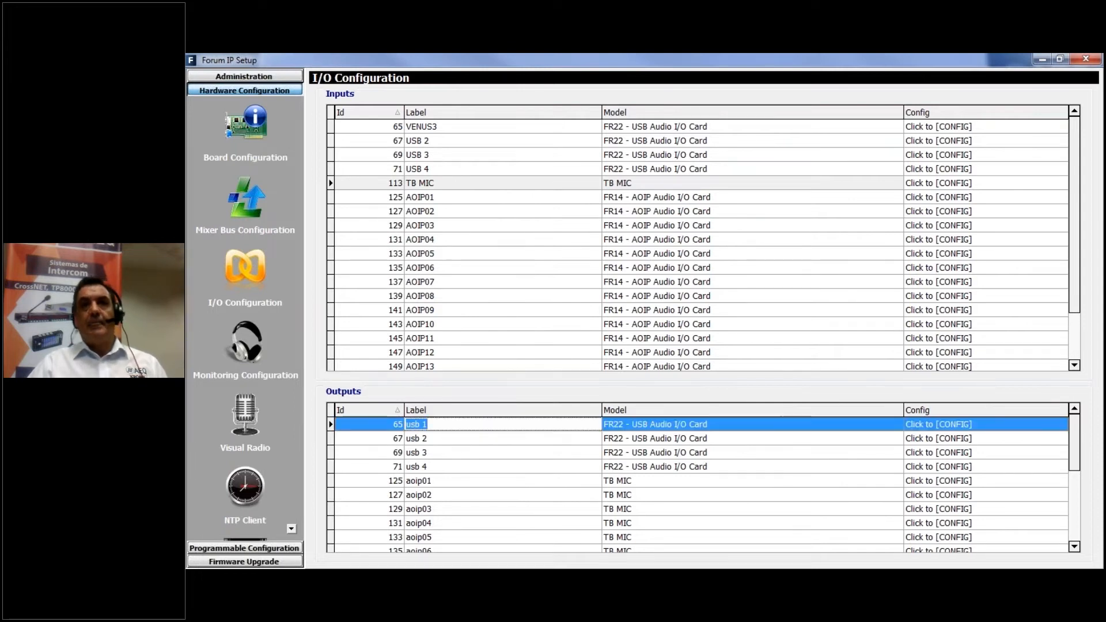
{"action": "left_click", "coordinate": [1039, 424]}
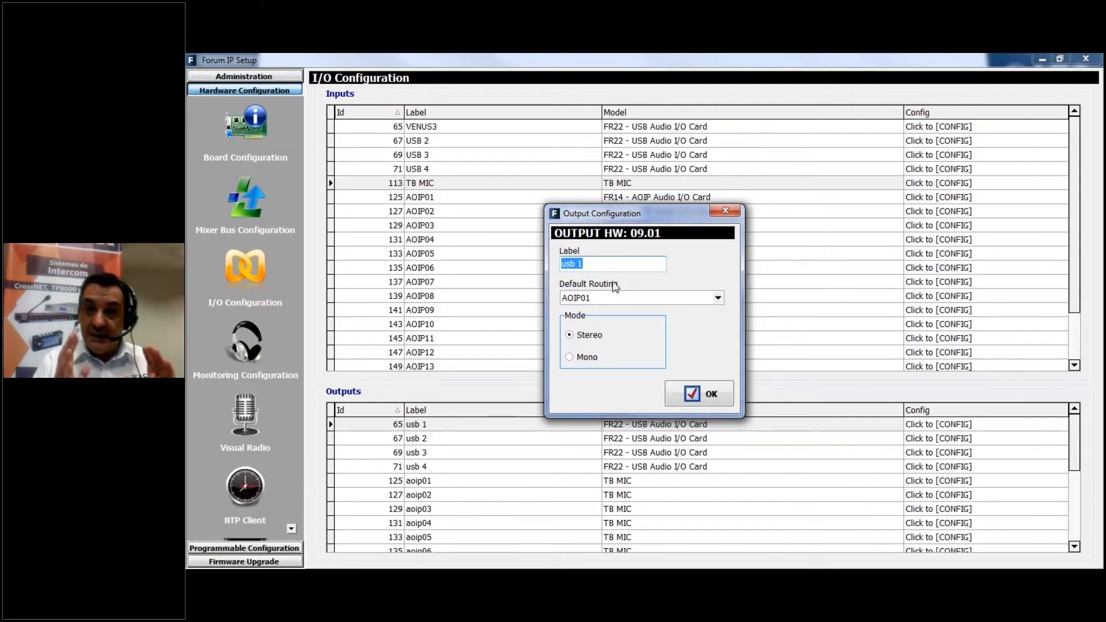
{"action": "type", "text": "venus3"}
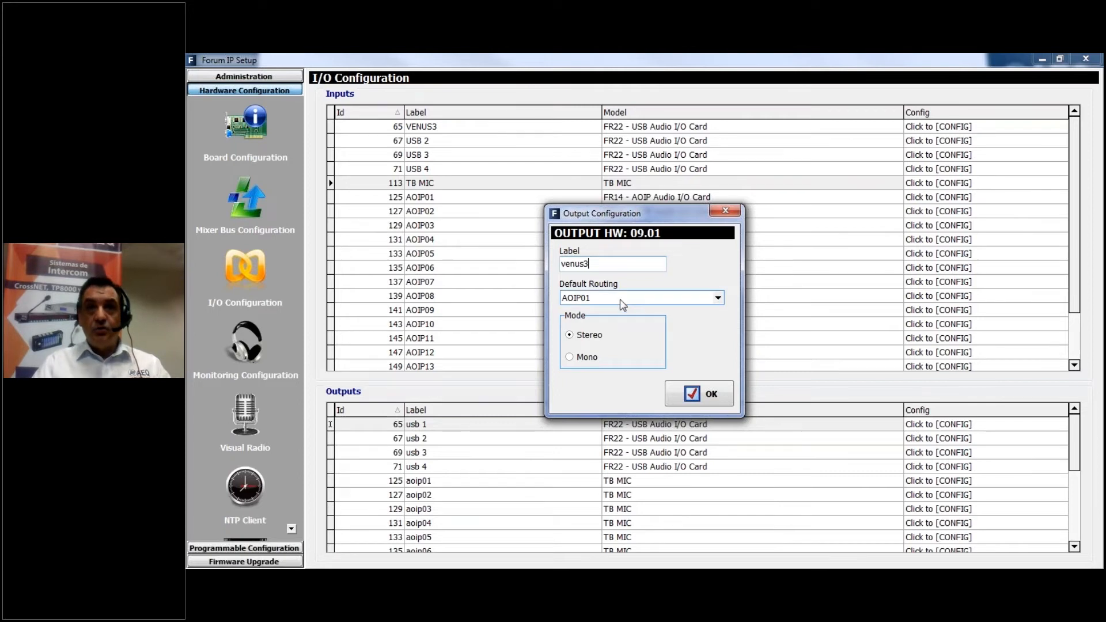
Look through the available routing sources, set the venus3 output's default routing to MPX 1, and accept the configuration
{"action": "left_click", "coordinate": [718, 298]}
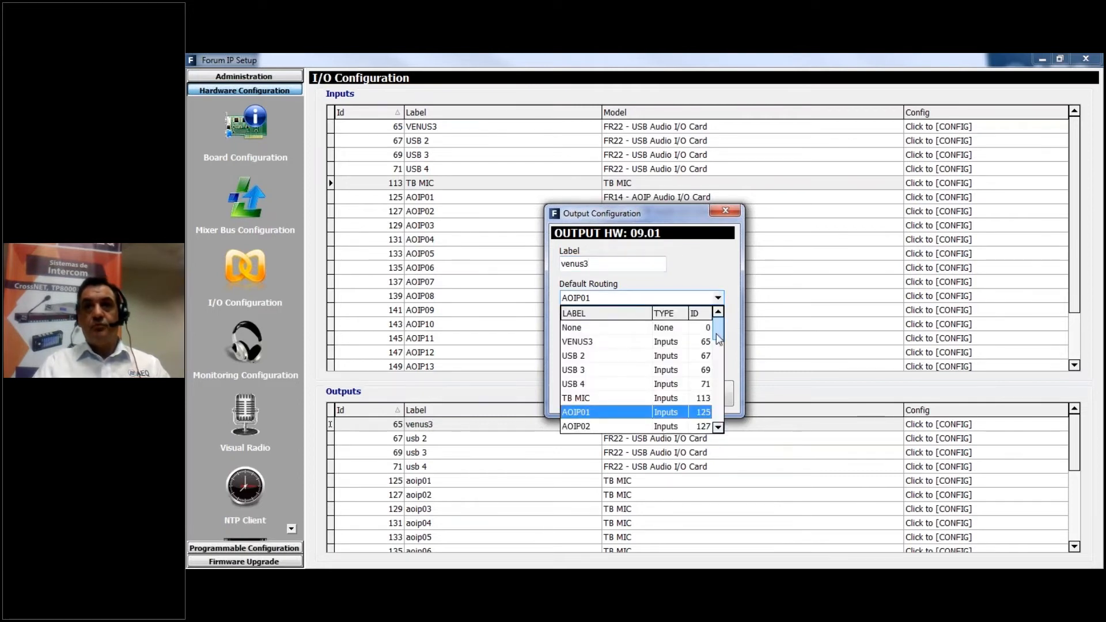
{"action": "mouse_move", "coordinate": [719, 337]}
{"action": "left_mouse_down"}
{"action": "mouse_move", "coordinate": [719, 431]}
{"action": "mouse_move", "coordinate": [722, 331]}
{"action": "left_mouse_up"}
{"action": "scroll", "coordinate": [650, 407], "scroll_direction": "down", "scroll_amount": 3}
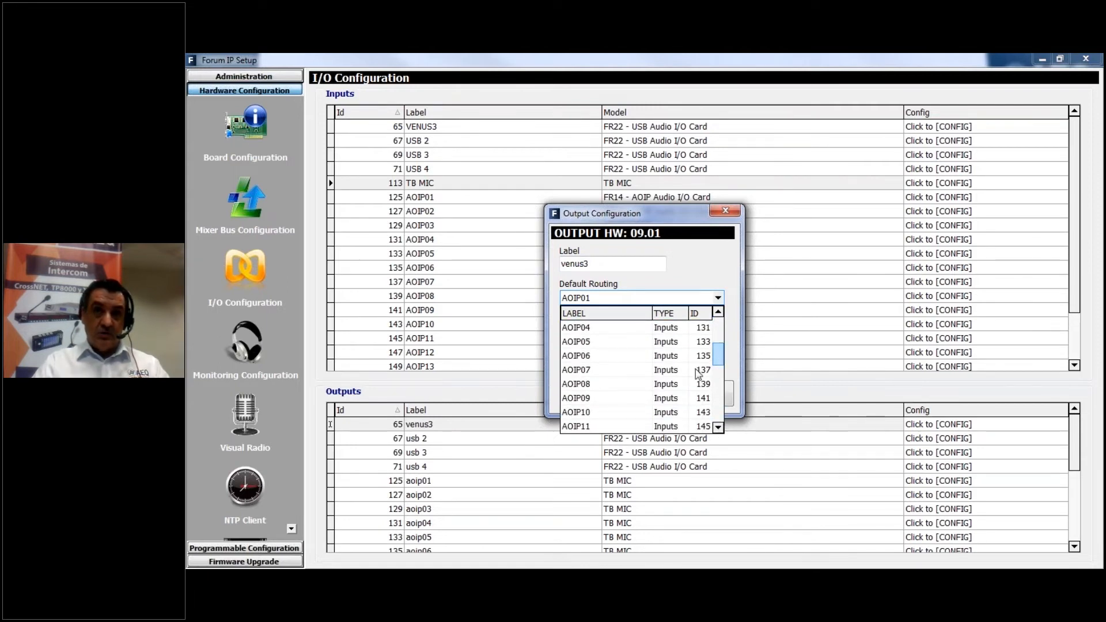
{"action": "scroll", "coordinate": [650, 407], "scroll_direction": "up", "scroll_amount": 3}
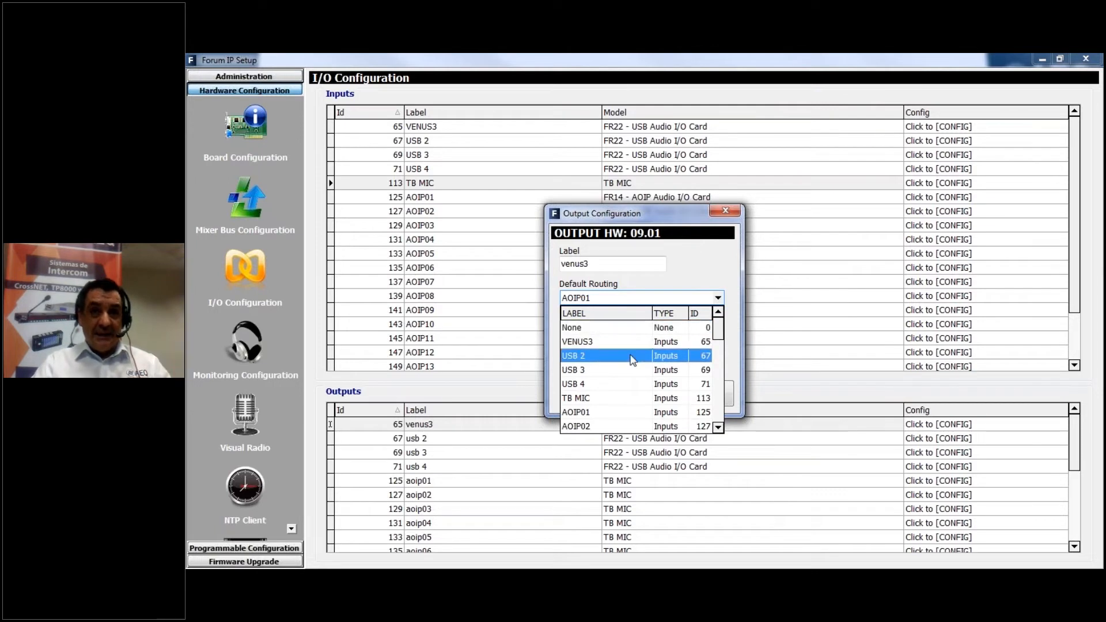
{"action": "scroll", "coordinate": [638, 398], "scroll_direction": "down", "scroll_amount": 8}
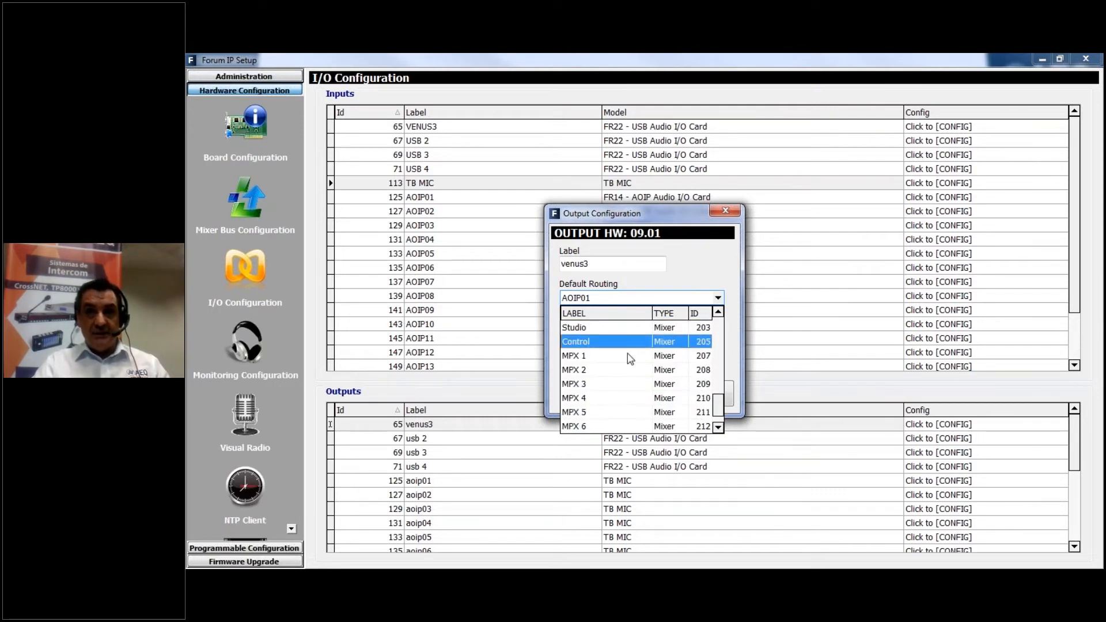
{"action": "scroll", "coordinate": [634, 372], "scroll_direction": "up", "scroll_amount": 5}
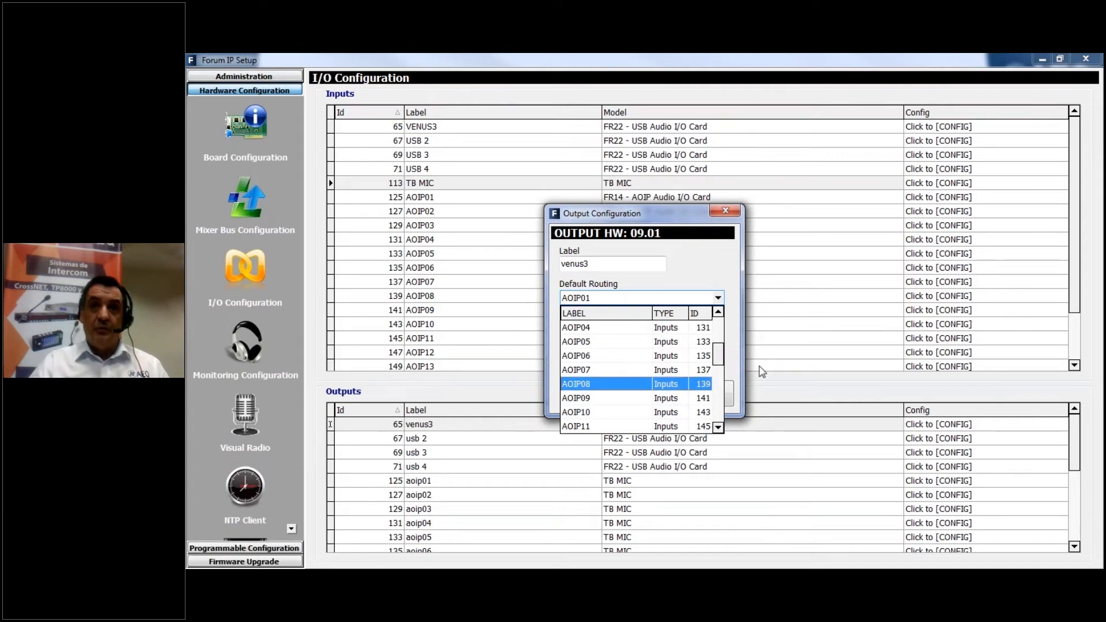
{"action": "left_click_drag", "start_coordinate": [720, 354], "coordinate": [716, 401]}
{"action": "left_click", "coordinate": [597, 402]}
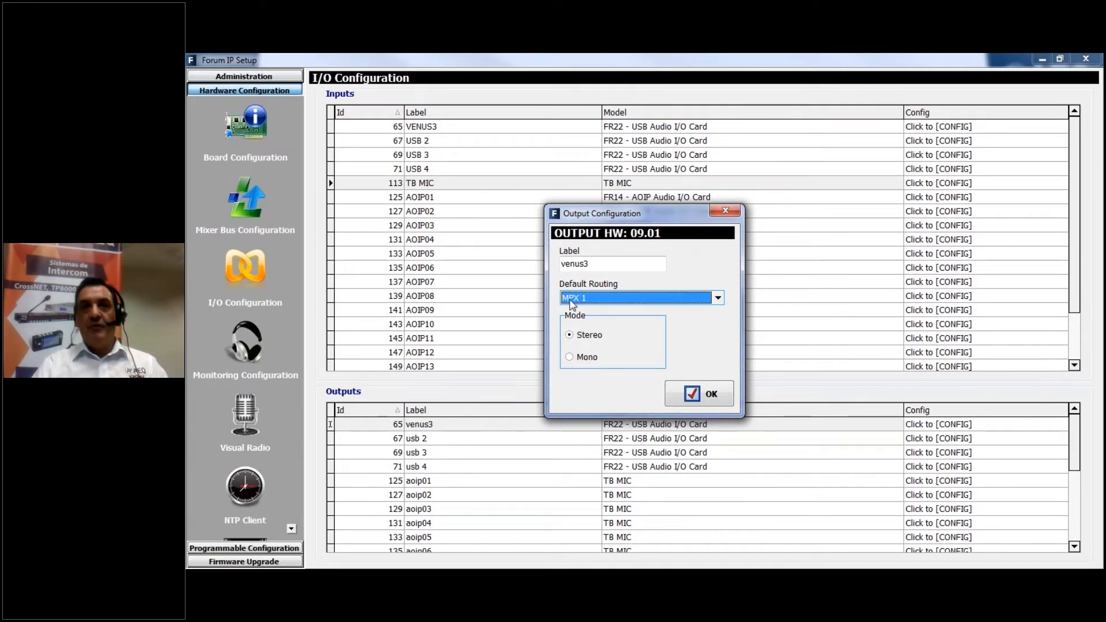
{"action": "left_click", "coordinate": [698, 393]}
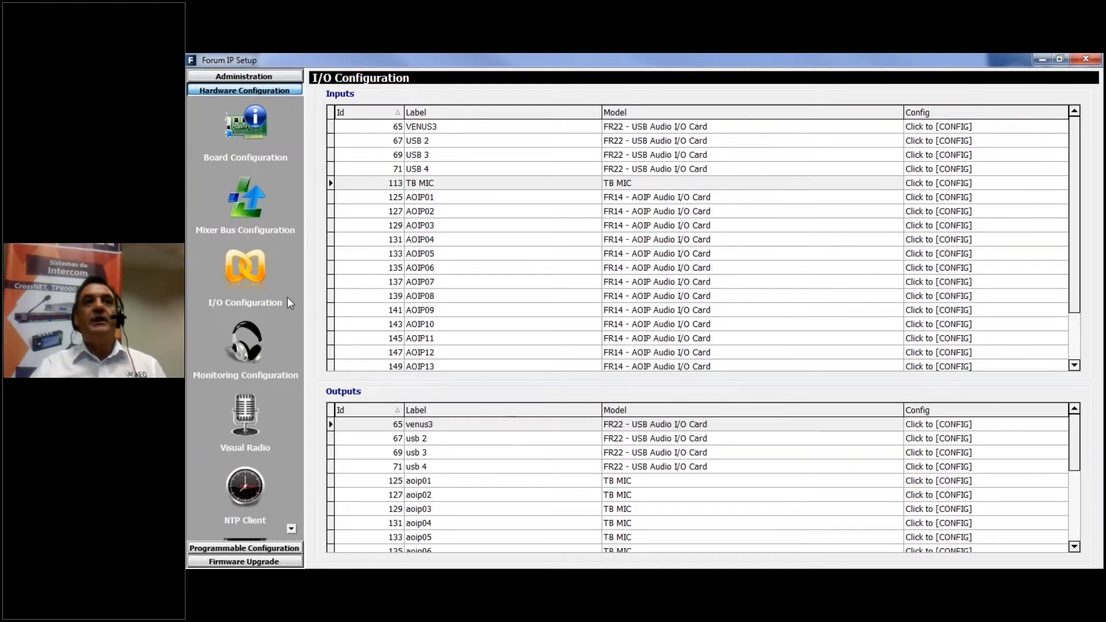
Review the Monitoring, Visual Radio, NTP Client and Vumeters hardware configuration pages without changing them
{"action": "left_click", "coordinate": [254, 333]}
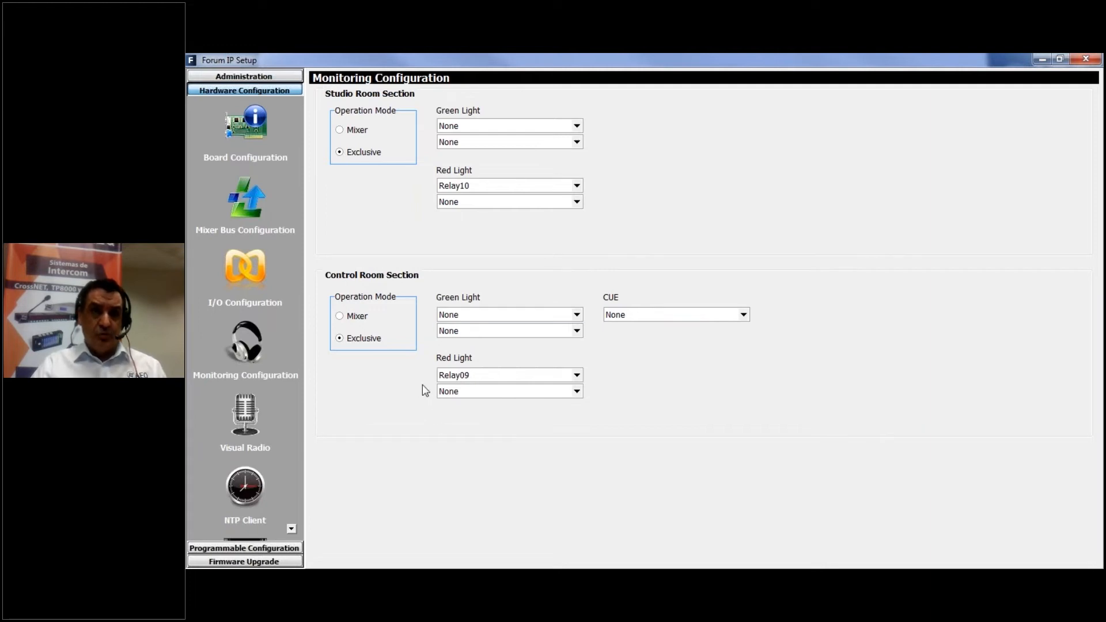
{"action": "left_click", "coordinate": [255, 413]}
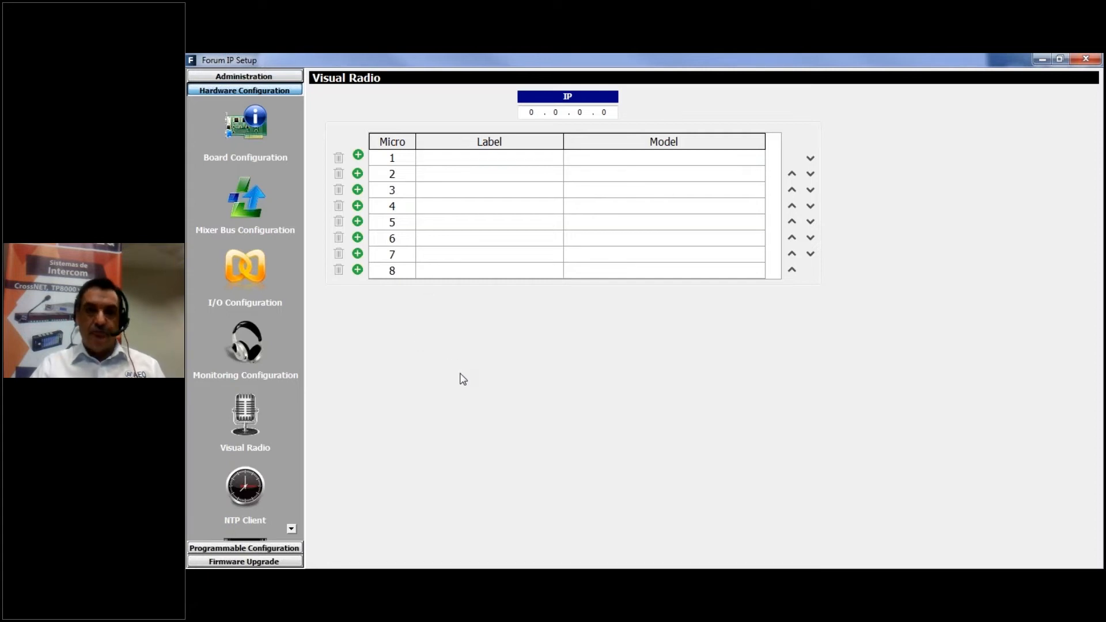
{"action": "left_click", "coordinate": [247, 494]}
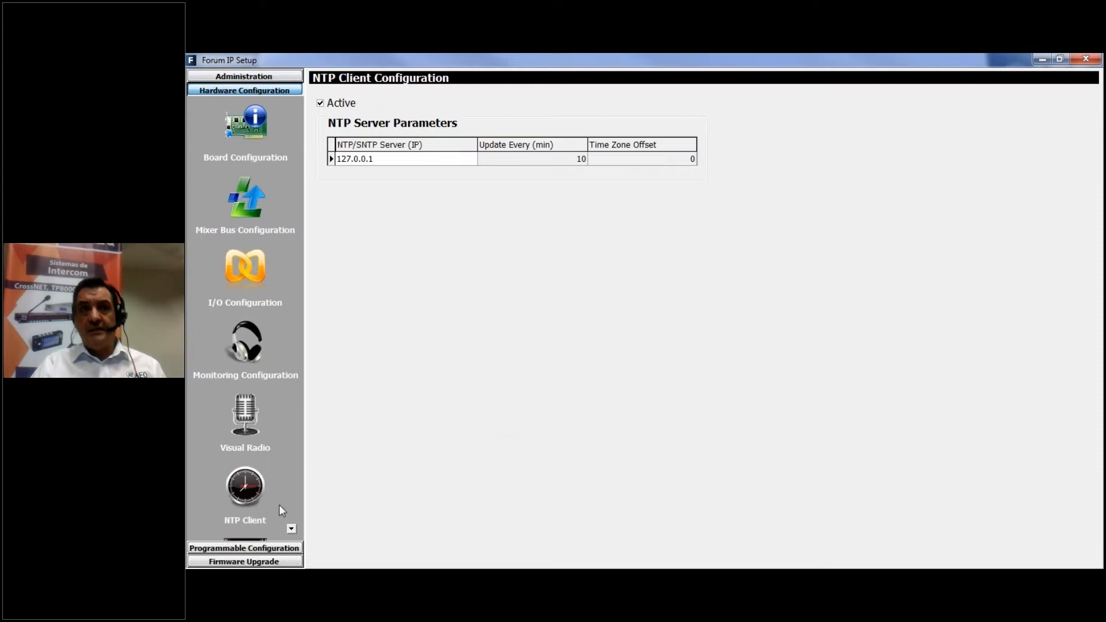
{"action": "left_click", "coordinate": [292, 529]}
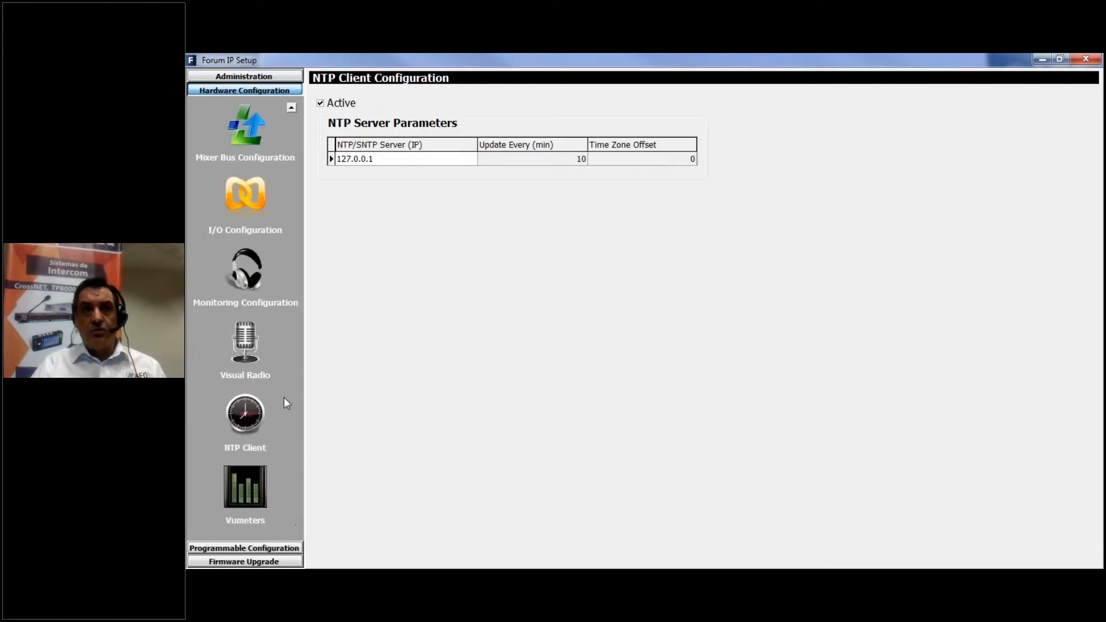
{"action": "left_click", "coordinate": [238, 484]}
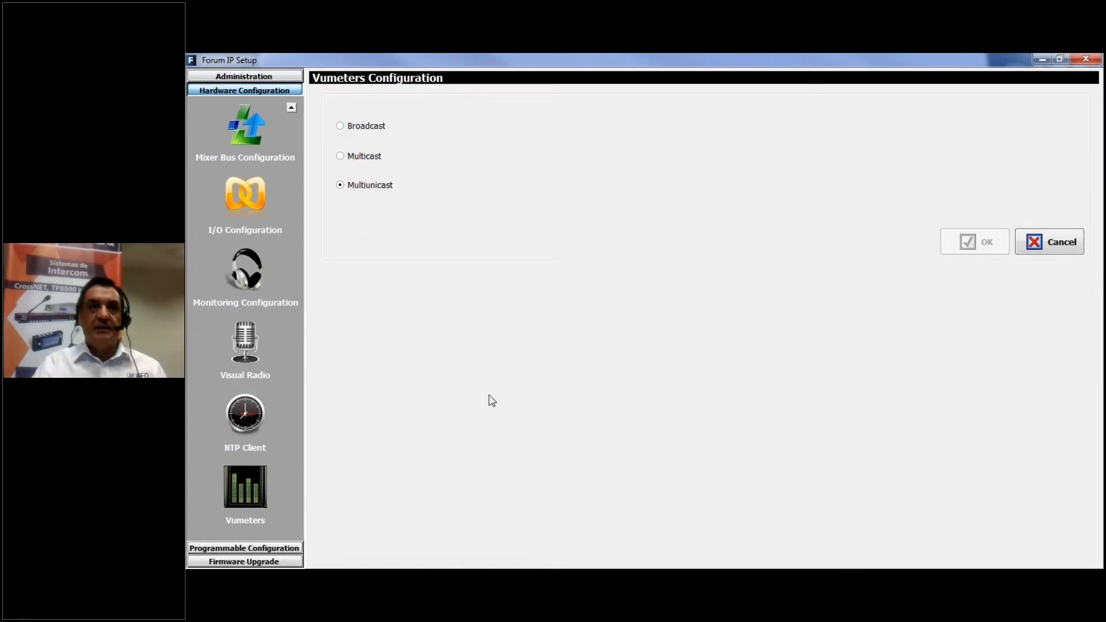
Open the Routing Configuration and examine the MPX 1 routing to the venus3 output
{"action": "left_click", "coordinate": [256, 550]}
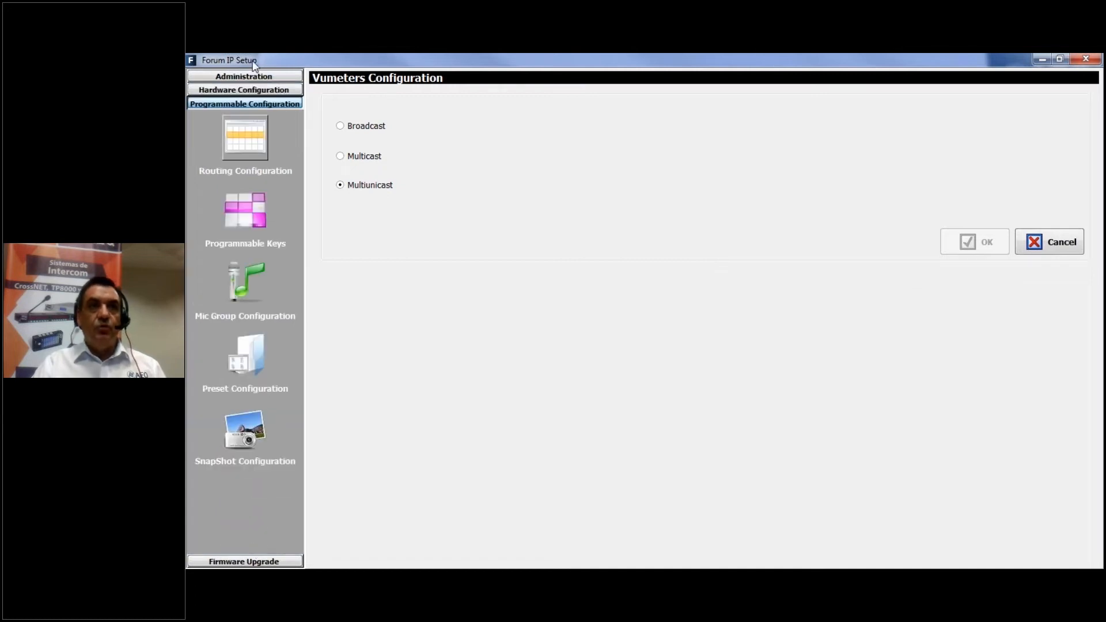
{"action": "left_click", "coordinate": [249, 130]}
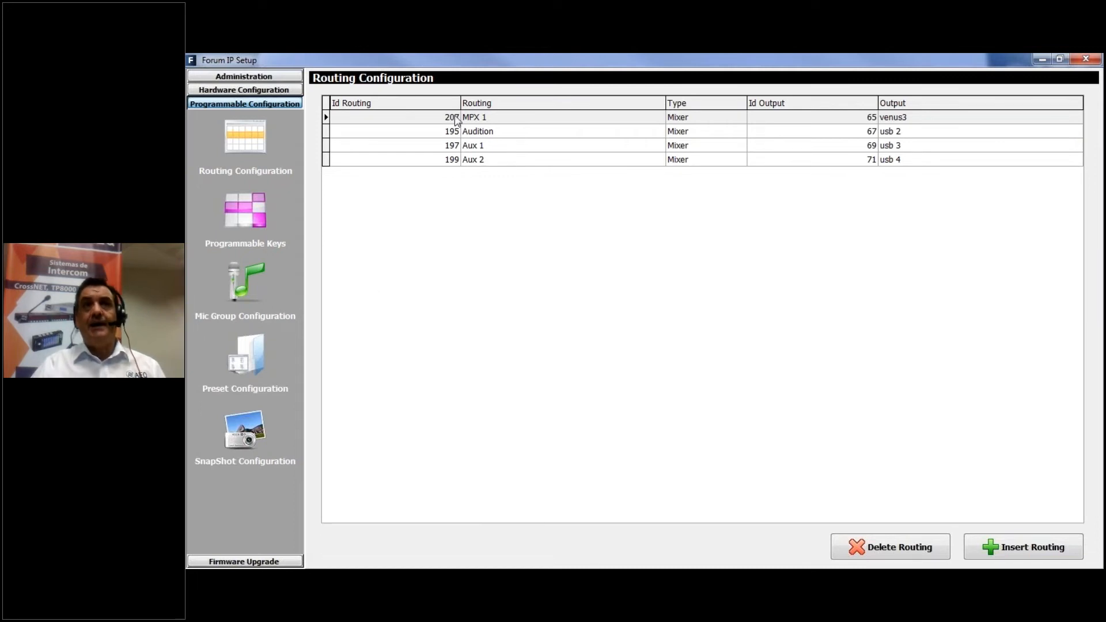
{"action": "left_click", "coordinate": [477, 117]}
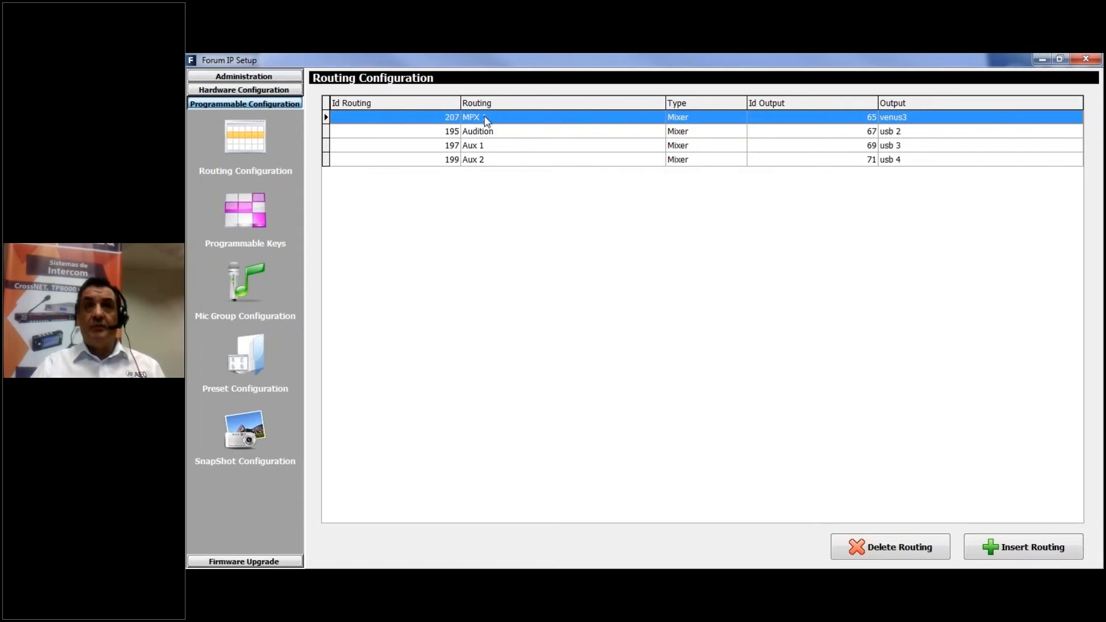
{"action": "left_click", "coordinate": [228, 152]}
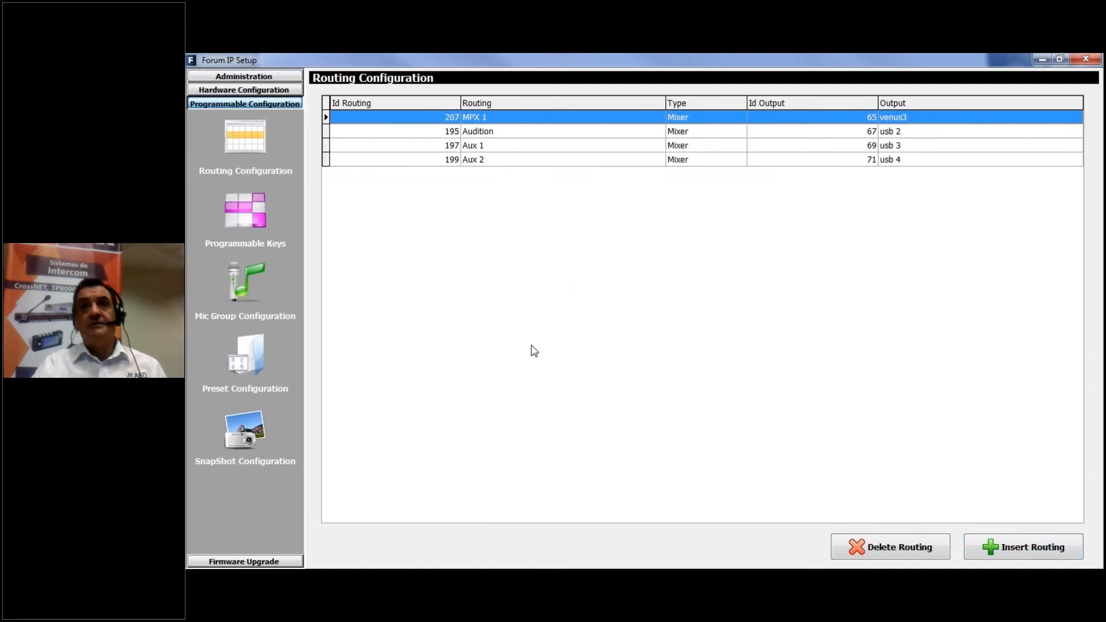
Open the programmable keys configuration and look through the Salvo, Codec, Multiplex and Cue Reset modes on physical key 1
{"action": "left_click", "coordinate": [239, 211]}
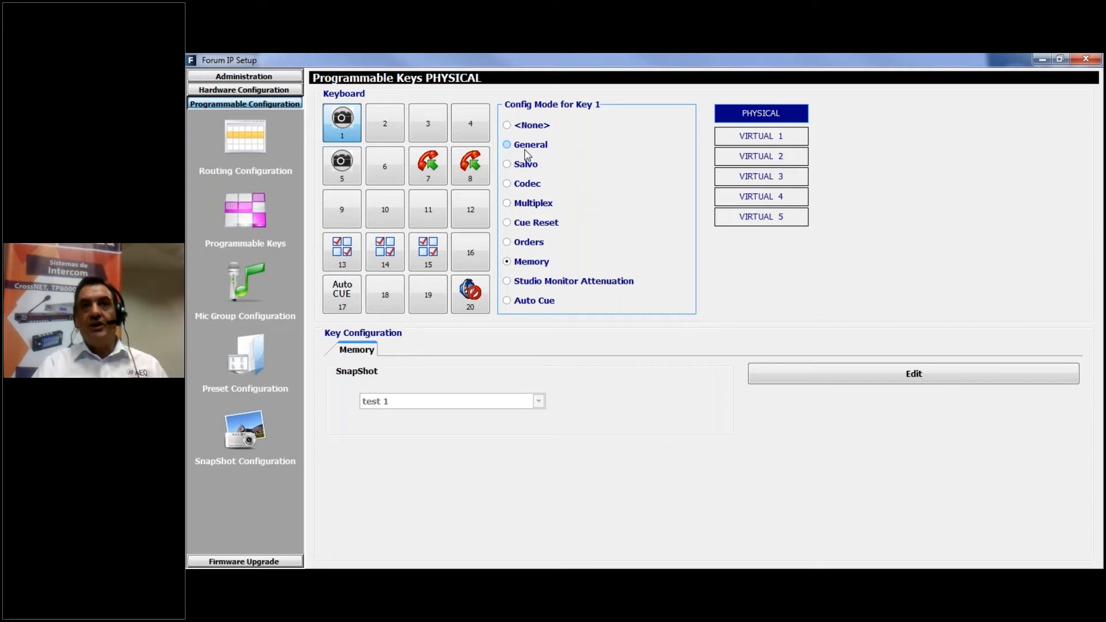
{"action": "left_click", "coordinate": [507, 165]}
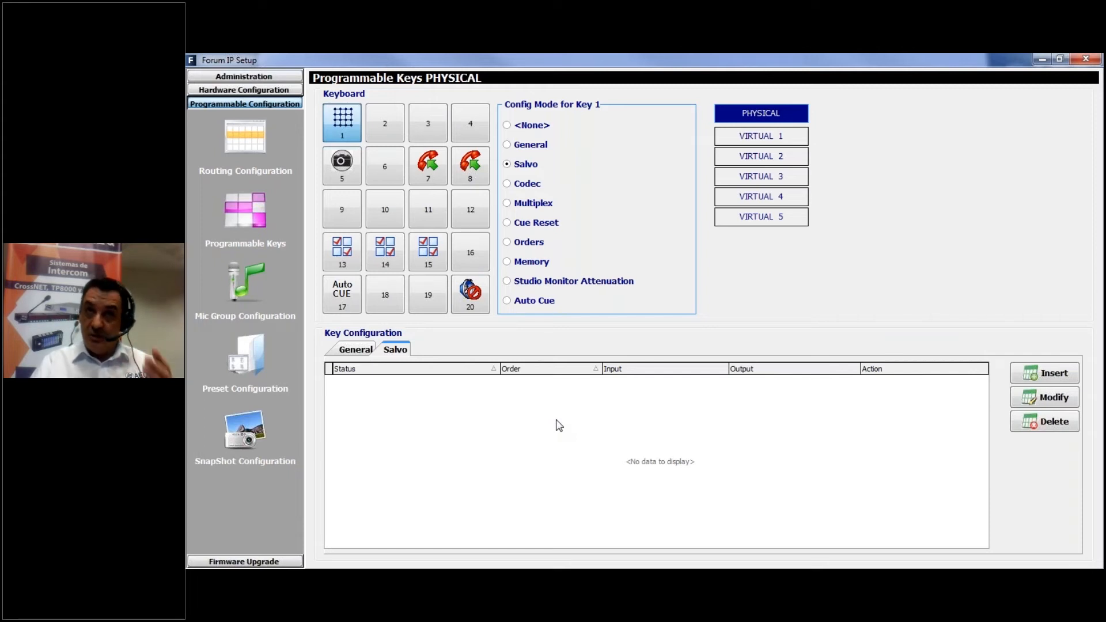
{"action": "left_click", "coordinate": [508, 183]}
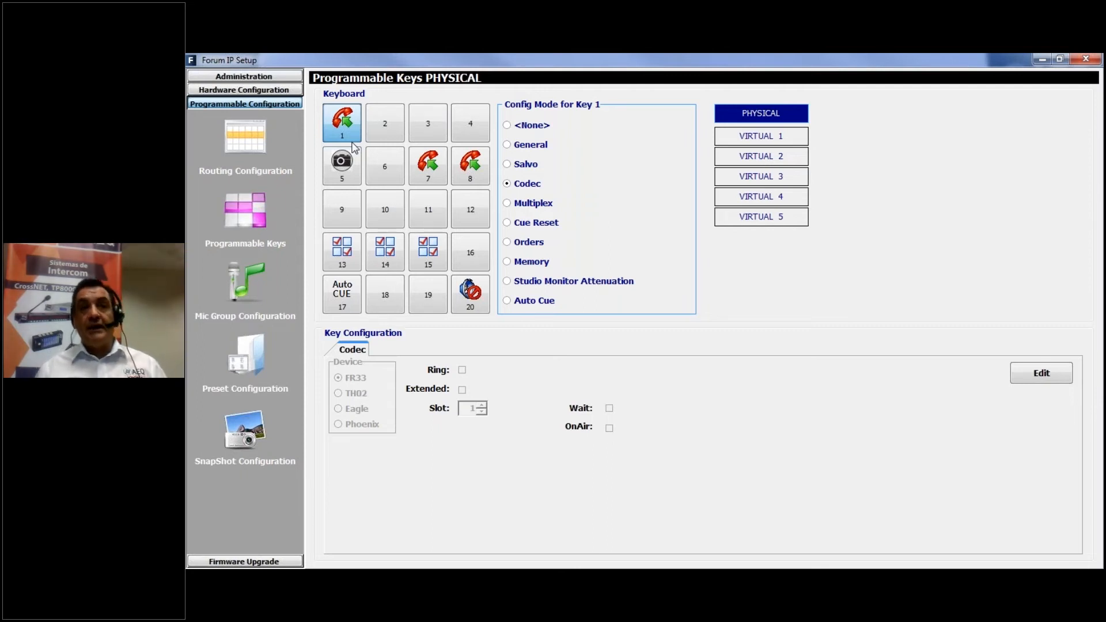
{"action": "left_click", "coordinate": [508, 203]}
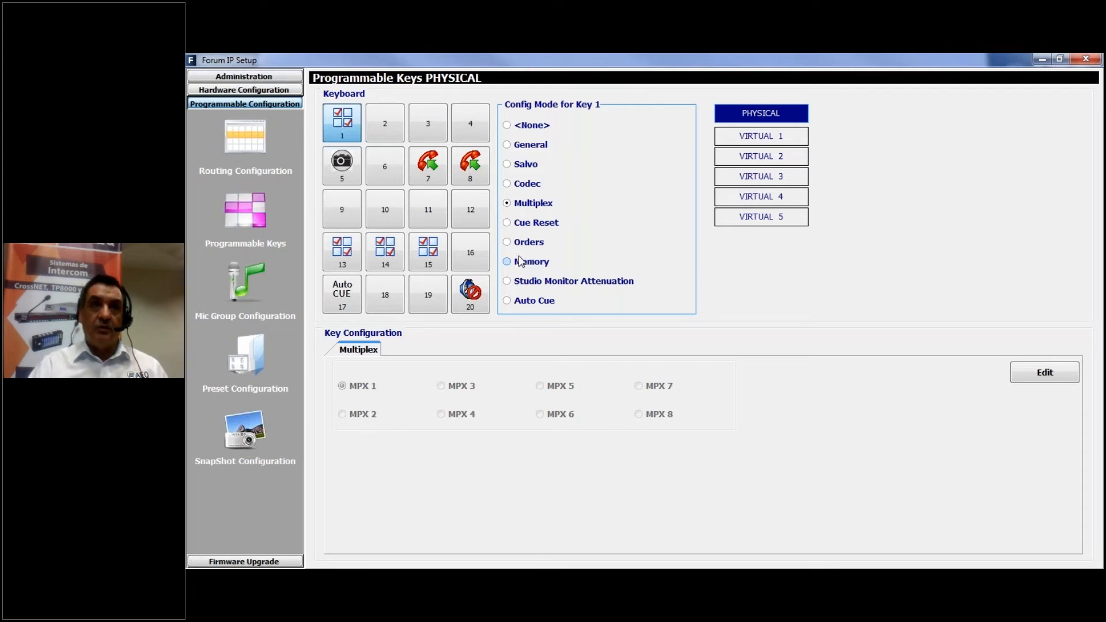
{"action": "left_click", "coordinate": [508, 223]}
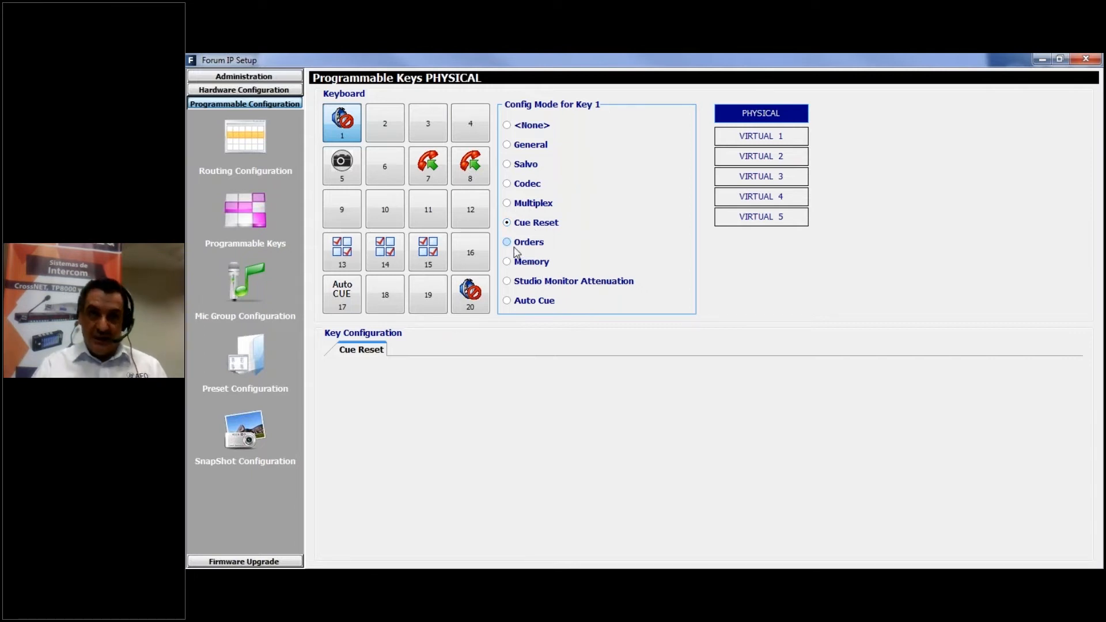
Set physical key 1 to Orders mode, open its output setting for editing, and cancel the edit
{"action": "left_click", "coordinate": [518, 246]}
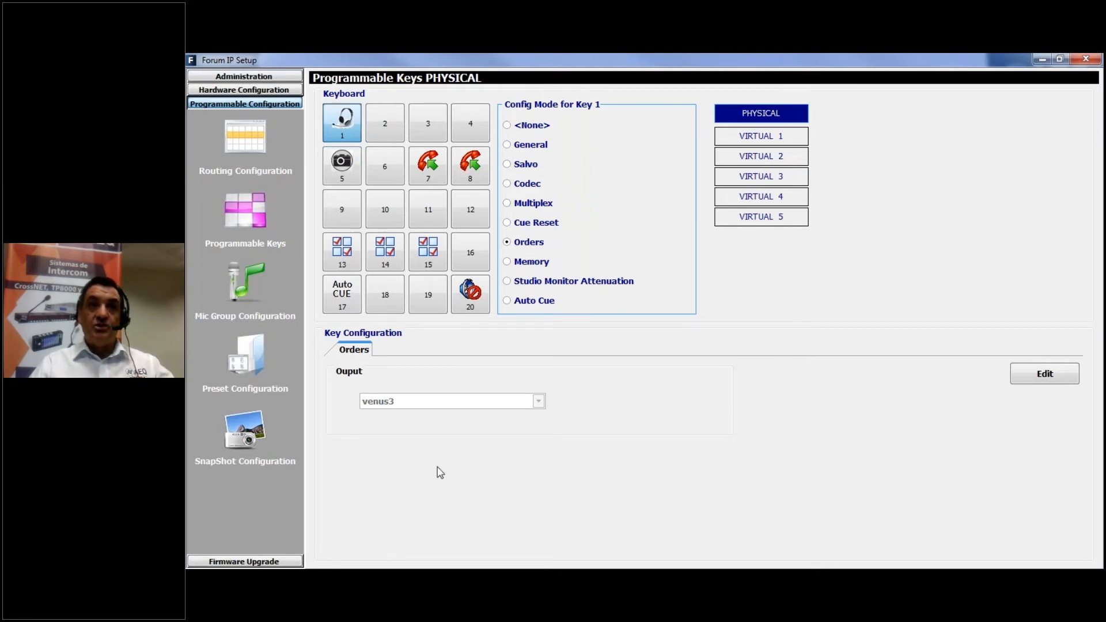
{"action": "left_click", "coordinate": [1049, 381]}
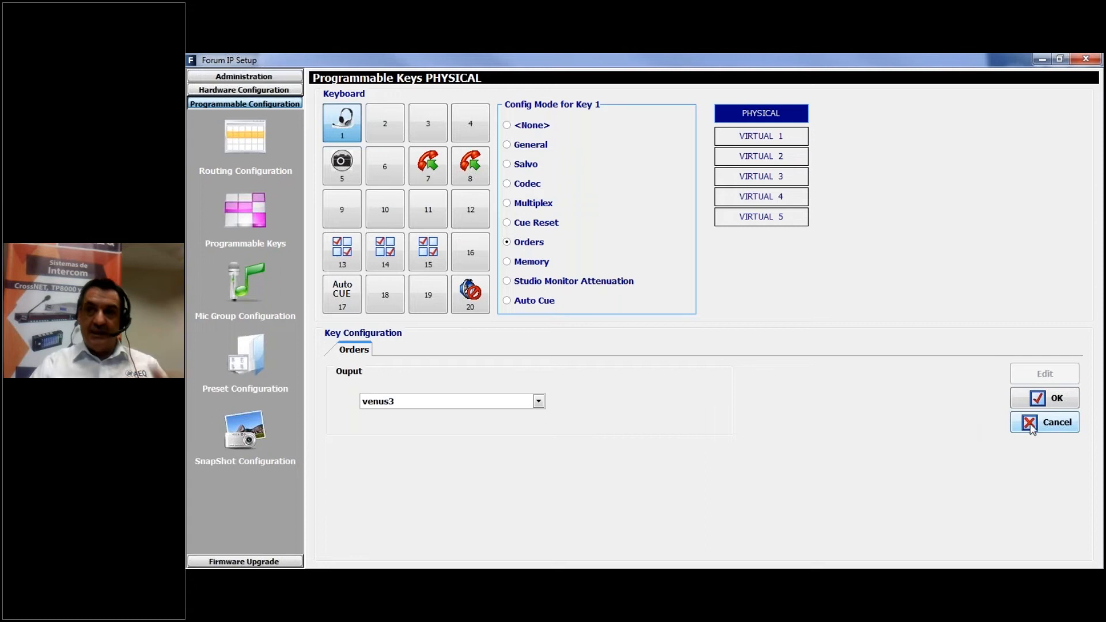
{"action": "left_click", "coordinate": [1050, 428]}
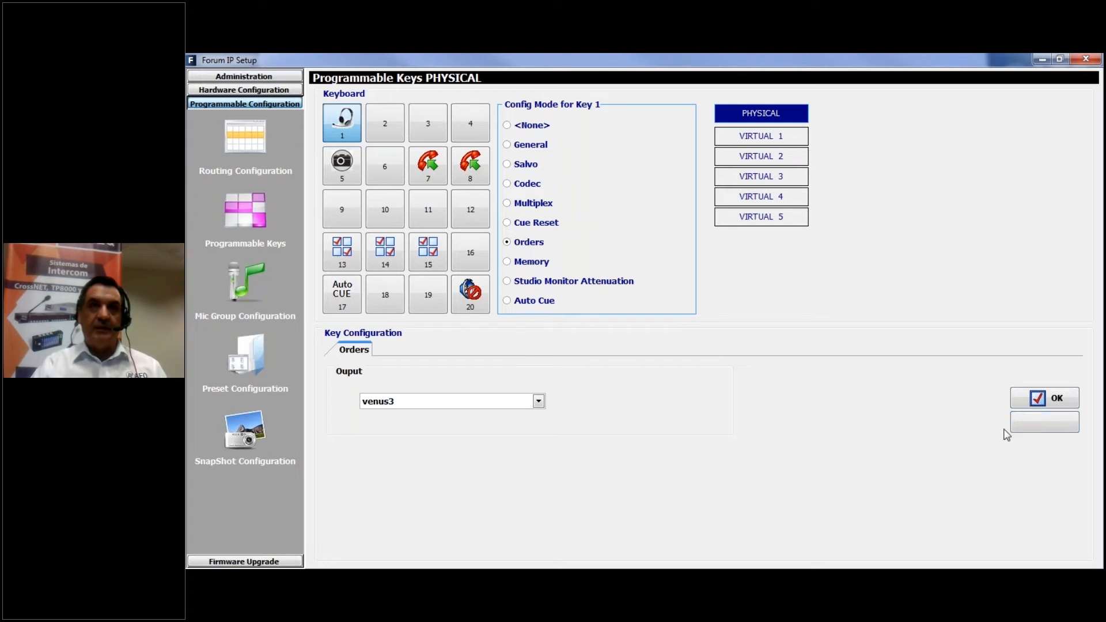
Try the Memory, Studio Monitor Attenuation and Auto Cue modes on physical key 1
{"action": "left_click", "coordinate": [508, 263]}
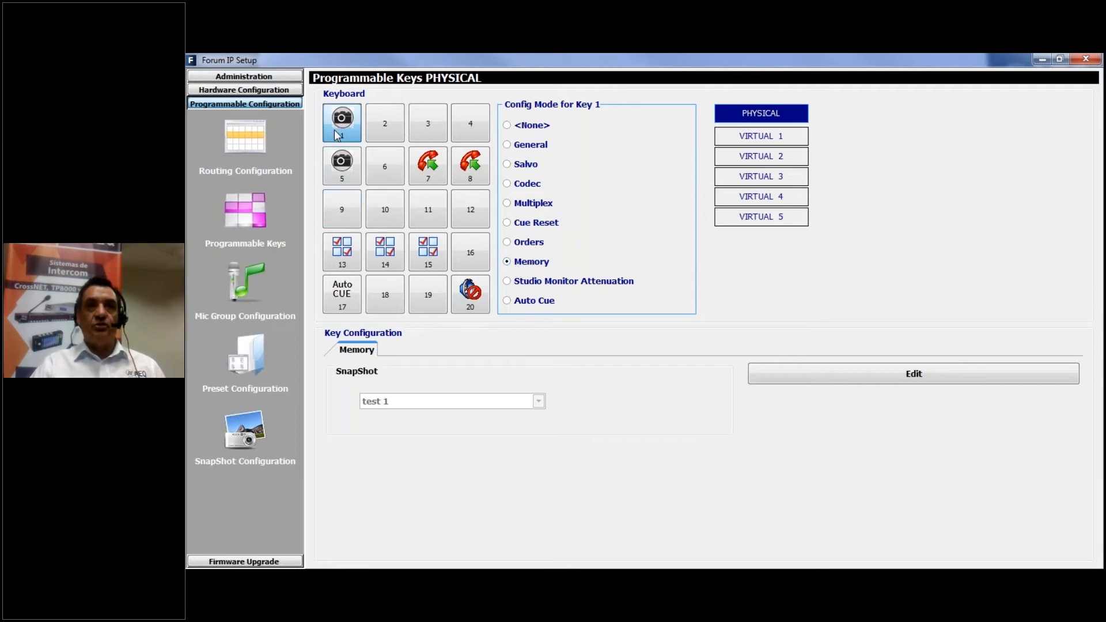
{"action": "left_click", "coordinate": [515, 282]}
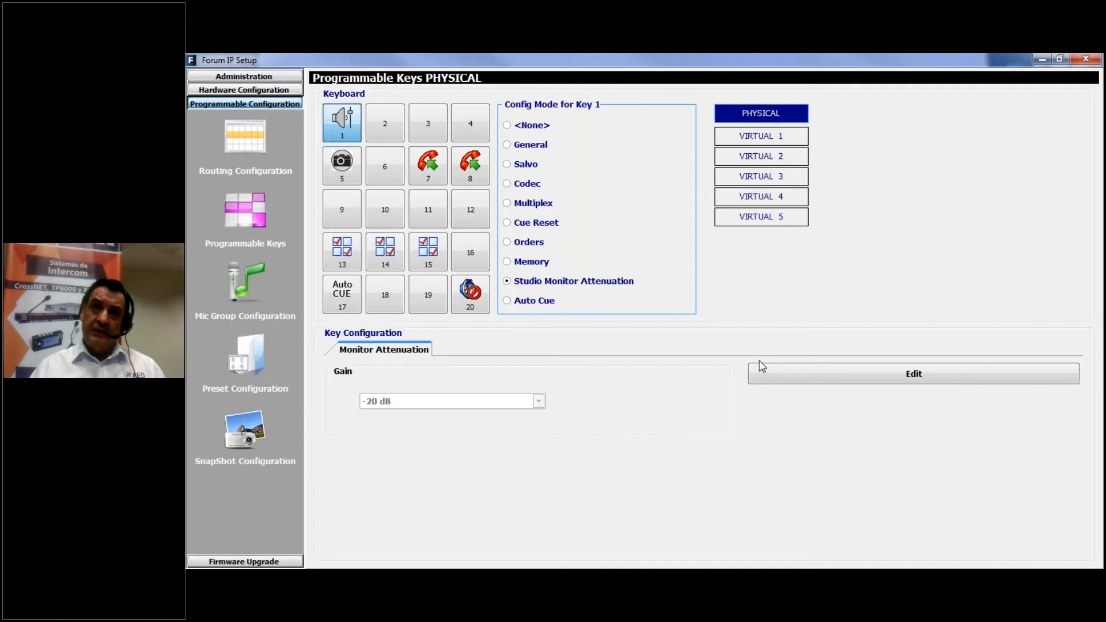
{"action": "left_click", "coordinate": [510, 302]}
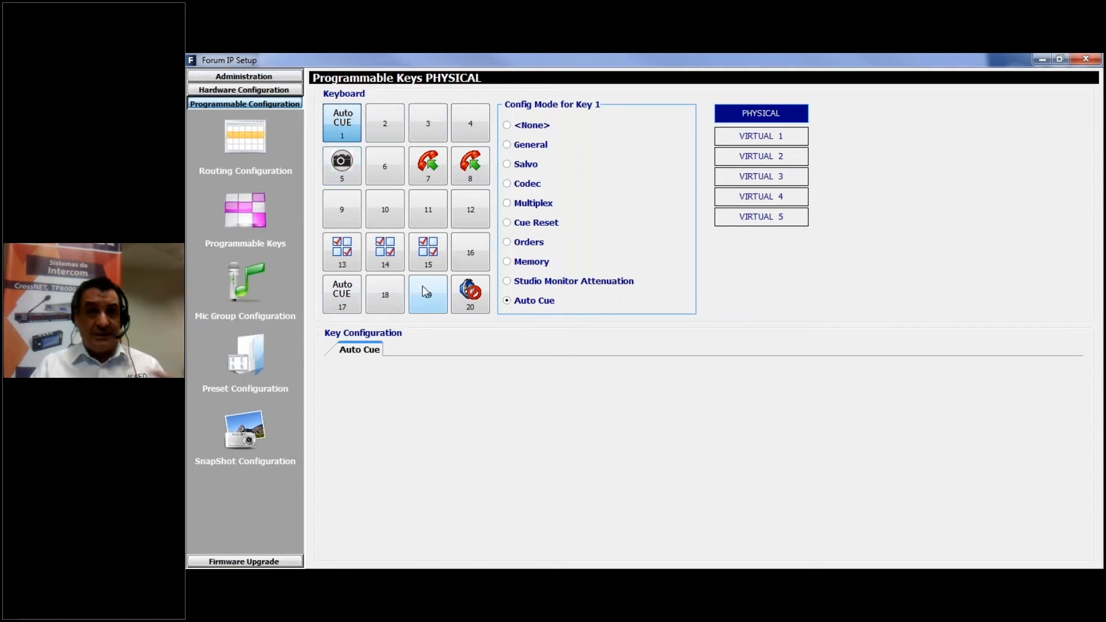
Review the virtual programmable key pages and their available modes, and return to the physical keys
{"action": "left_click", "coordinate": [755, 139]}
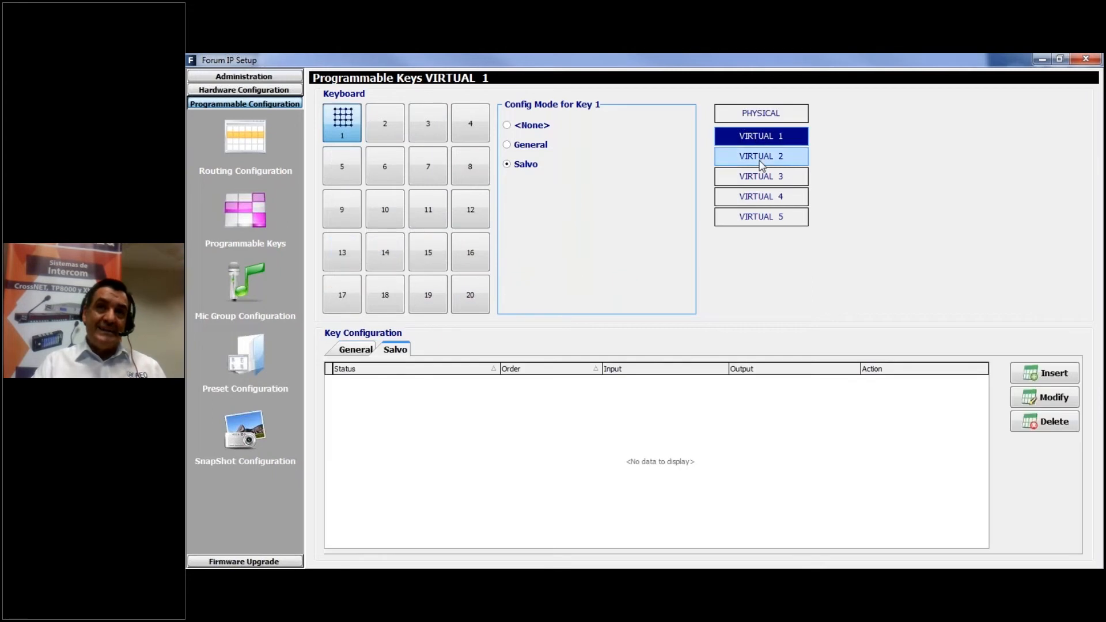
{"action": "left_click", "coordinate": [761, 164]}
{"action": "left_click", "coordinate": [760, 178]}
{"action": "key", "text": "Down"}
{"action": "key", "text": "Down"}
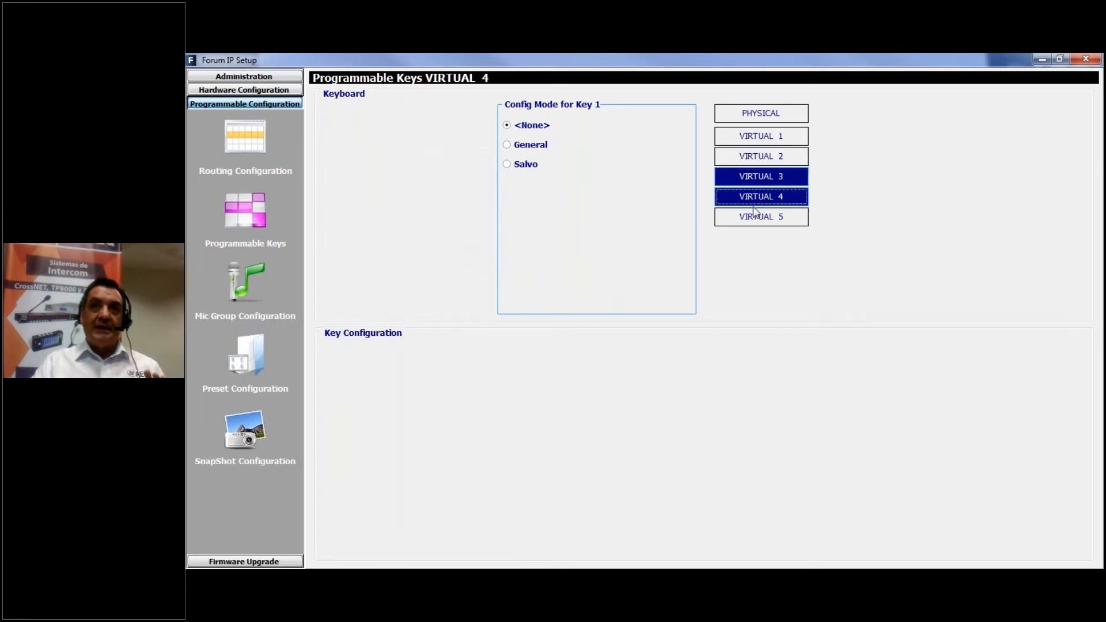
{"action": "left_click", "coordinate": [752, 138]}
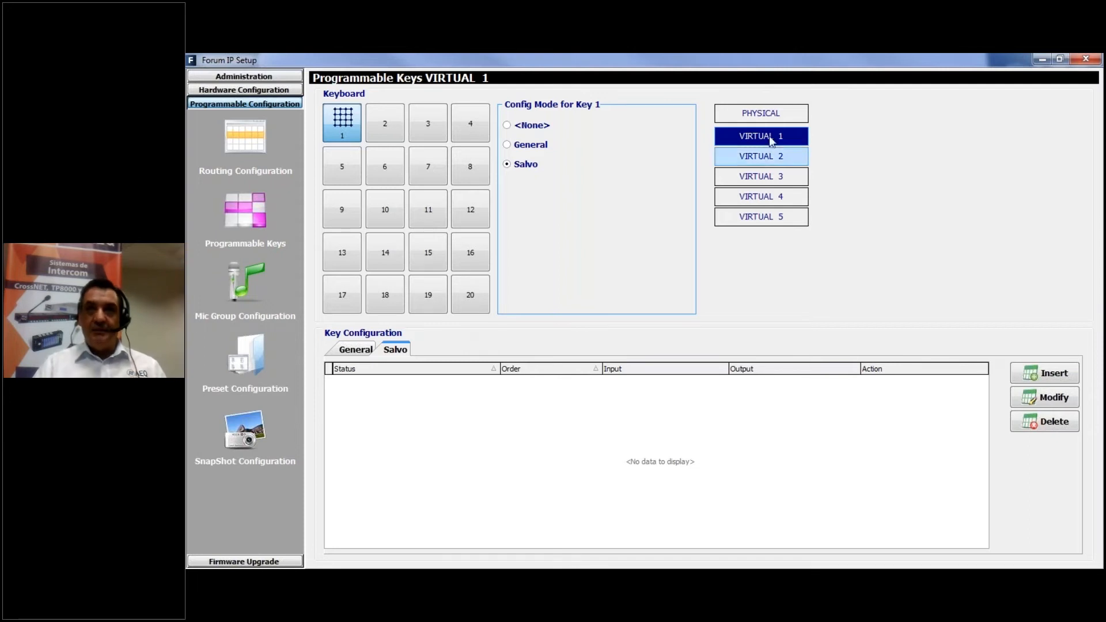
{"action": "left_click", "coordinate": [768, 113]}
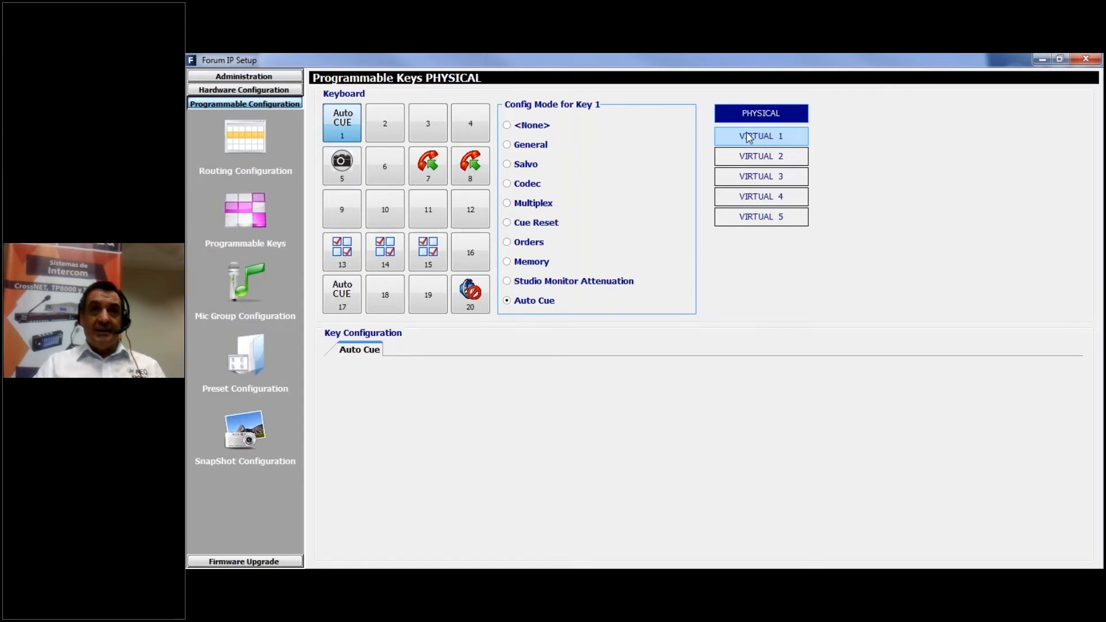
Set physical key 1 to Salvo mode and examine its general settings, comparing them with the VIRTUAL 2 key page
{"action": "left_click", "coordinate": [508, 166]}
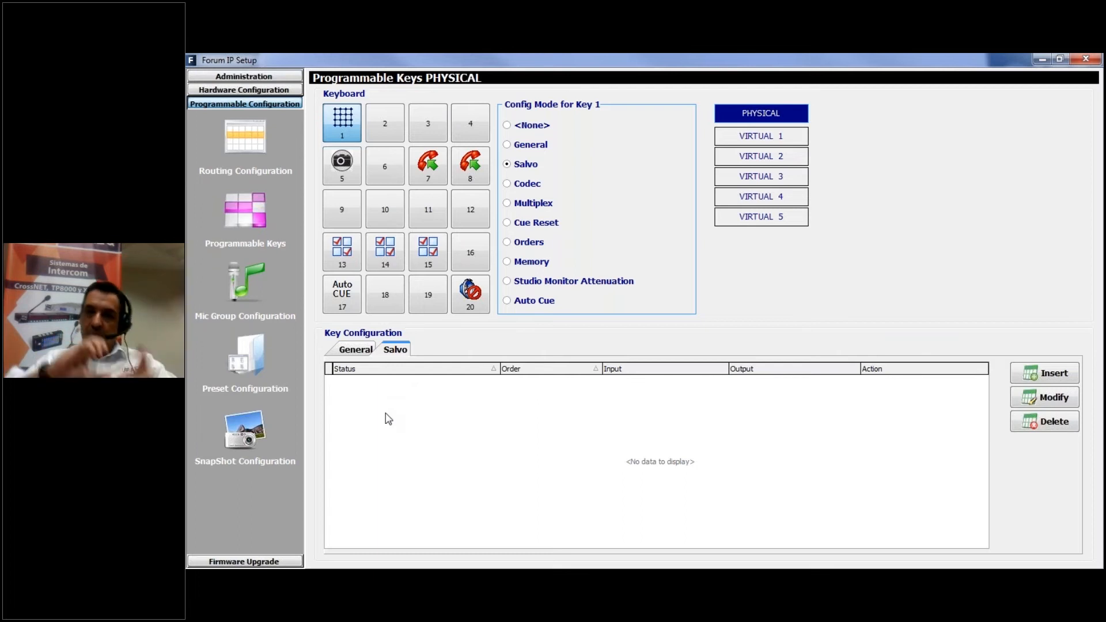
{"action": "left_click", "coordinate": [359, 351]}
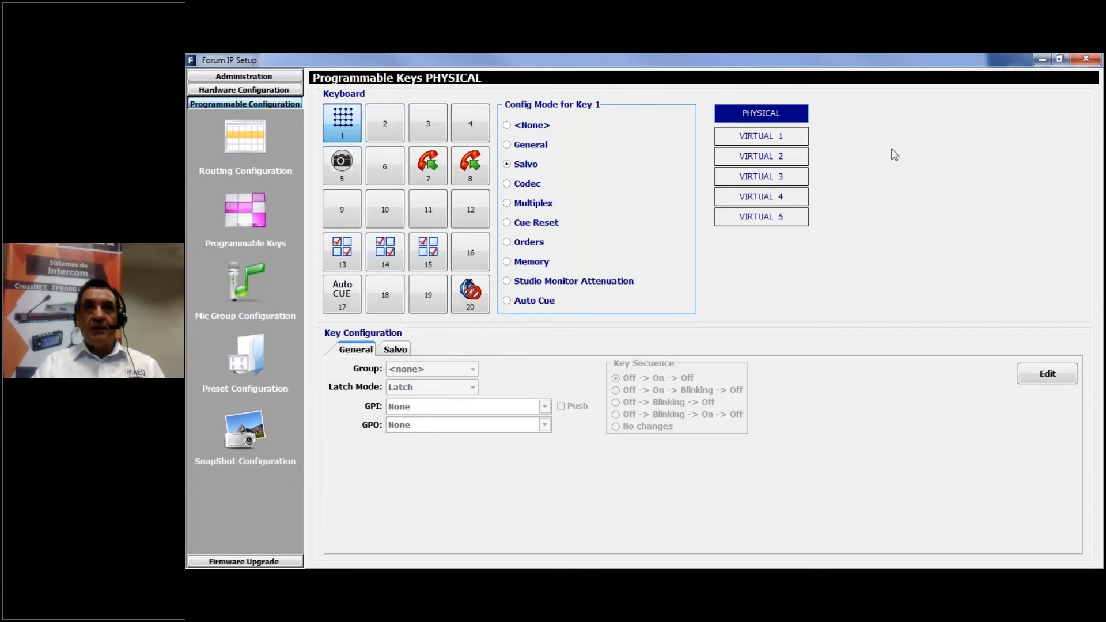
{"action": "left_click", "coordinate": [752, 146]}
{"action": "left_click", "coordinate": [759, 156]}
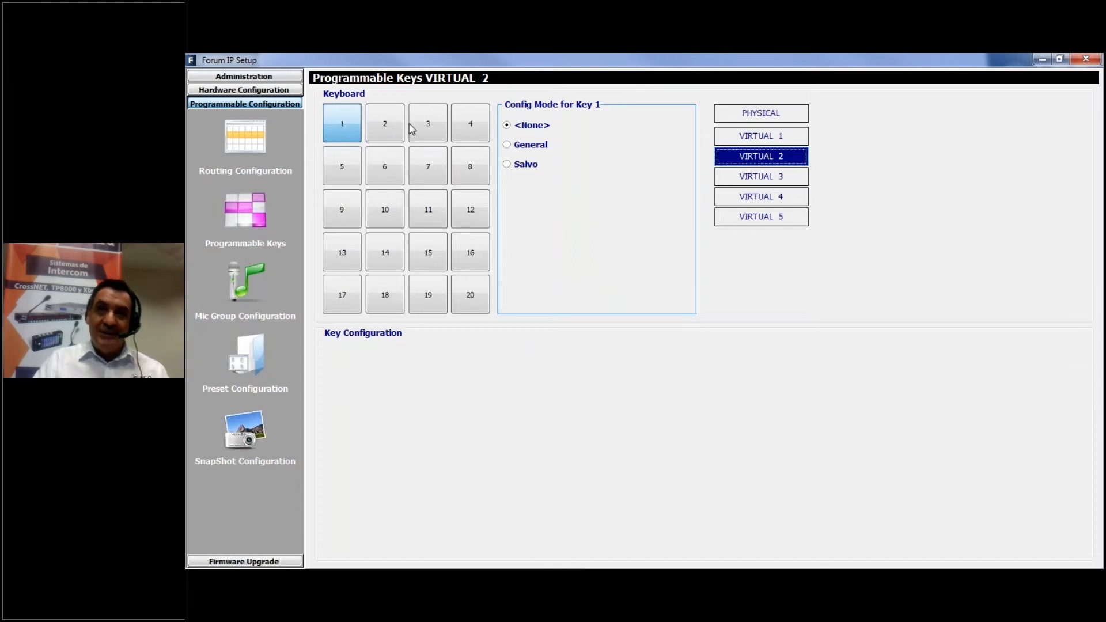
{"action": "left_click", "coordinate": [750, 118]}
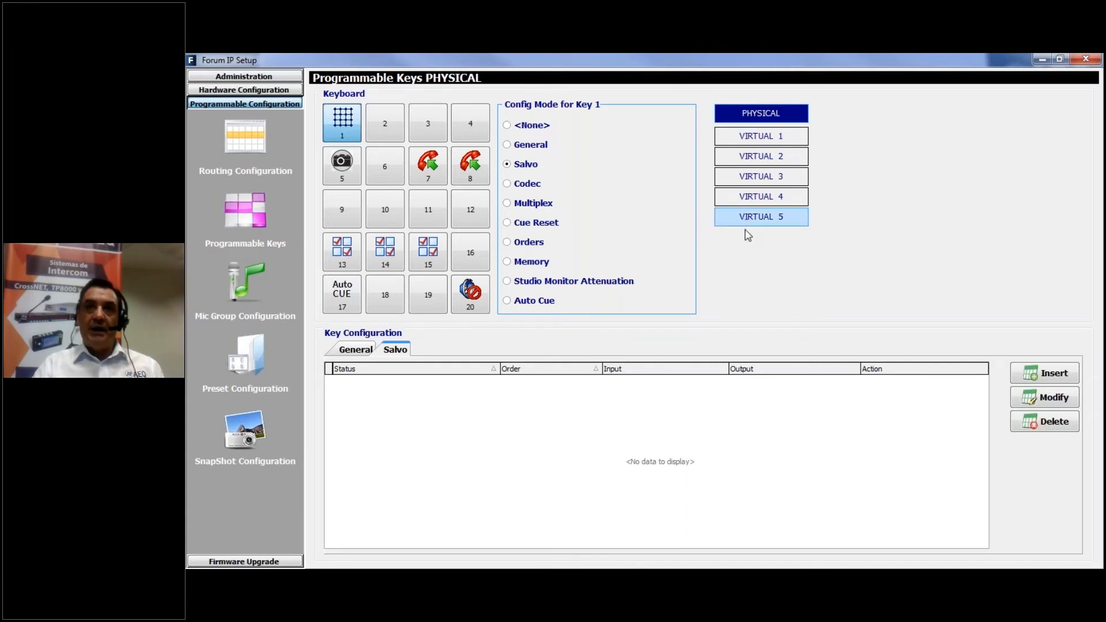
Open the configuration of the test 1 snapshot and reposition its window
{"action": "left_click", "coordinate": [243, 427]}
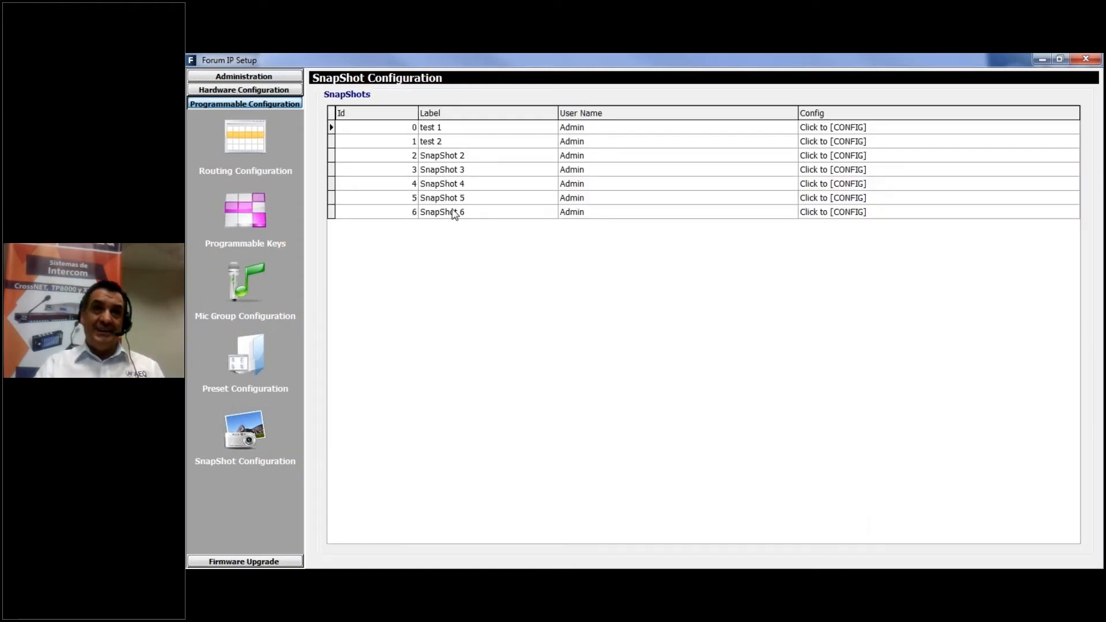
{"action": "left_click", "coordinate": [437, 128]}
{"action": "left_click", "coordinate": [437, 128]}
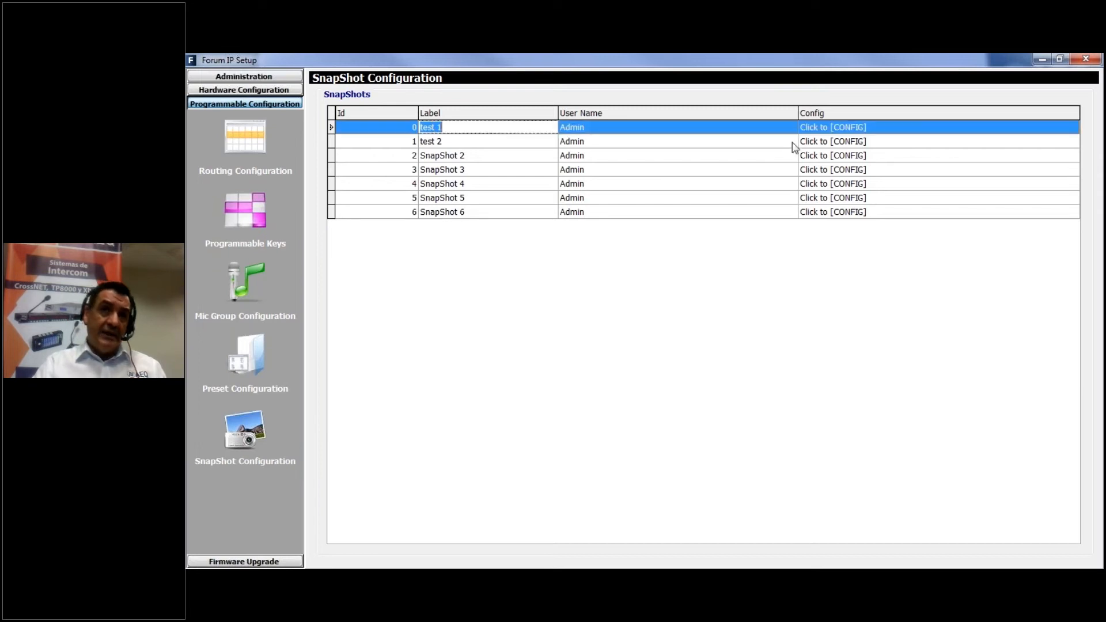
{"action": "left_click", "coordinate": [861, 126]}
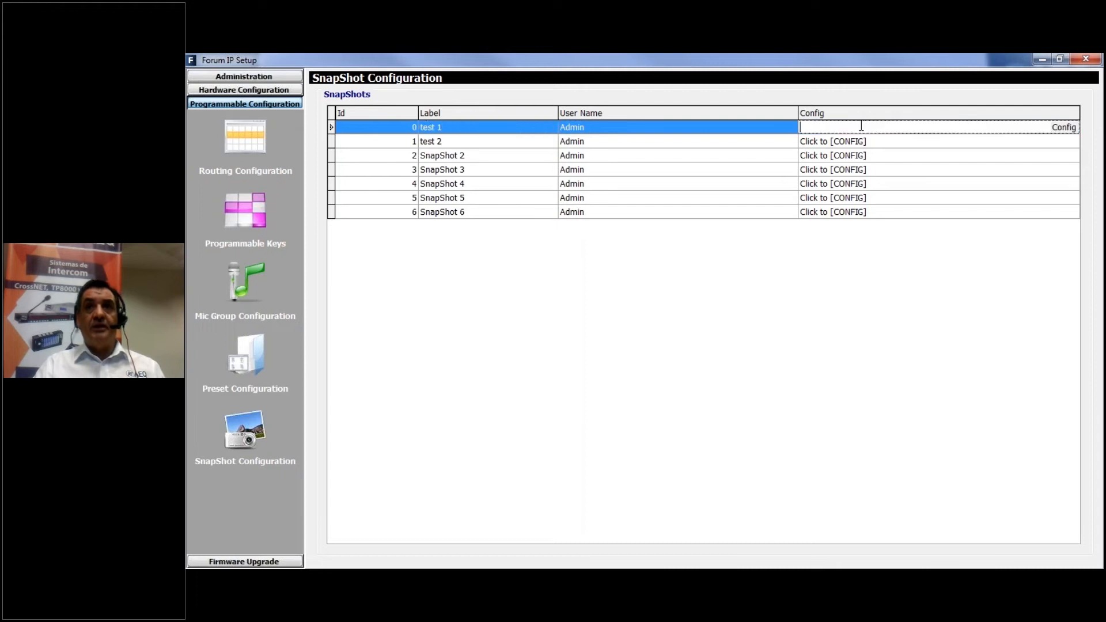
{"action": "left_click", "coordinate": [1067, 133]}
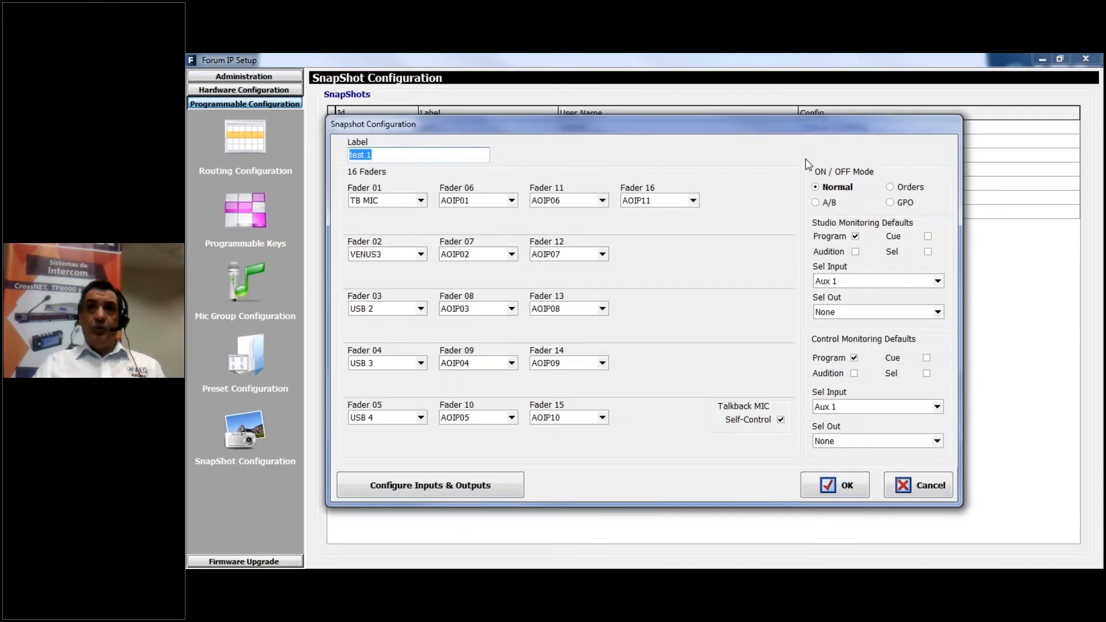
{"action": "left_click_drag", "start_coordinate": [728, 122], "coordinate": [772, 150]}
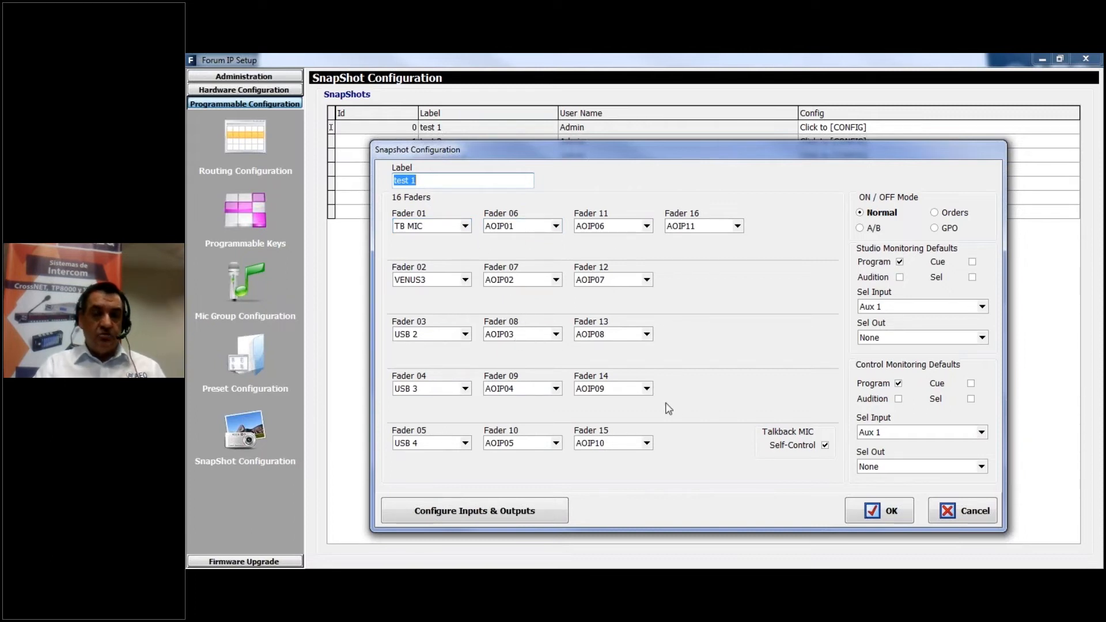
Switch the test 1 snapshot's ON/OFF mode to Orders and look through the orders outputs for Fader 01, leaving None
{"action": "left_click", "coordinate": [934, 212]}
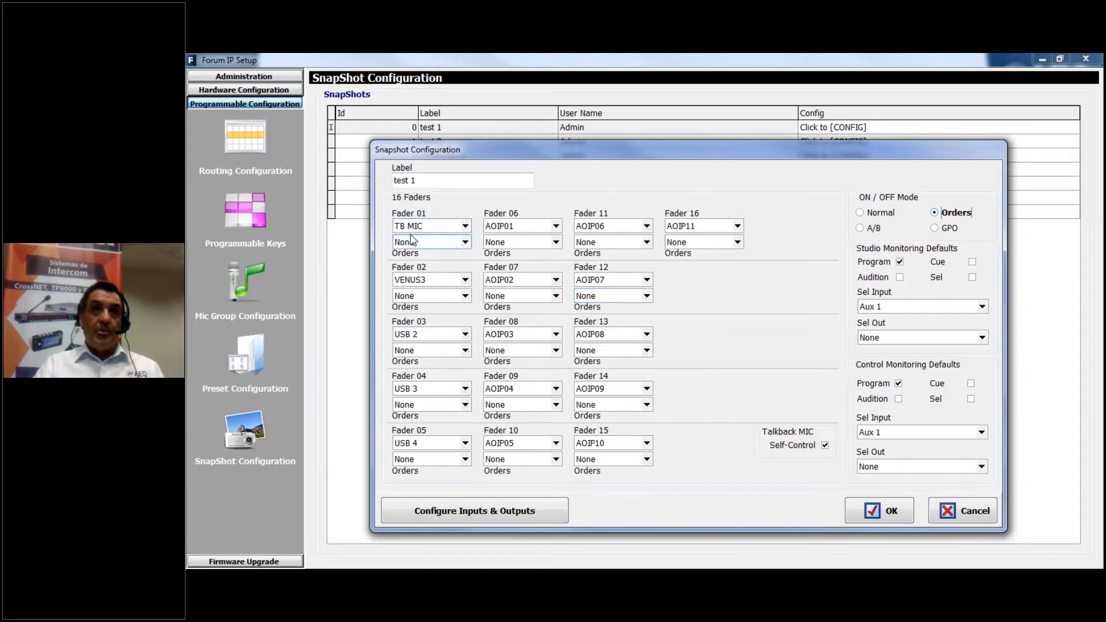
{"action": "left_click", "coordinate": [465, 243]}
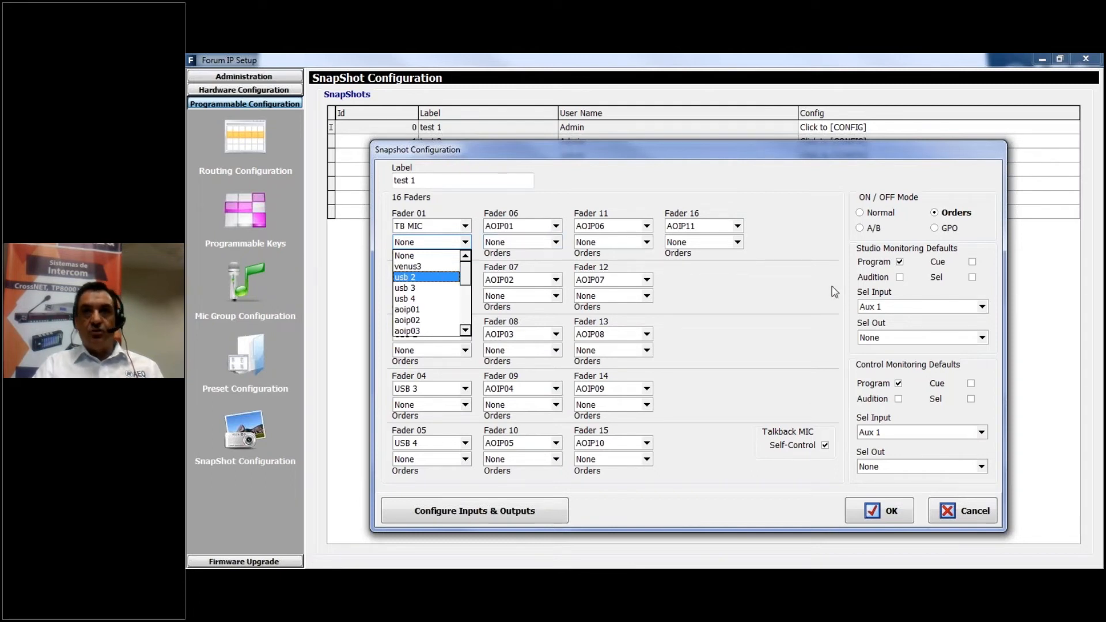
{"action": "left_click", "coordinate": [734, 194]}
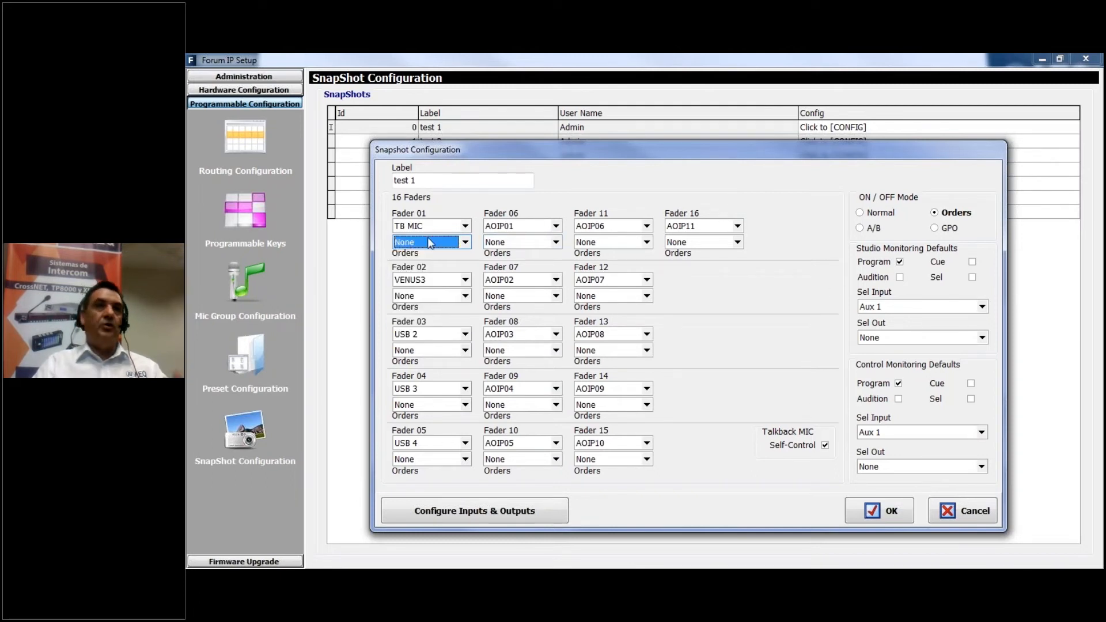
{"action": "left_click", "coordinate": [466, 242]}
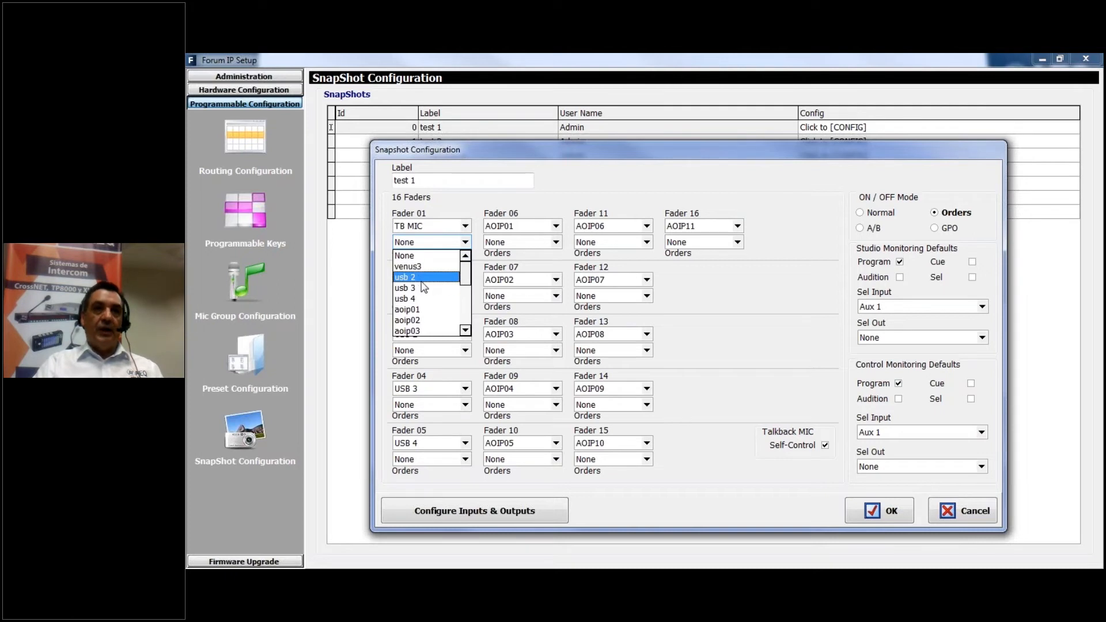
{"action": "left_click", "coordinate": [444, 241]}
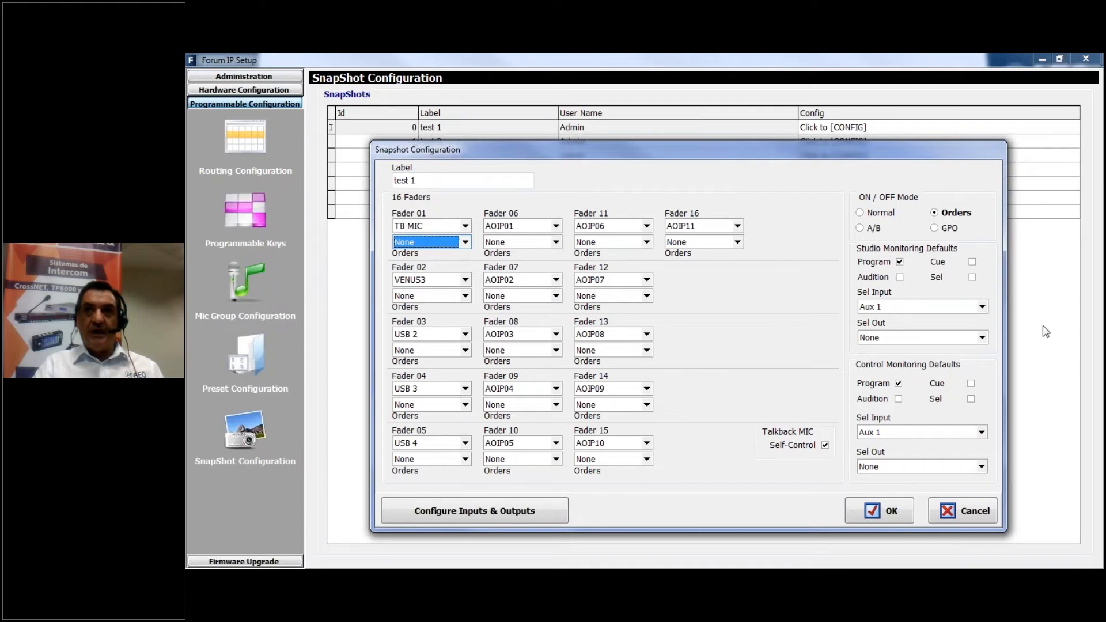
Set the snapshot's ON/OFF mode to A/B and try to assign VENUS3 as the B input of Fader 01
{"action": "left_click", "coordinate": [869, 230]}
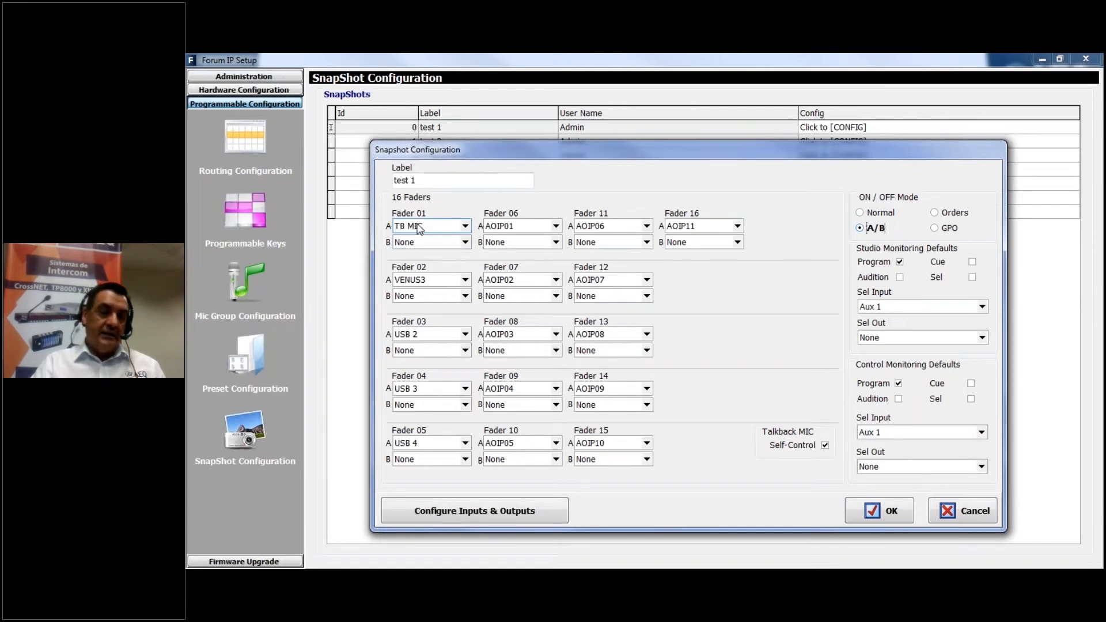
{"action": "left_click", "coordinate": [465, 243]}
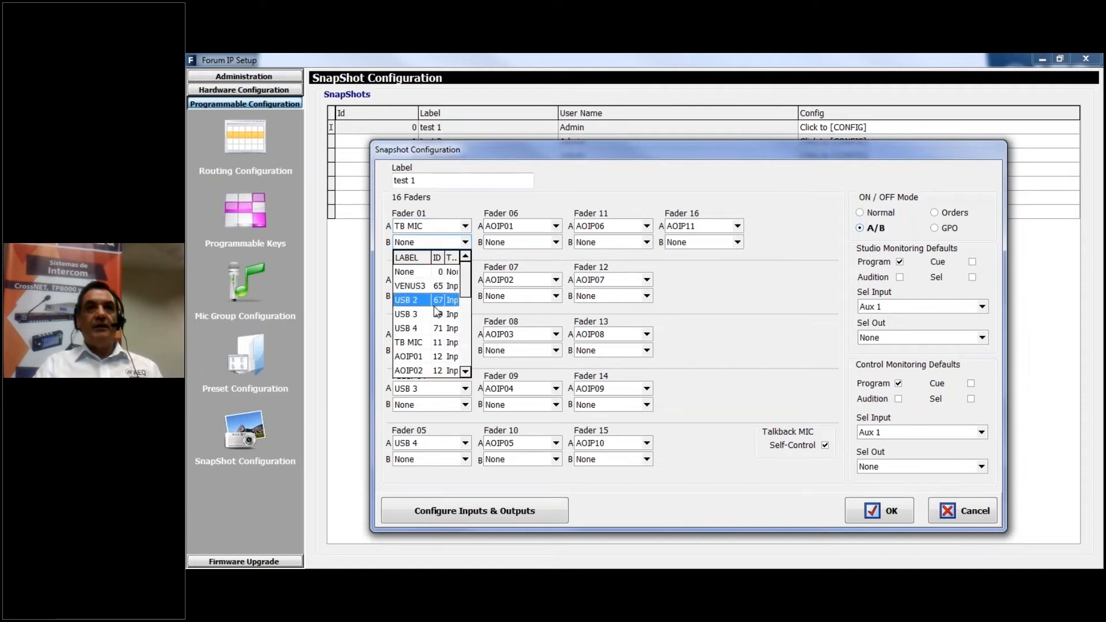
{"action": "left_click", "coordinate": [420, 287]}
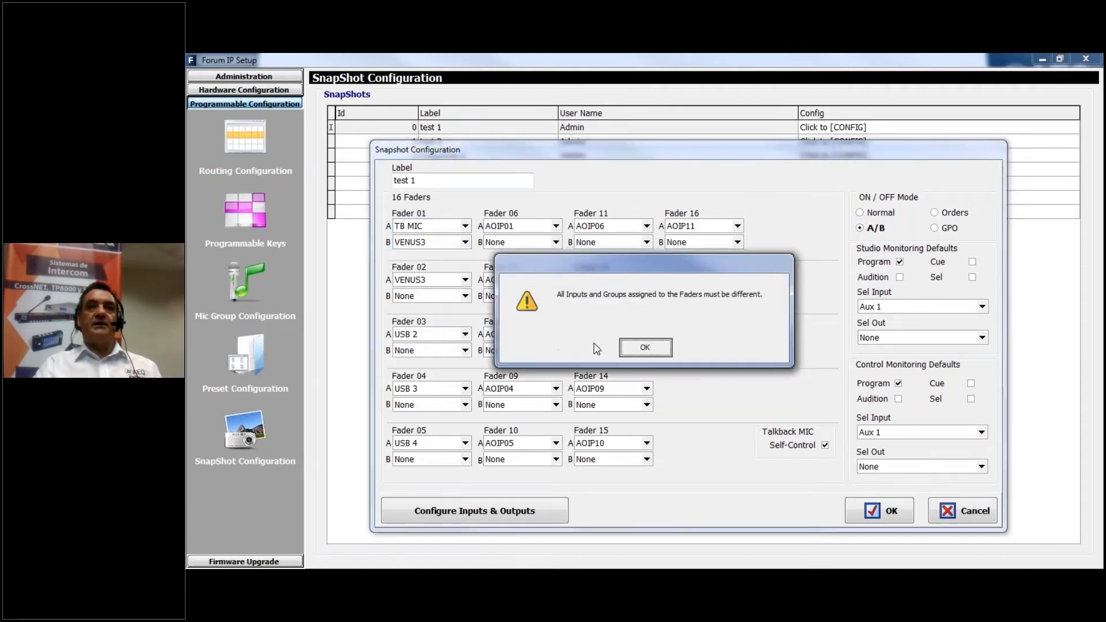
{"action": "left_click", "coordinate": [645, 348]}
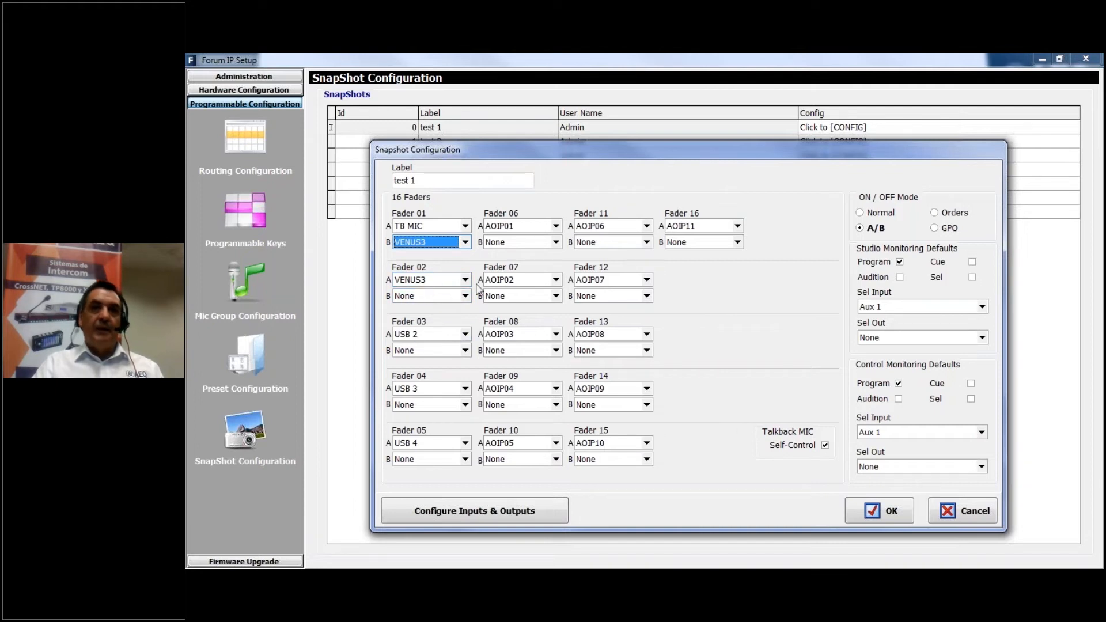
Assign AOIP16 as the B input of Fader 01 in the test 1 snapshot
{"action": "left_click", "coordinate": [465, 243]}
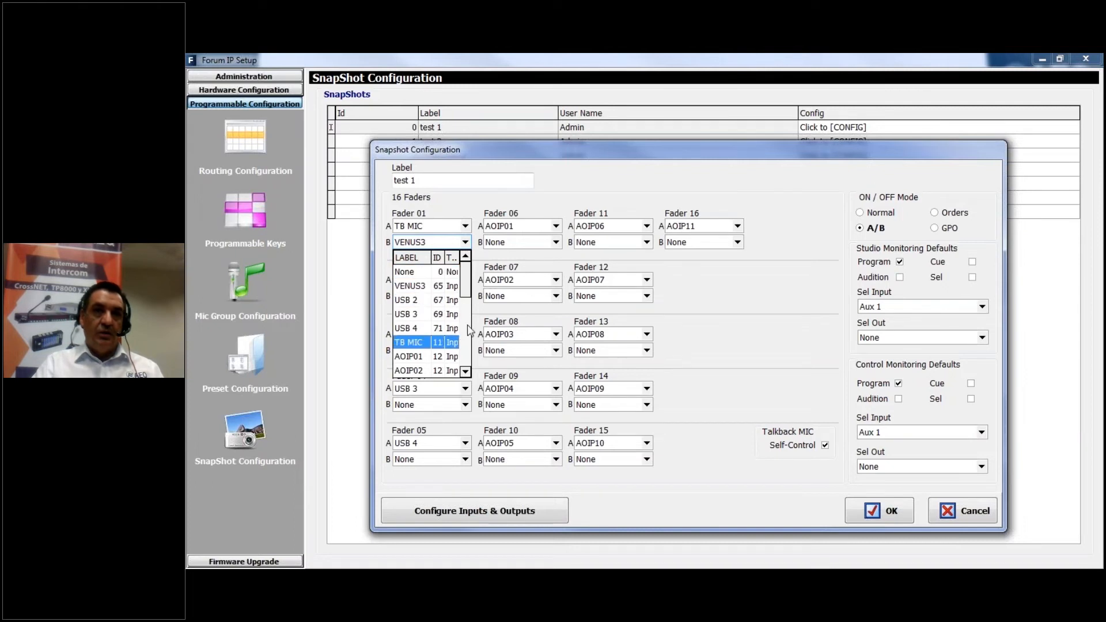
{"action": "left_click_drag", "start_coordinate": [464, 292], "coordinate": [459, 365]}
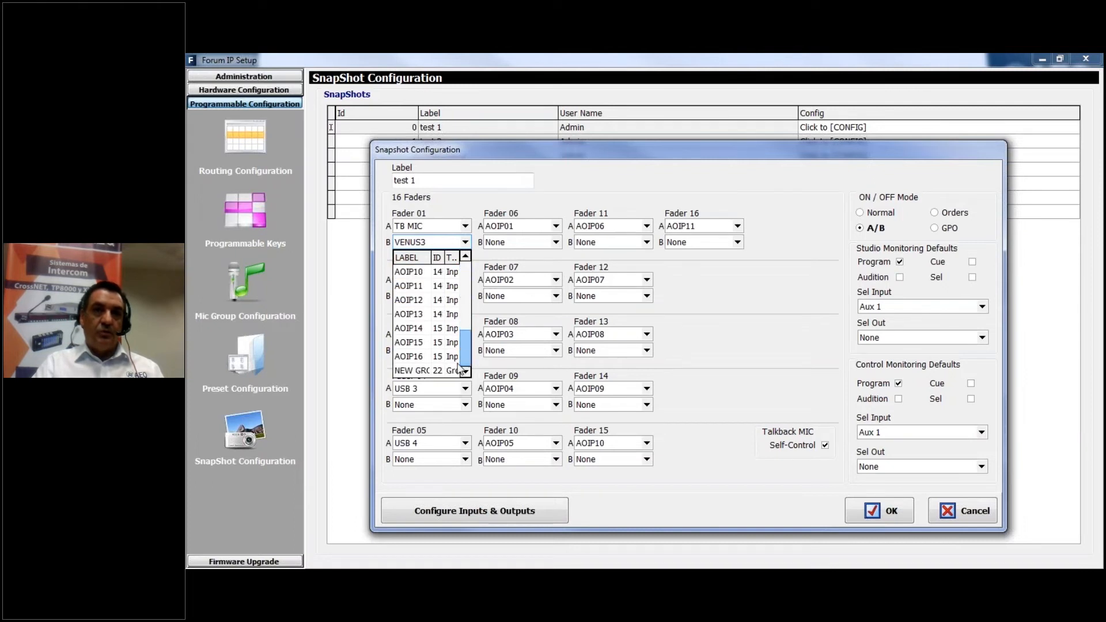
{"action": "left_click", "coordinate": [414, 356]}
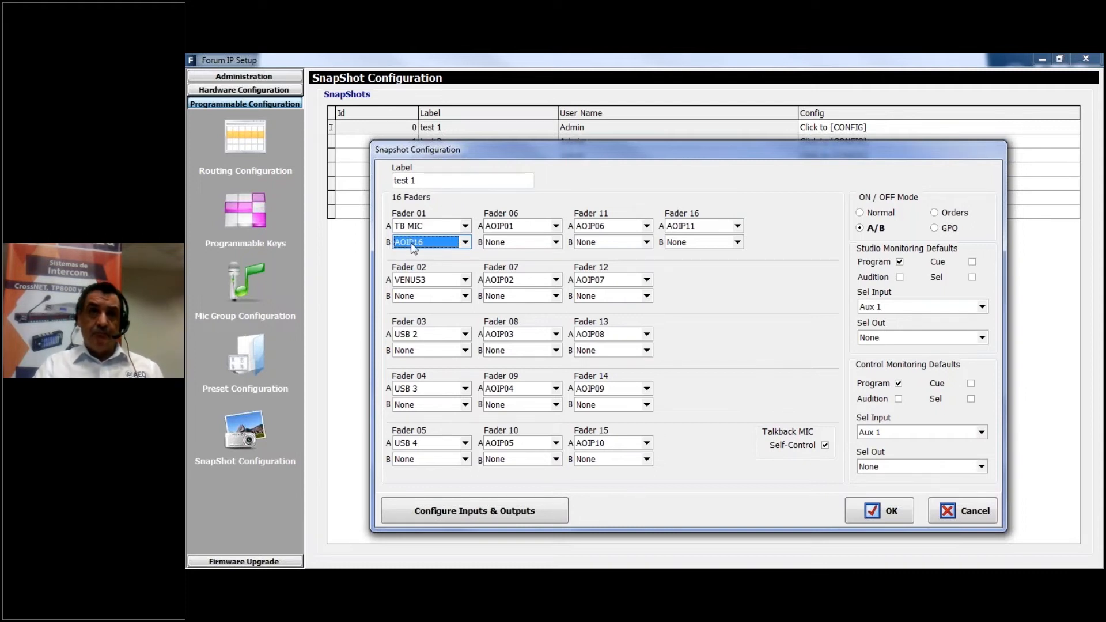
Try to switch the test 1 snapshot's ON/OFF mode to GPO and reposition its configuration window
{"action": "left_click", "coordinate": [934, 228]}
{"action": "left_click", "coordinate": [709, 348]}
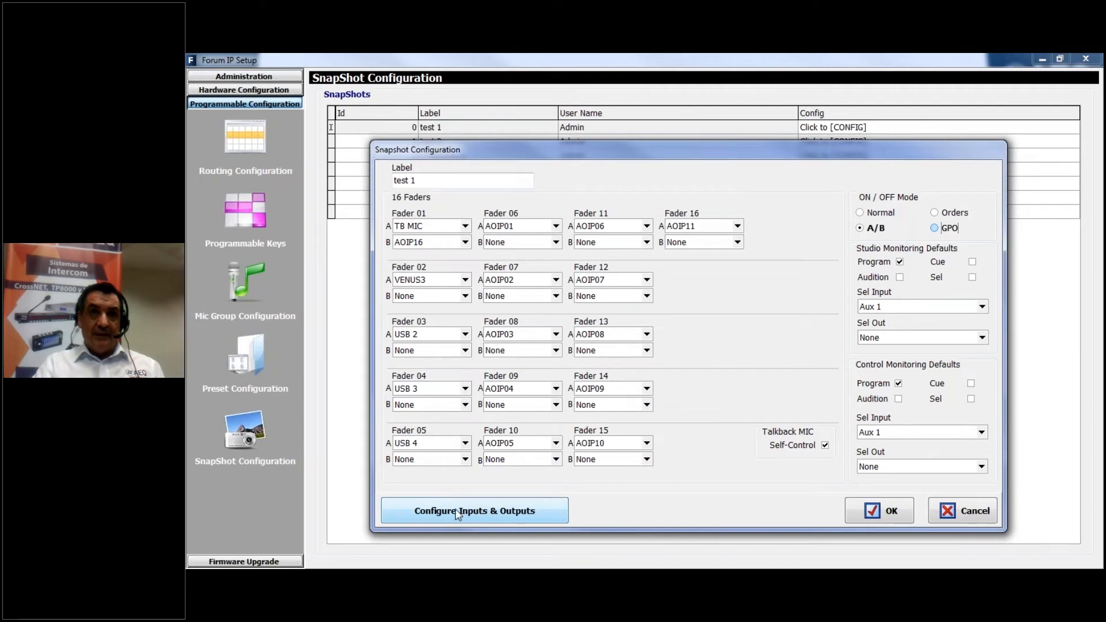
{"action": "left_click_drag", "start_coordinate": [597, 144], "coordinate": [581, 155]}
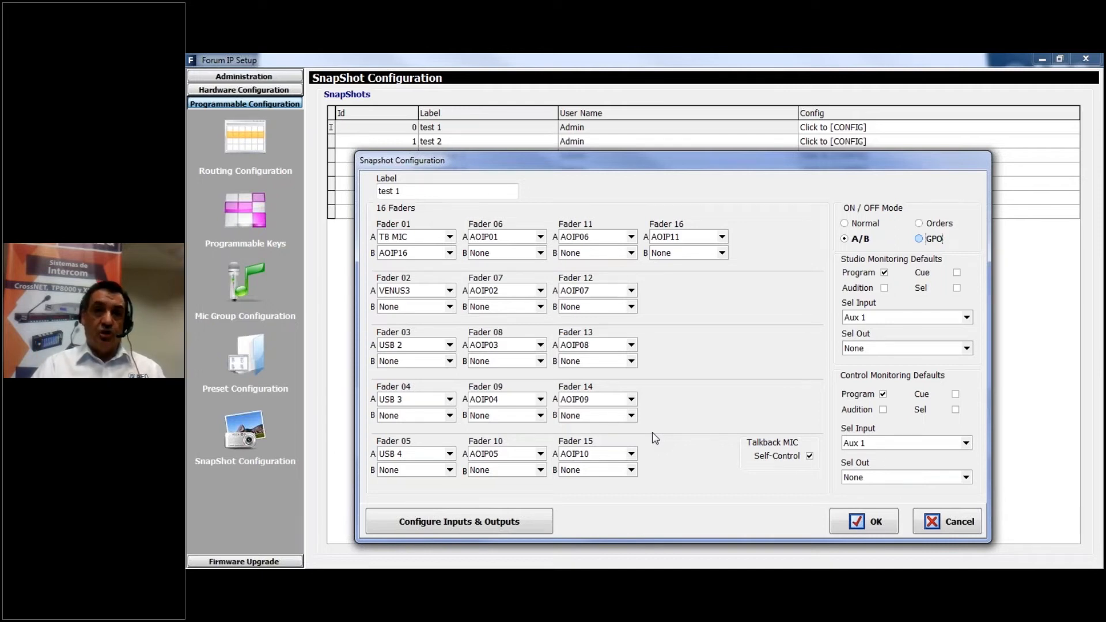
Route the snapshot's VENUS3 input to Program and Audition, and activate its ON Button and Compressor/Limiter
{"action": "left_click", "coordinate": [444, 525]}
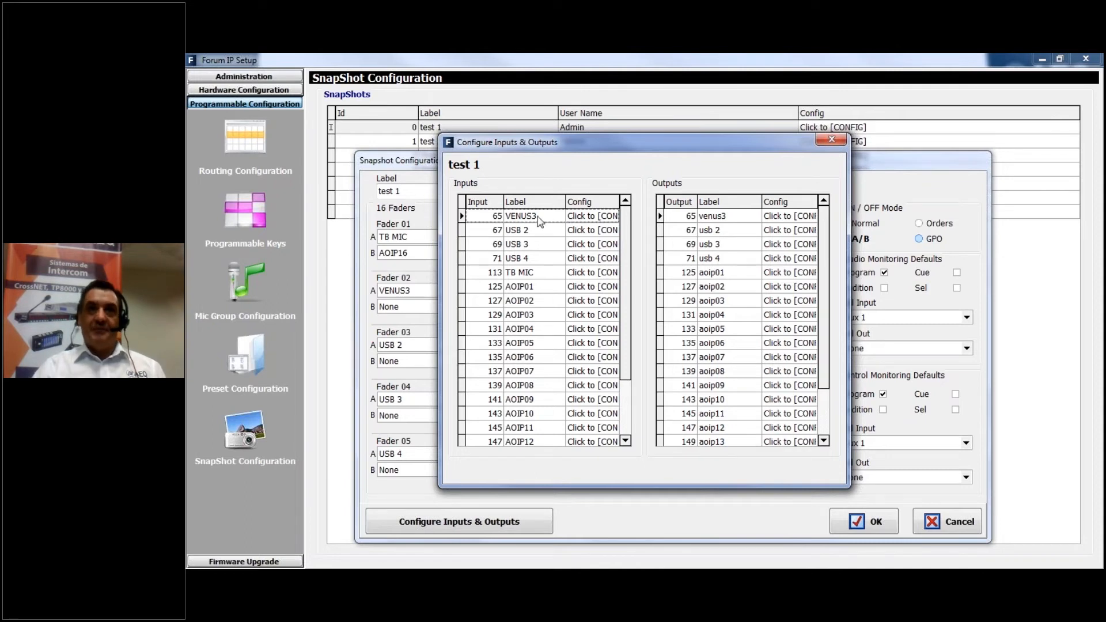
{"action": "left_click", "coordinate": [608, 217]}
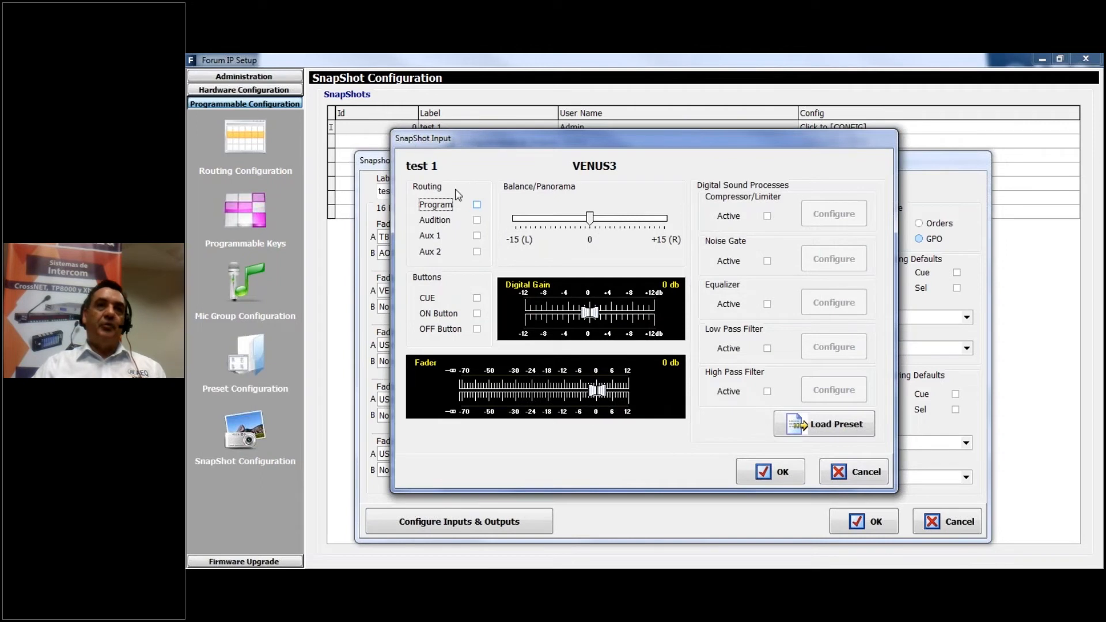
{"action": "left_click", "coordinate": [477, 205]}
{"action": "left_click", "coordinate": [476, 220]}
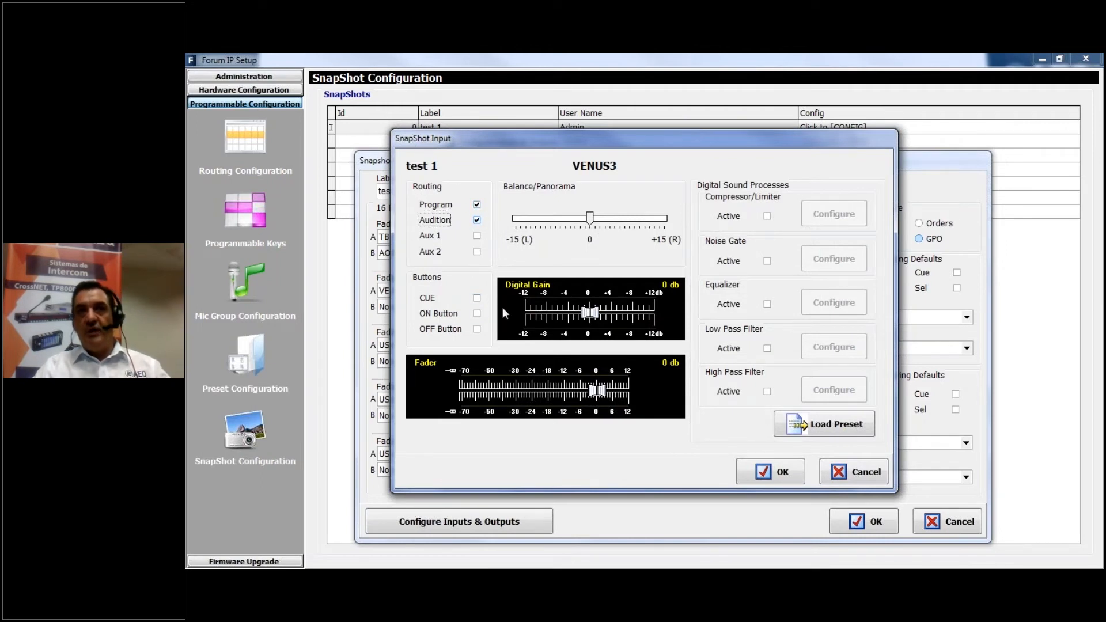
{"action": "left_click", "coordinate": [476, 315]}
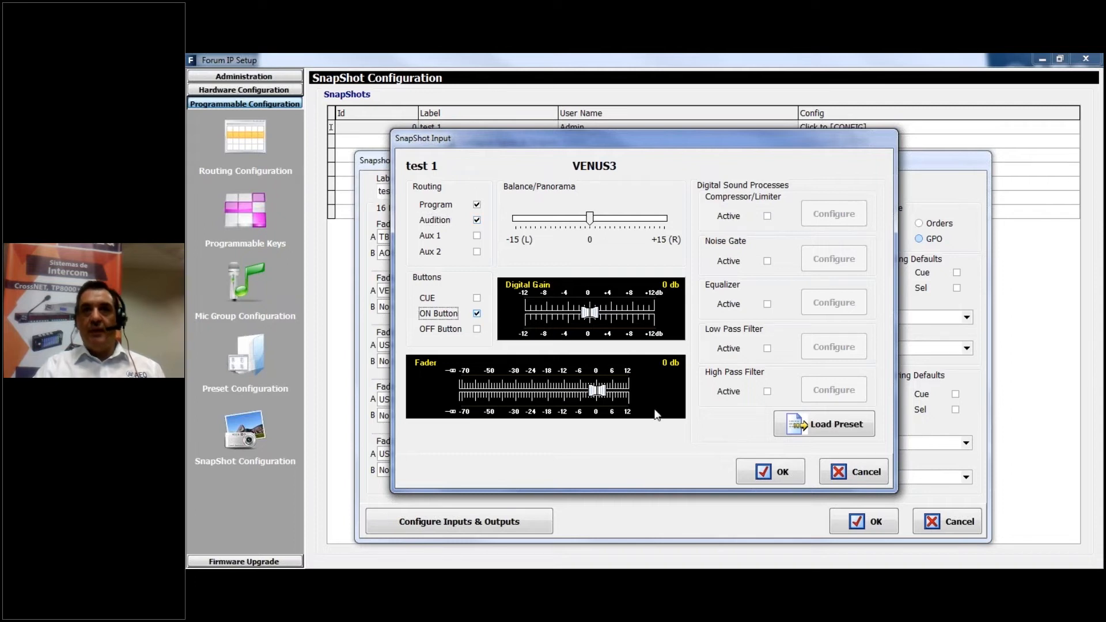
{"action": "left_click", "coordinate": [767, 216]}
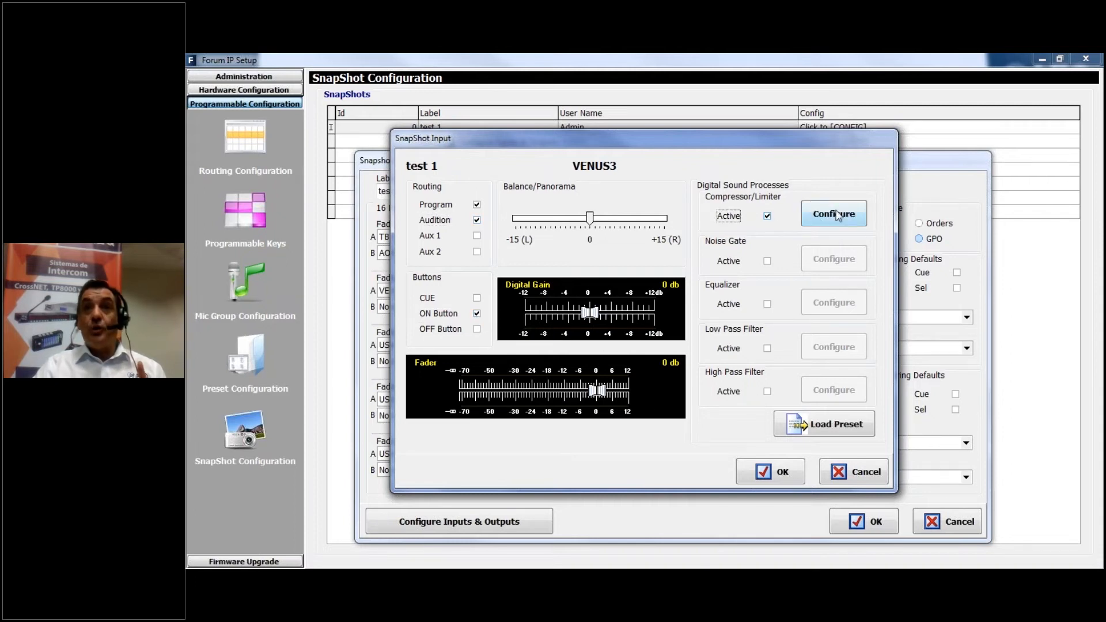
Try a compressor threshold of 10 dB, attack time of 45.0 ms and release time of 100 ms for VENUS3, and cancel the changes
{"action": "left_click", "coordinate": [830, 218]}
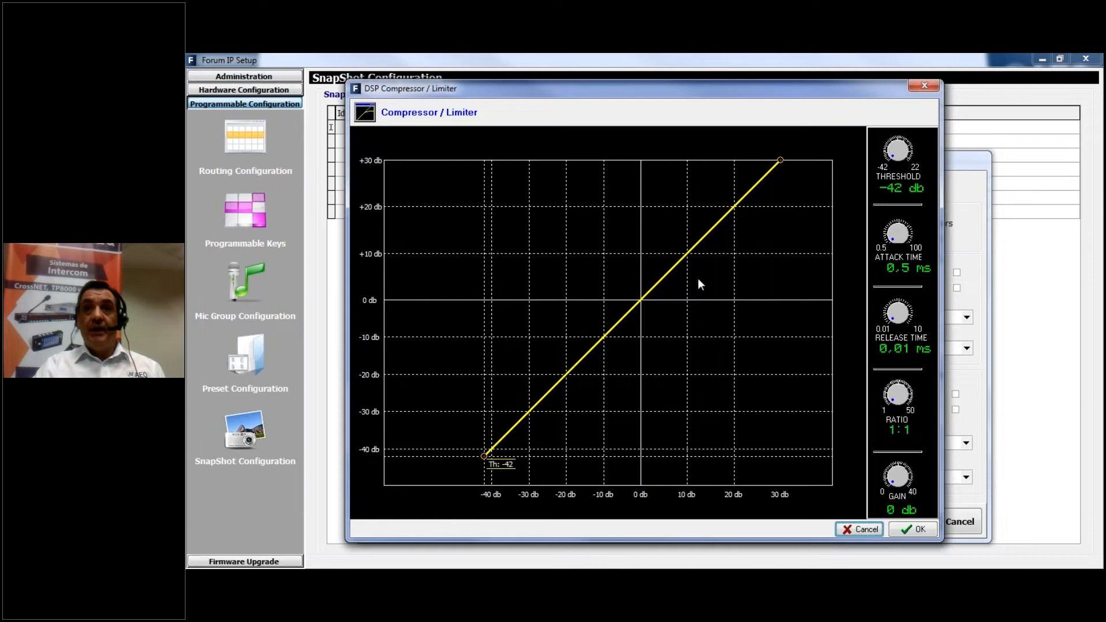
{"action": "left_click", "coordinate": [908, 150]}
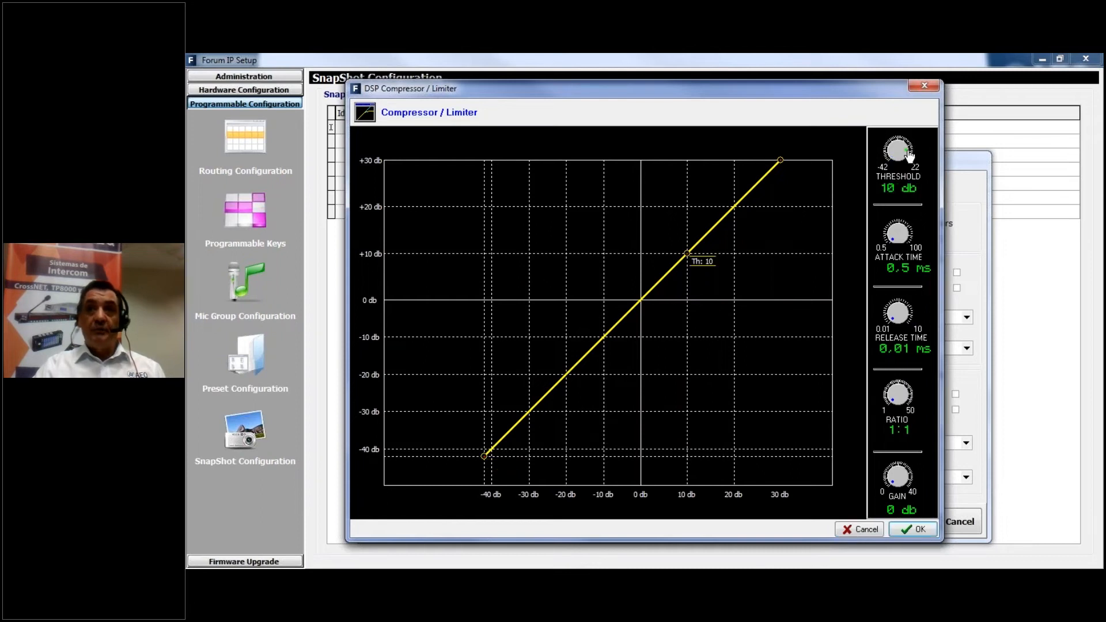
{"action": "left_click", "coordinate": [905, 232]}
{"action": "left_click", "coordinate": [893, 314]}
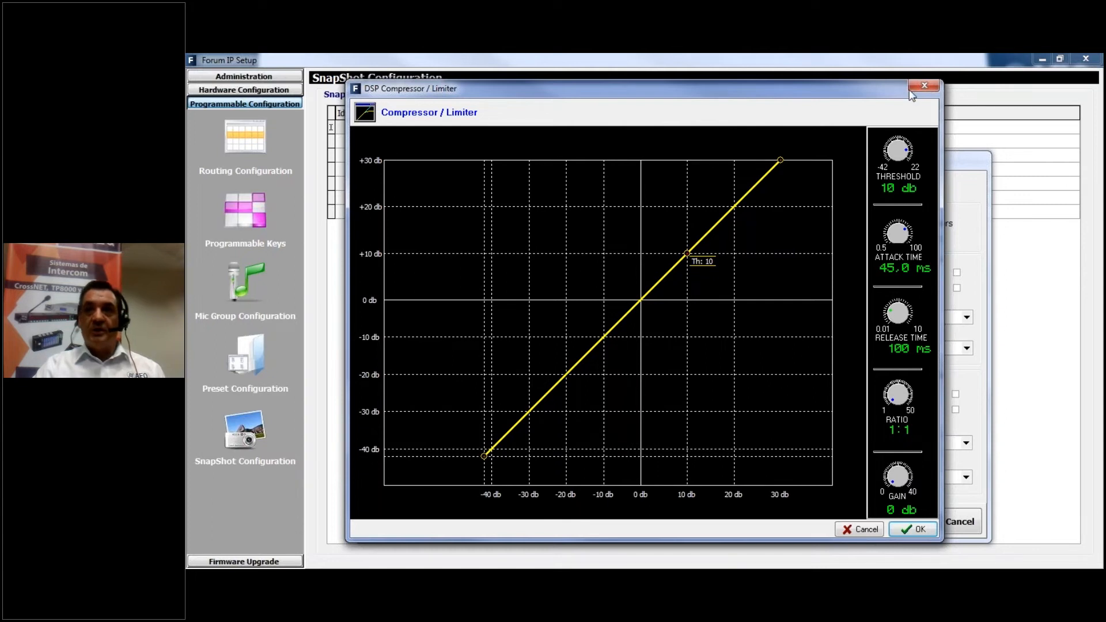
{"action": "left_click", "coordinate": [862, 530]}
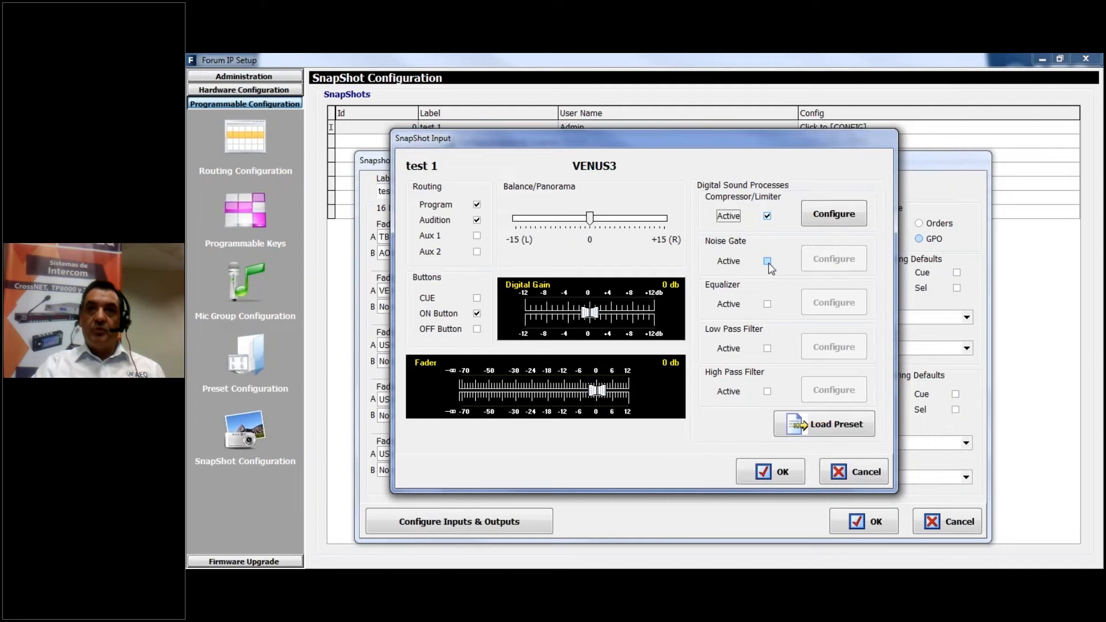
Activate the Noise Gate and the Equalizer for the VENUS3 input
{"action": "left_click", "coordinate": [768, 262]}
{"action": "left_click", "coordinate": [768, 304]}
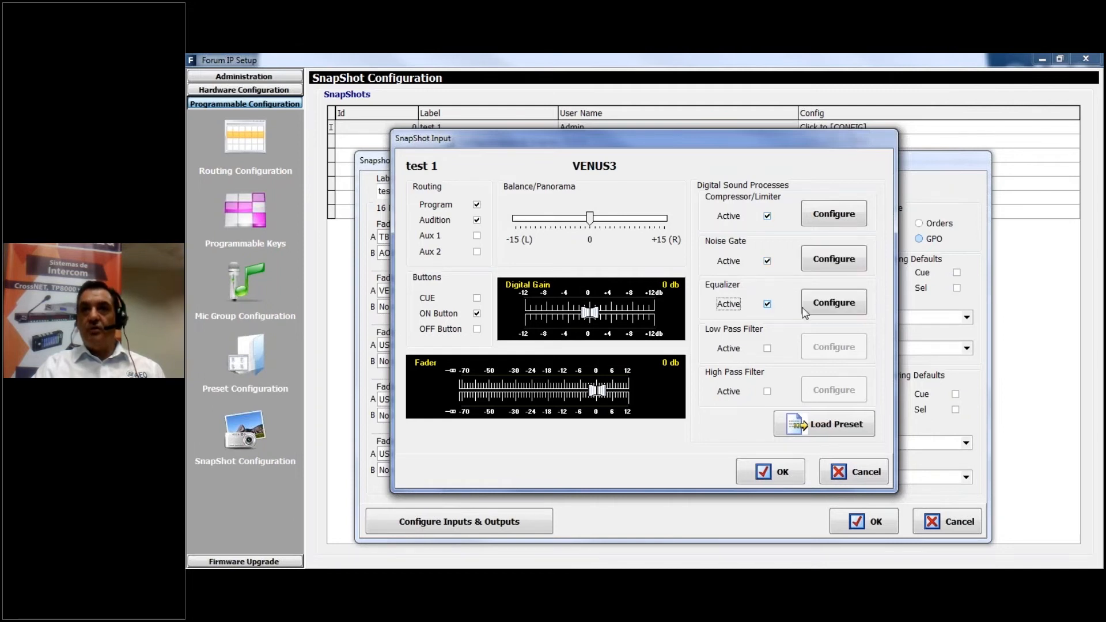
Try a low-band equalizer boost of 8.5 dB at 200 Hz with a Q of 20.0, and close the equalizer without accepting it
{"action": "left_click", "coordinate": [834, 303]}
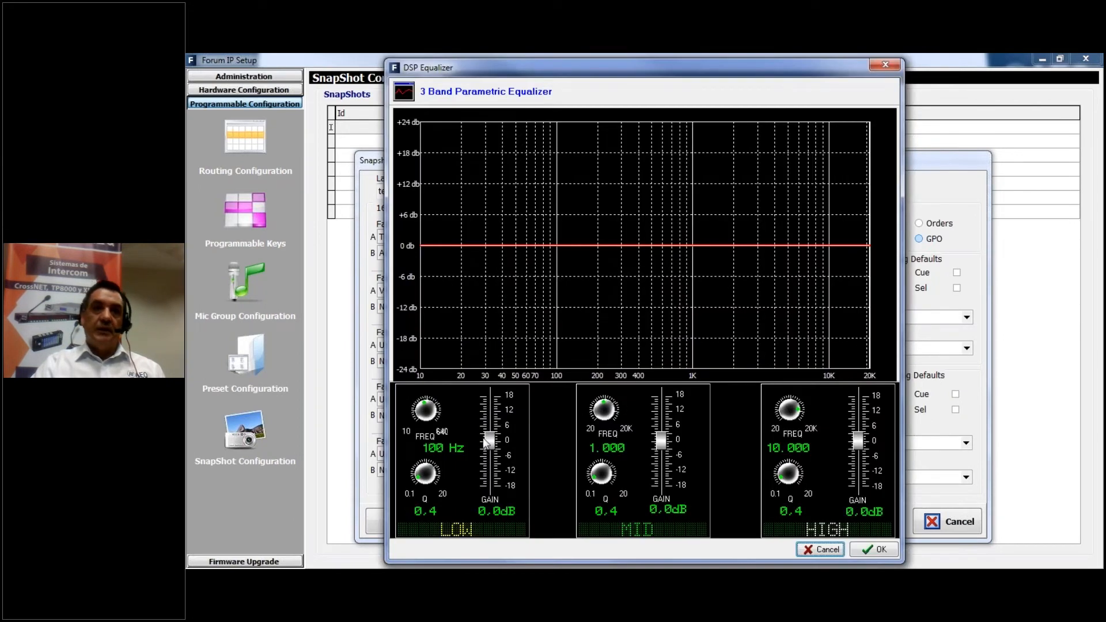
{"action": "left_click", "coordinate": [485, 439]}
{"action": "left_click", "coordinate": [430, 409]}
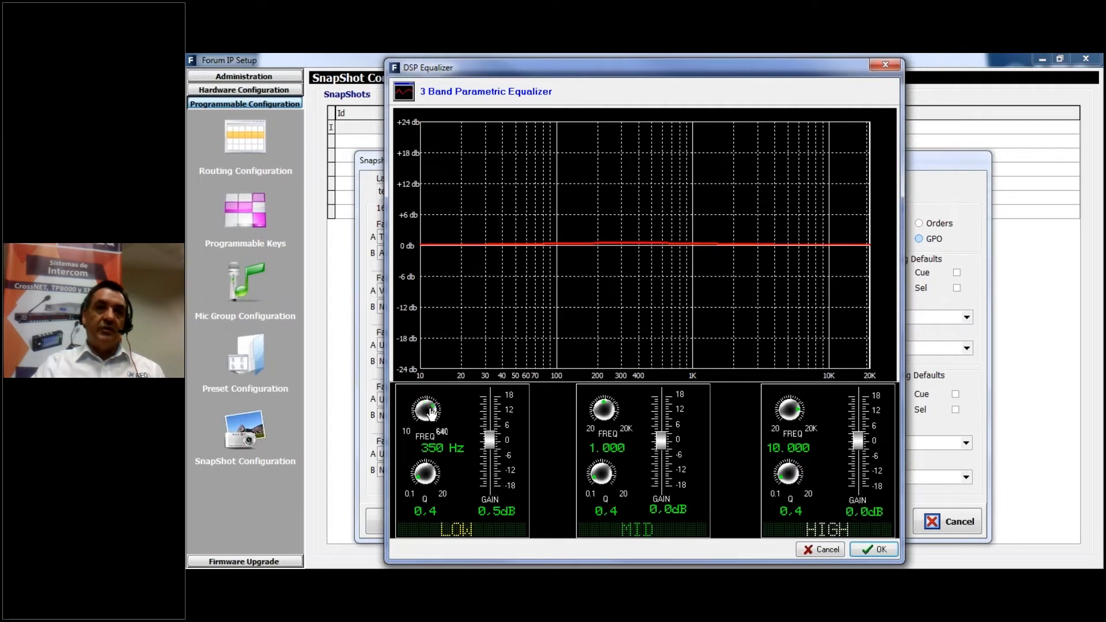
{"action": "left_click", "coordinate": [429, 481]}
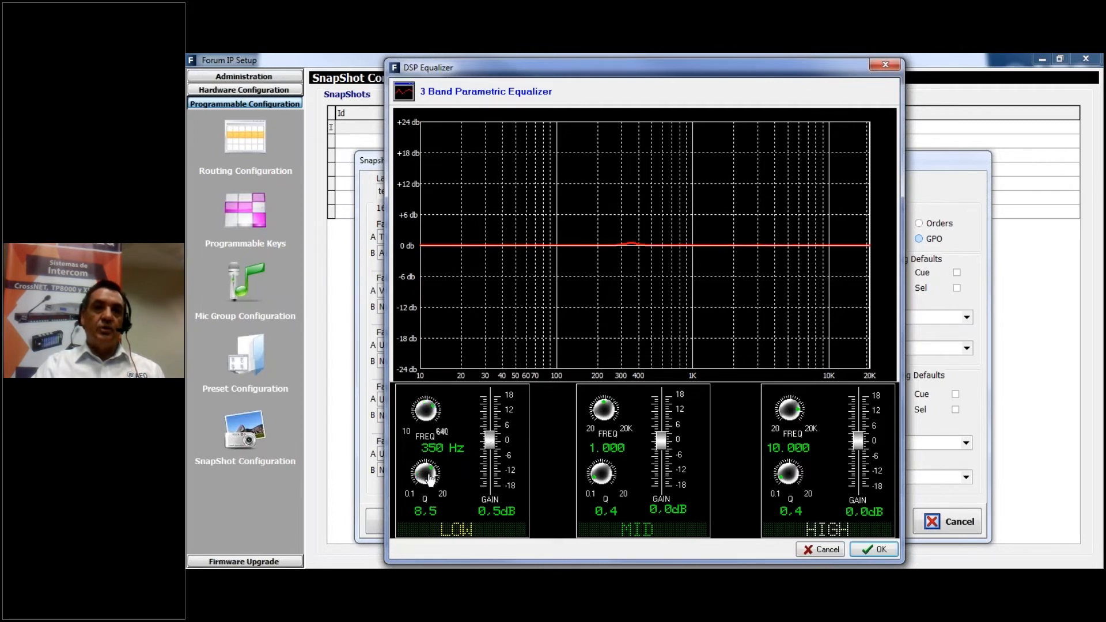
{"action": "left_click", "coordinate": [489, 427]}
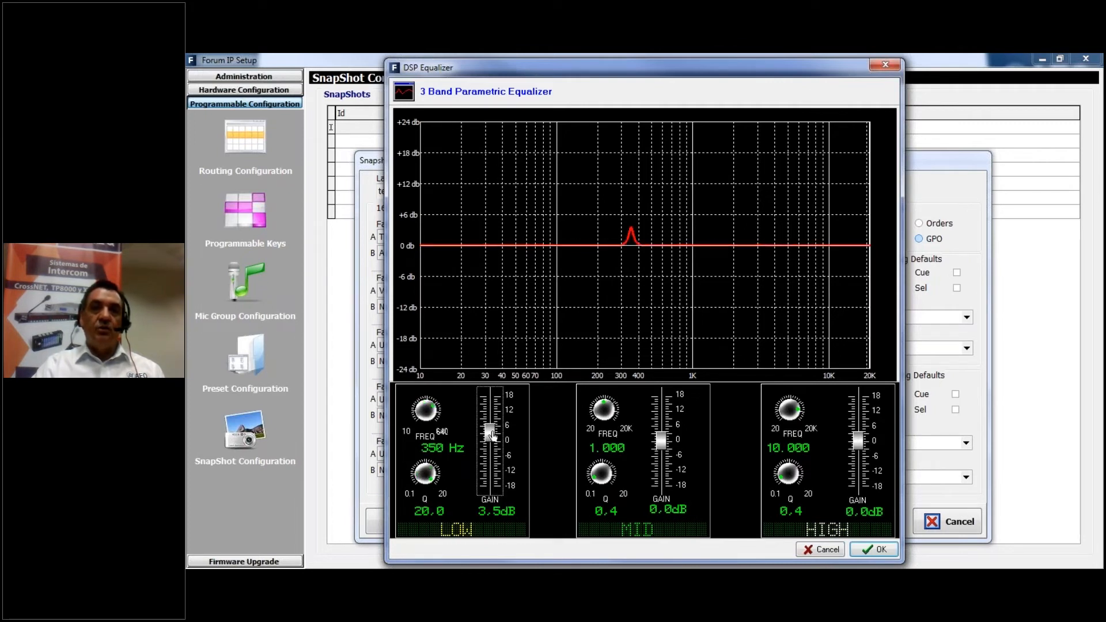
{"action": "left_click", "coordinate": [435, 418]}
{"action": "left_click", "coordinate": [428, 420]}
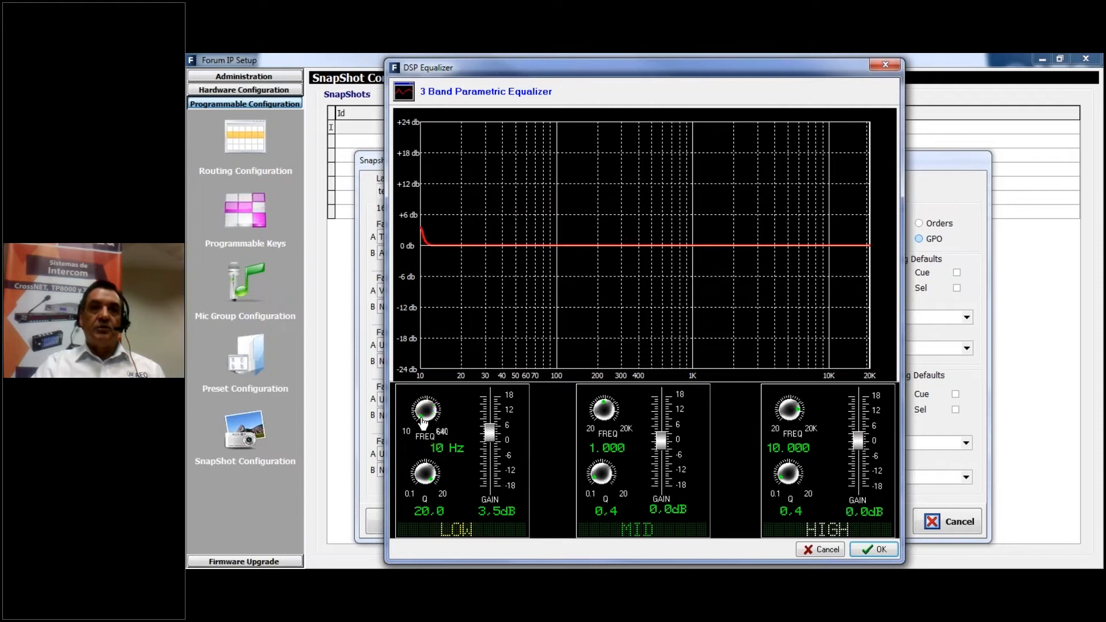
{"action": "left_click", "coordinate": [432, 412]}
{"action": "left_click_drag", "start_coordinate": [433, 411], "coordinate": [429, 404]}
{"action": "mouse_move", "coordinate": [490, 432]}
{"action": "left_mouse_down"}
{"action": "mouse_move", "coordinate": [489, 450]}
{"action": "mouse_move", "coordinate": [489, 420]}
{"action": "left_mouse_up"}
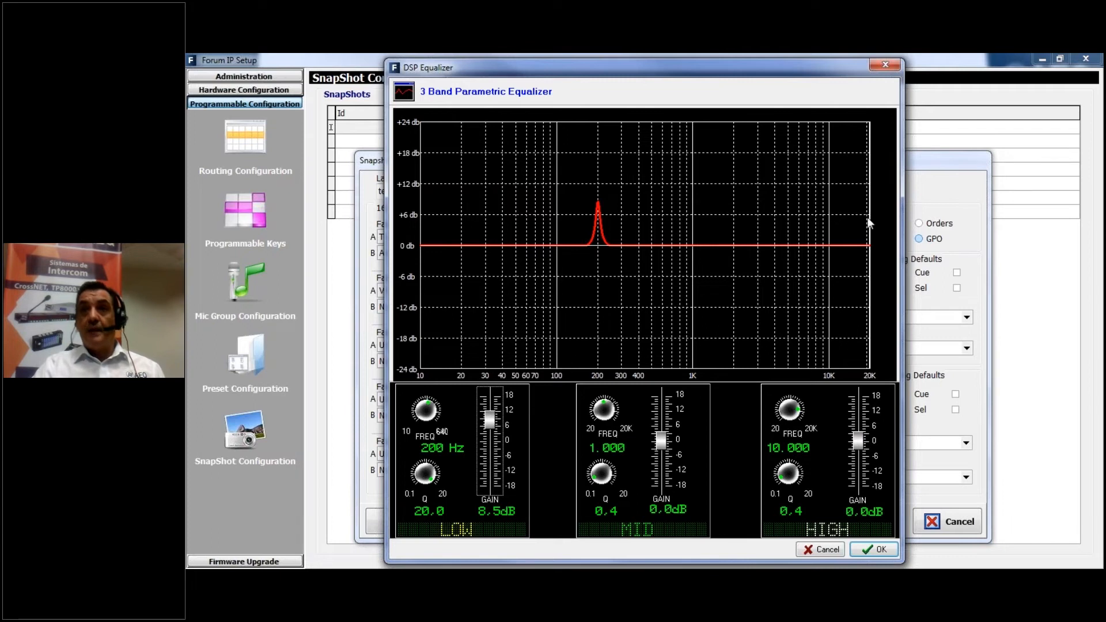
{"action": "left_click", "coordinate": [886, 64]}
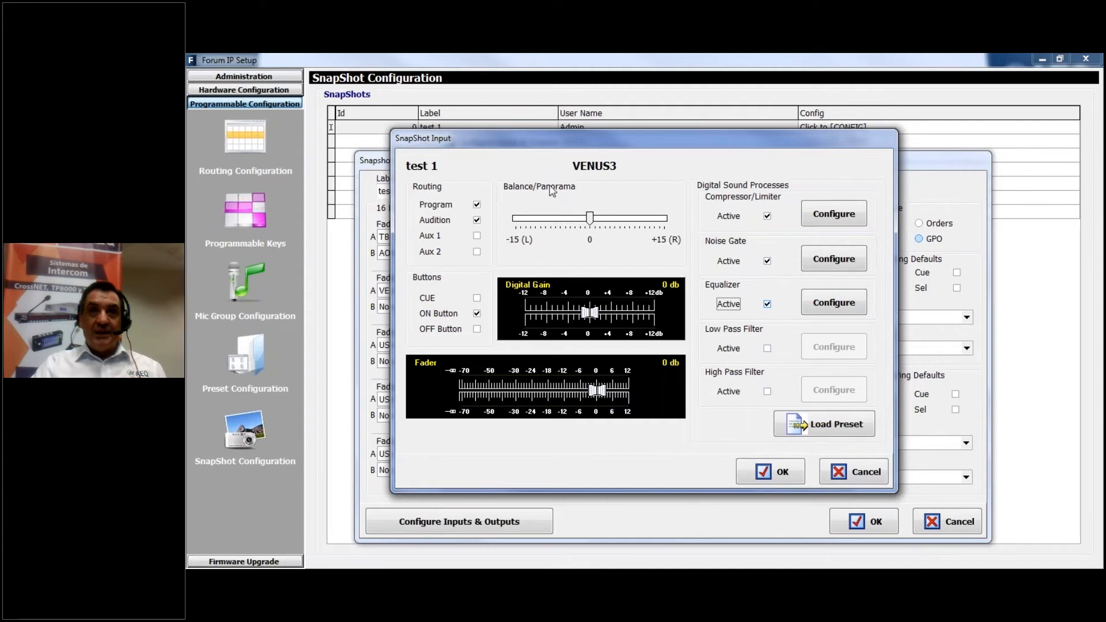
Accept the VENUS3 input settings and save the test 1 snapshot configuration
{"action": "left_click_drag", "start_coordinate": [621, 139], "coordinate": [687, 170]}
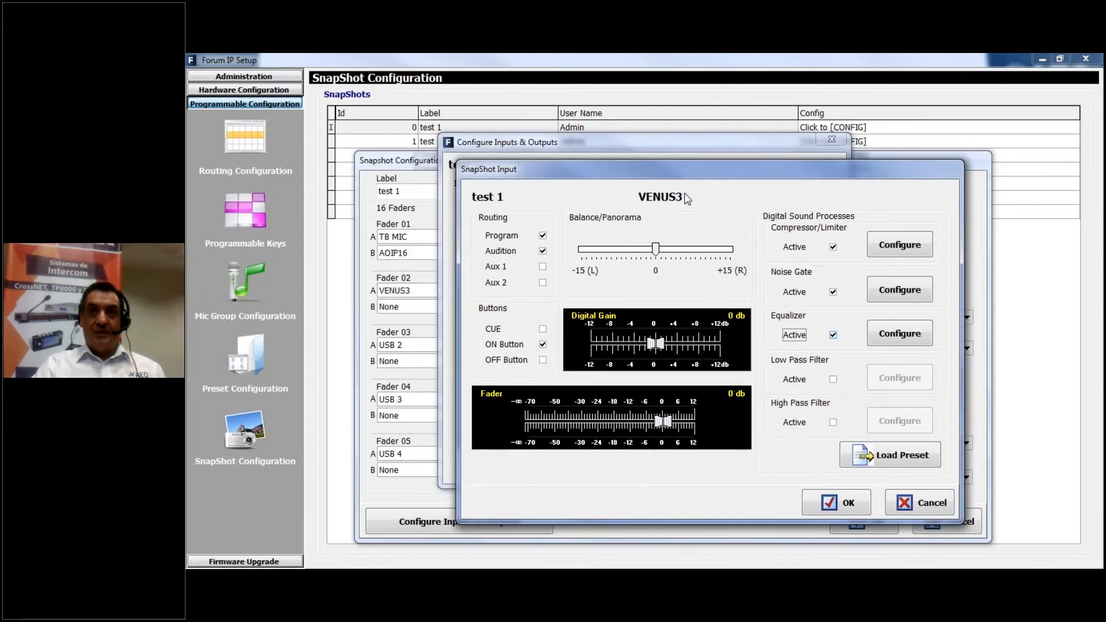
{"action": "left_click", "coordinate": [853, 508]}
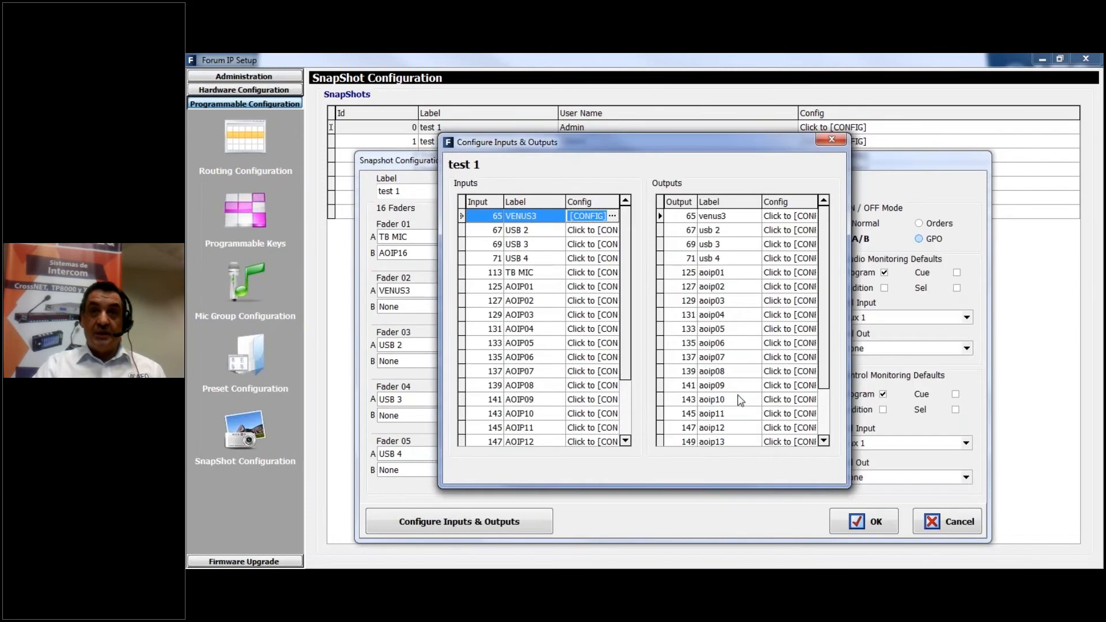
{"action": "left_click", "coordinate": [831, 143]}
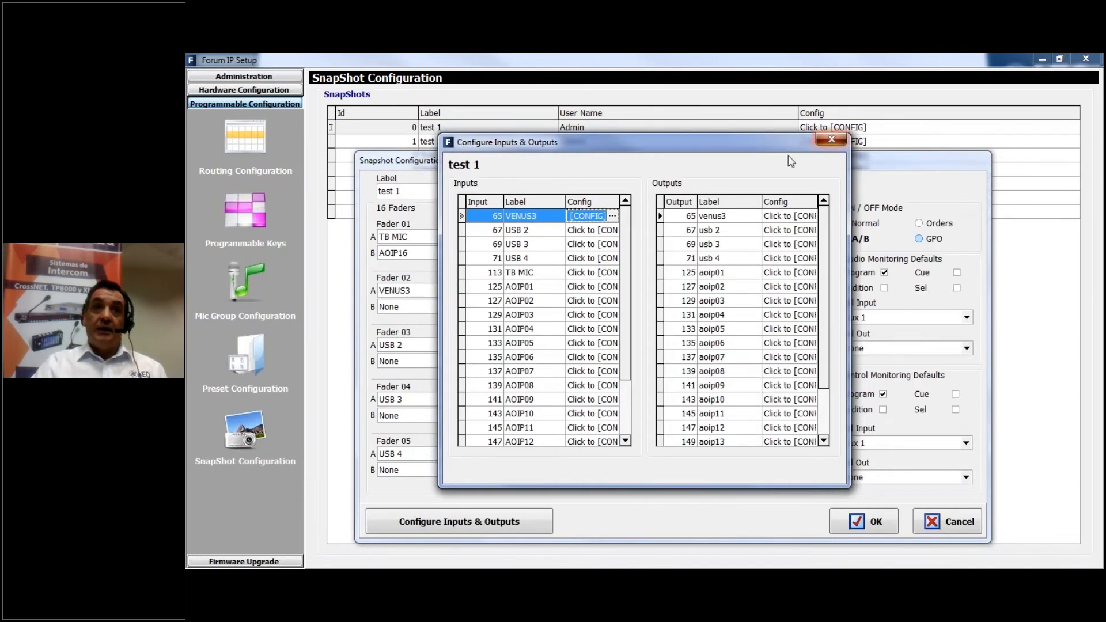
{"action": "left_click", "coordinate": [869, 524]}
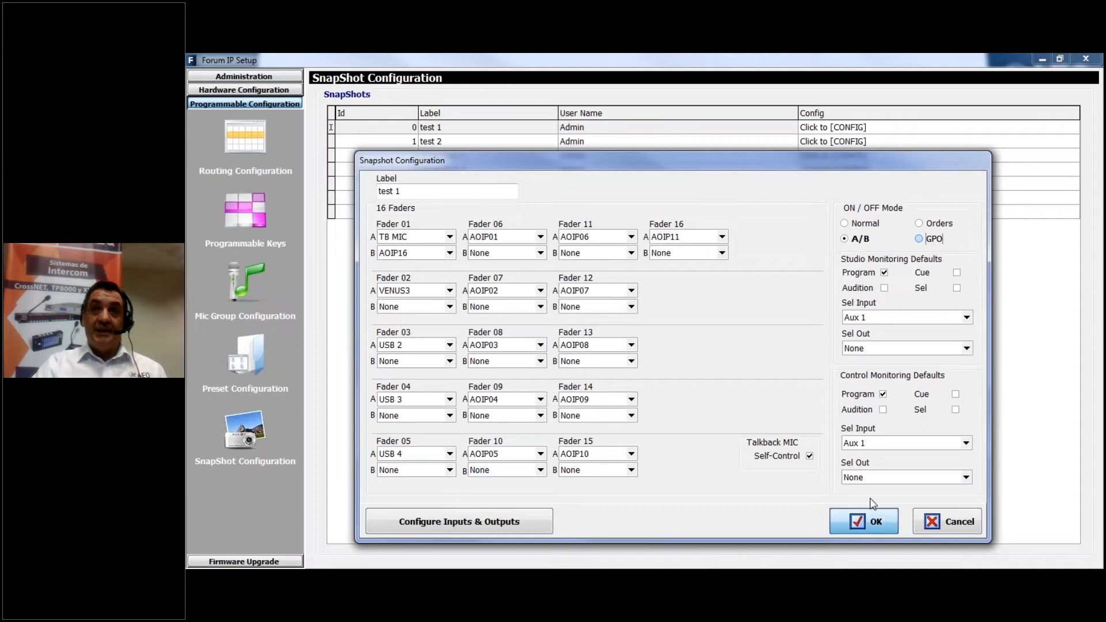
Examine the test 2 snapshot's fader assignments and its VENUS3 input settings, and close its configuration
{"action": "left_click", "coordinate": [475, 142]}
{"action": "left_click", "coordinate": [926, 144]}
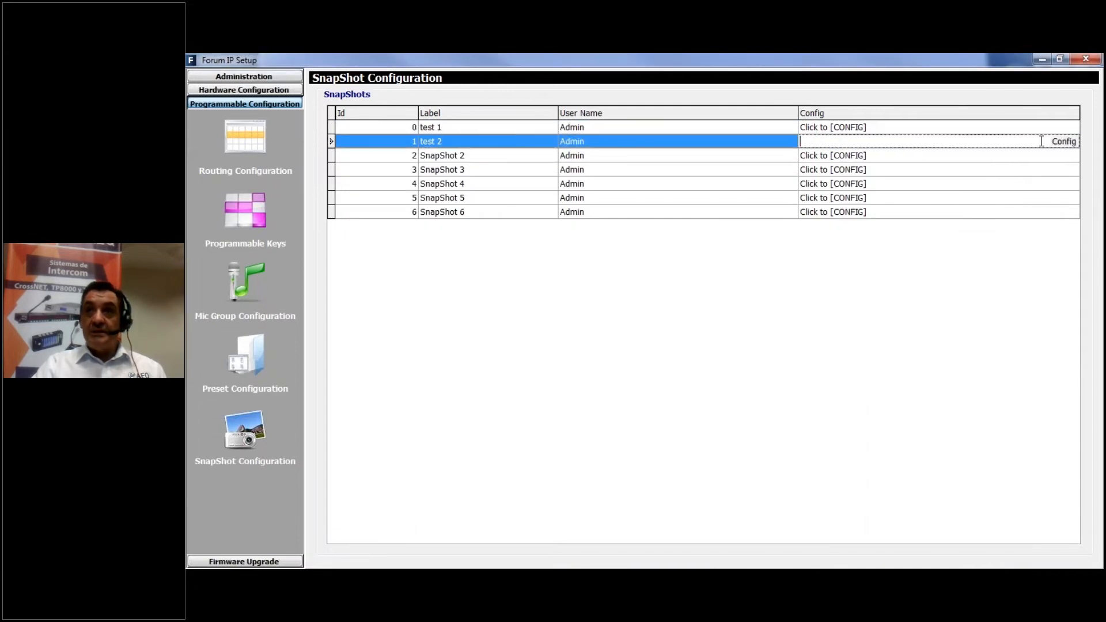
{"action": "left_click", "coordinate": [1066, 142]}
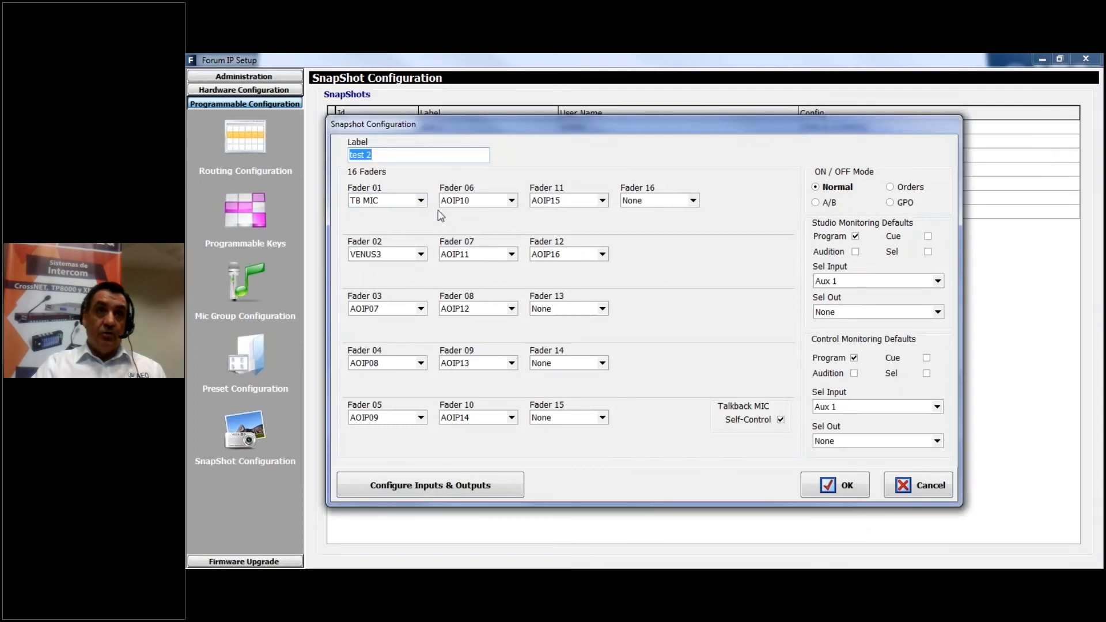
{"action": "left_click", "coordinate": [420, 486]}
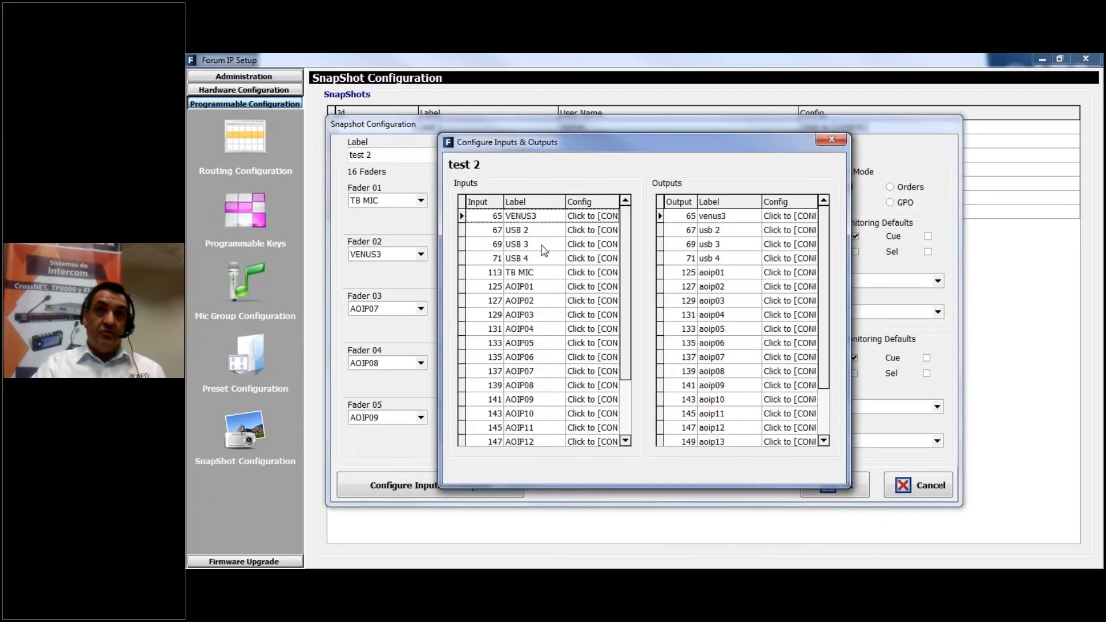
{"action": "left_click", "coordinate": [606, 219]}
{"action": "left_click", "coordinate": [612, 217]}
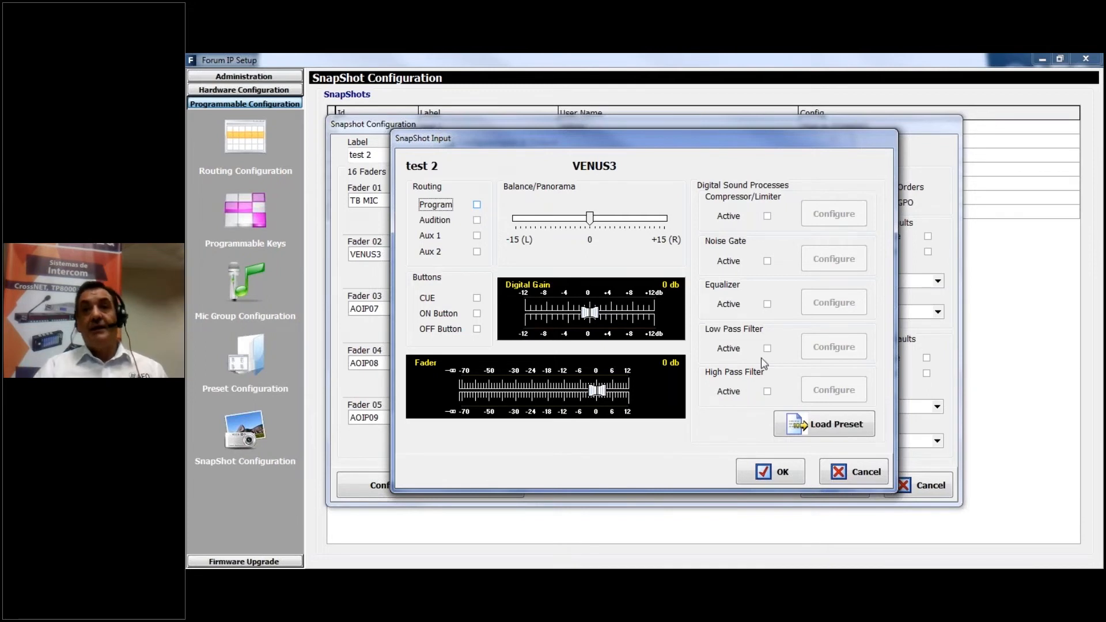
{"action": "left_click", "coordinate": [862, 479]}
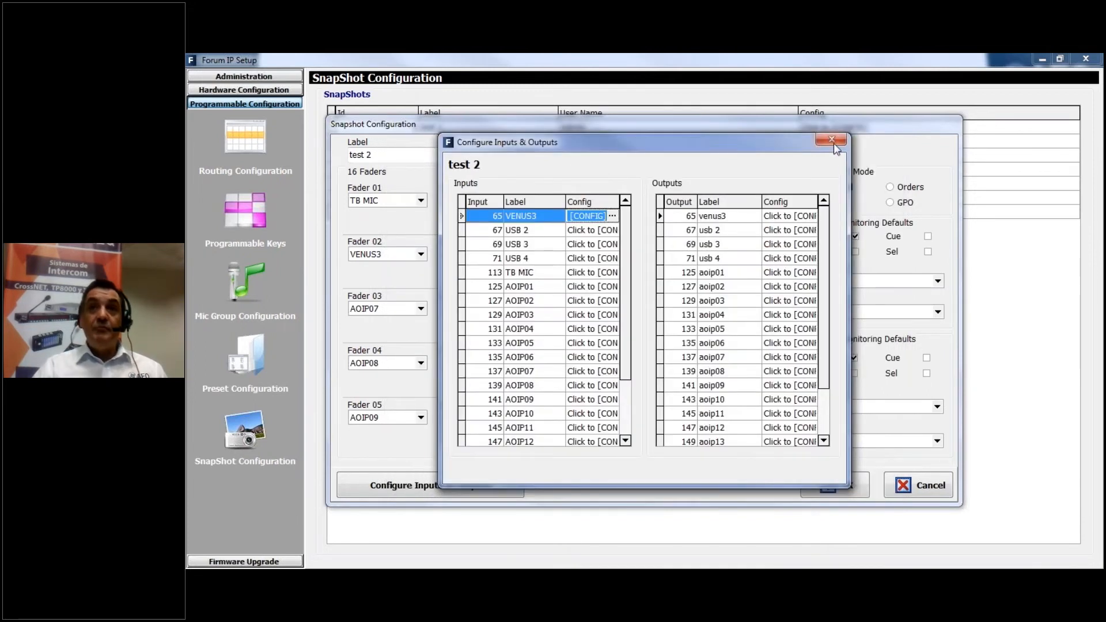
{"action": "left_click", "coordinate": [834, 140]}
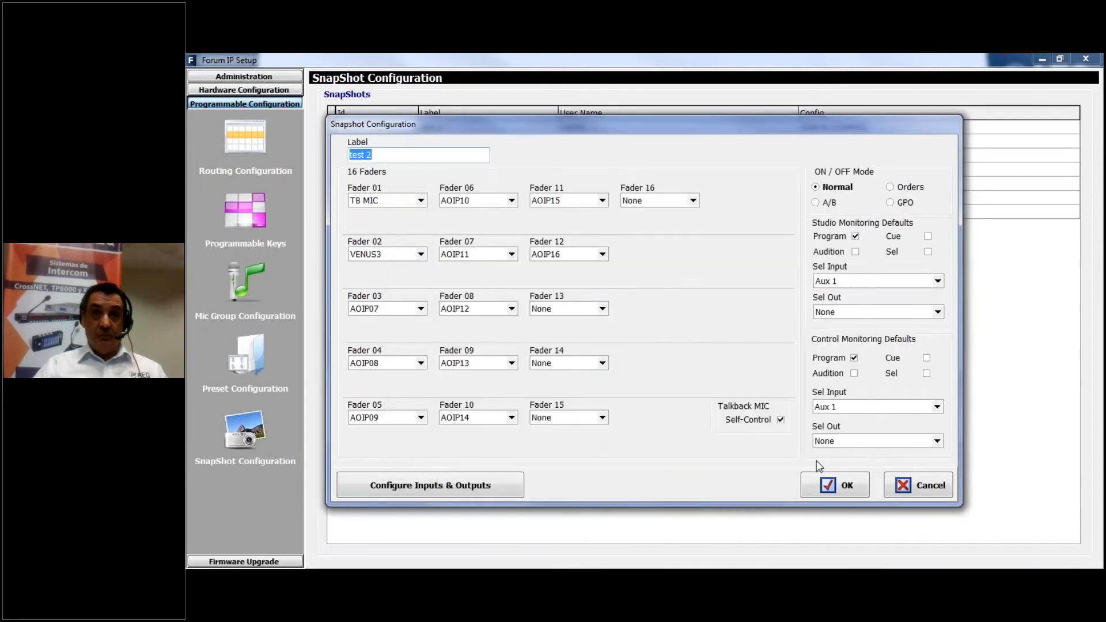
{"action": "left_click", "coordinate": [841, 488]}
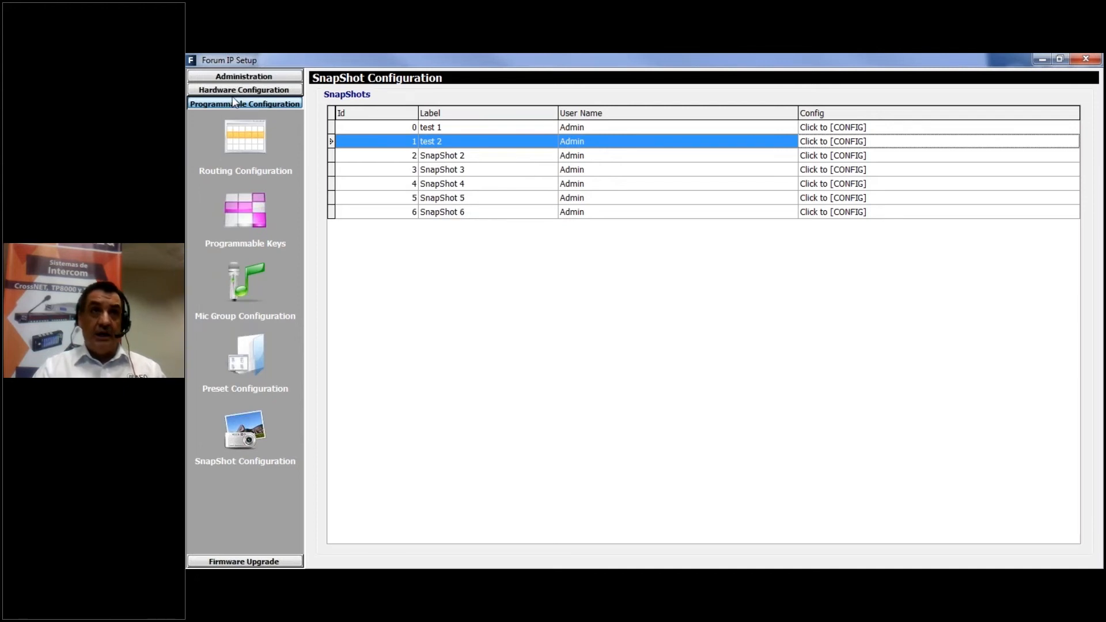
Open the administration page for the offline and online configuration operations
{"action": "left_click", "coordinate": [239, 77]}
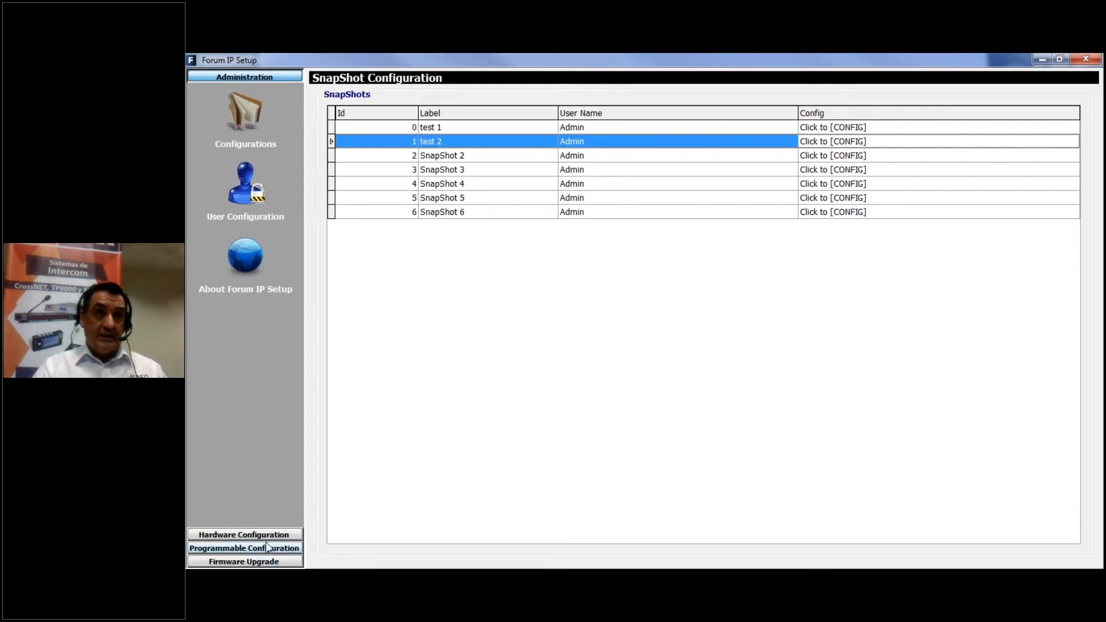
{"action": "left_click", "coordinate": [242, 120]}
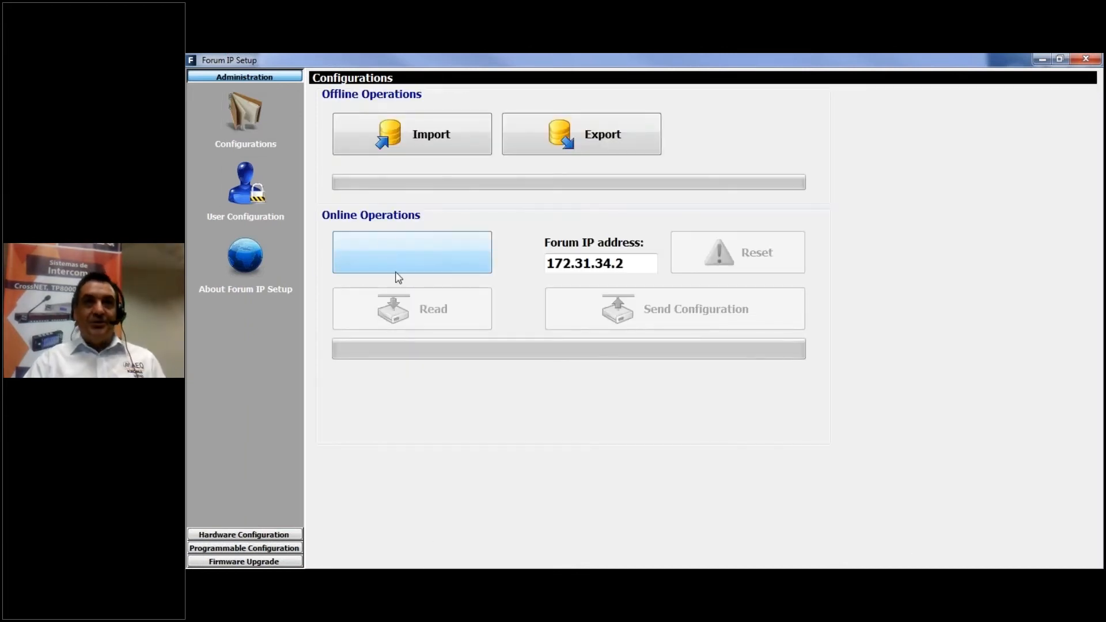
Connect to the console at IP address 172.31.34.2 and send it the configuration
{"action": "left_click", "coordinate": [429, 253]}
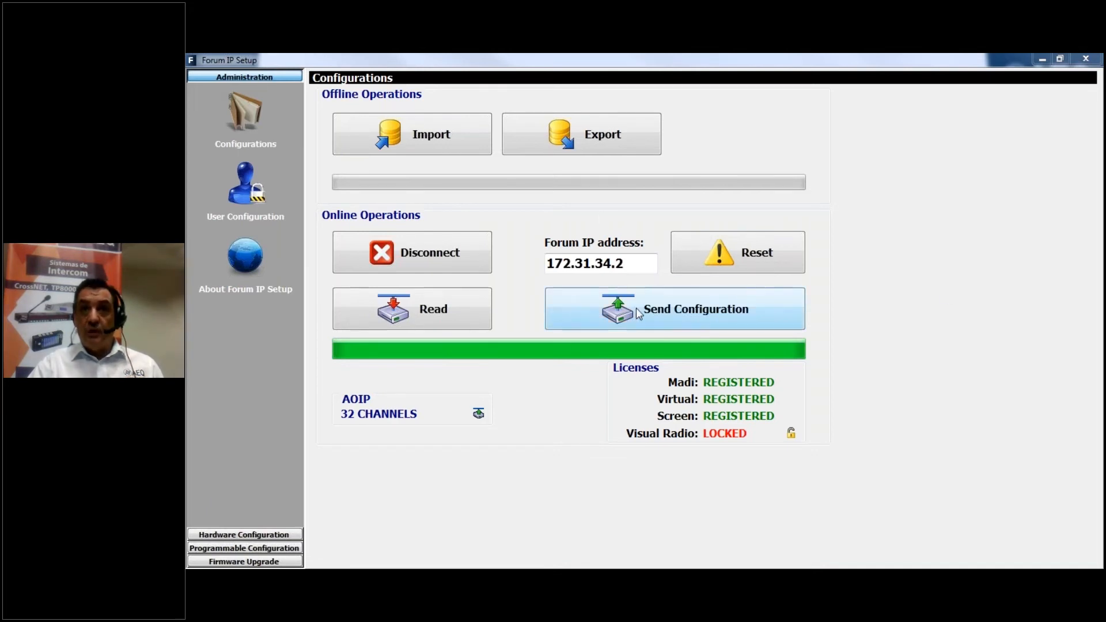
{"action": "left_click", "coordinate": [653, 312]}
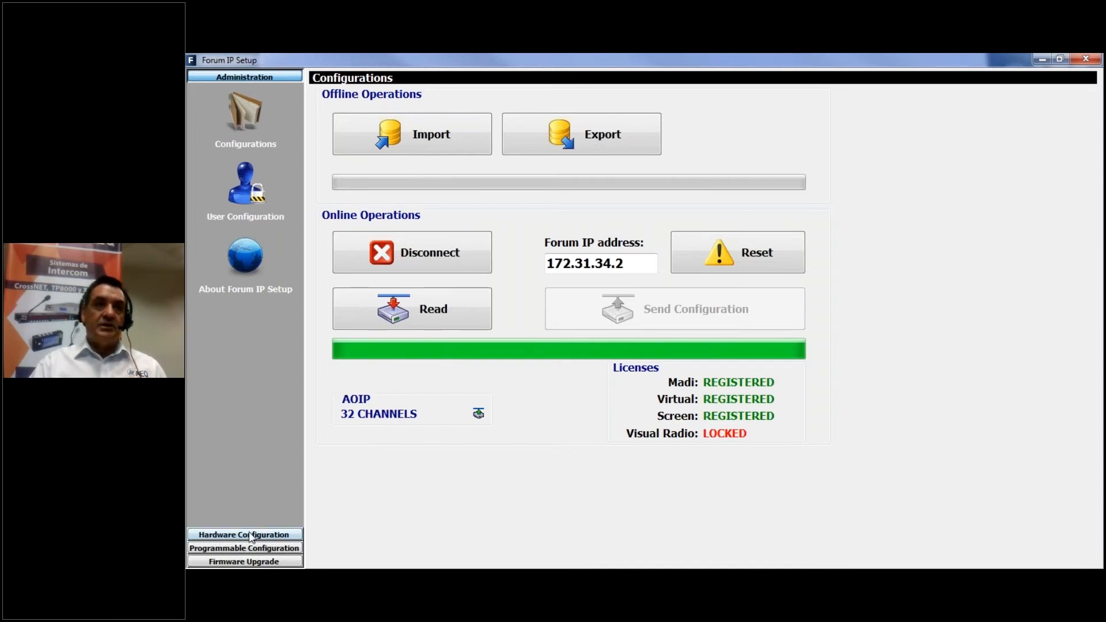
Examine the test 1 snapshot's fader assignments and monitoring defaults, and cancel out of its configuration
{"action": "left_click", "coordinate": [238, 549]}
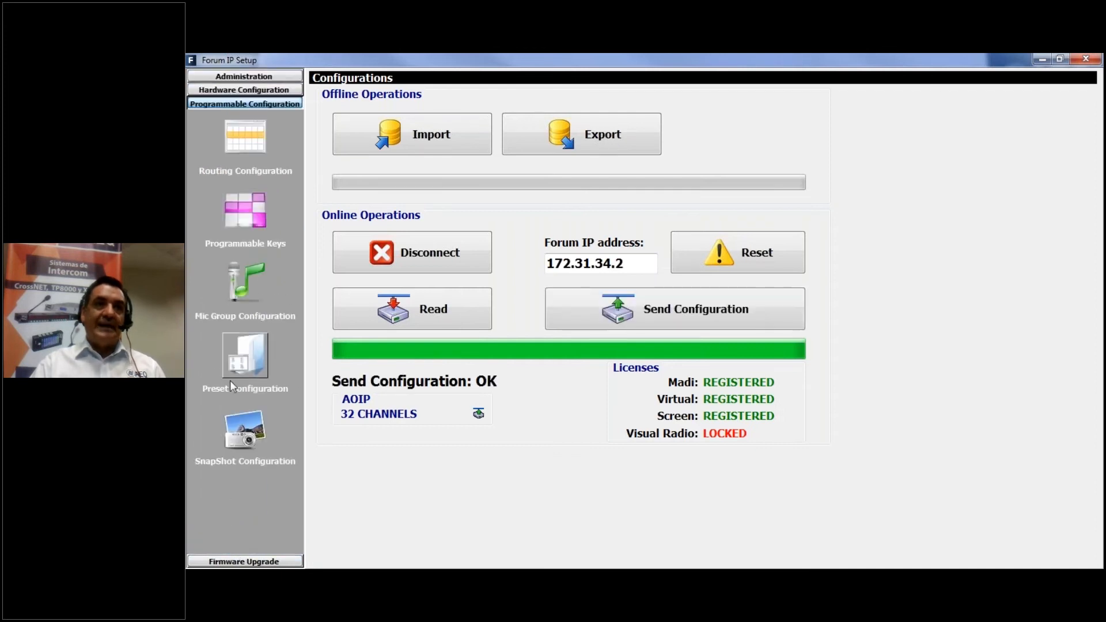
{"action": "left_click", "coordinate": [240, 428]}
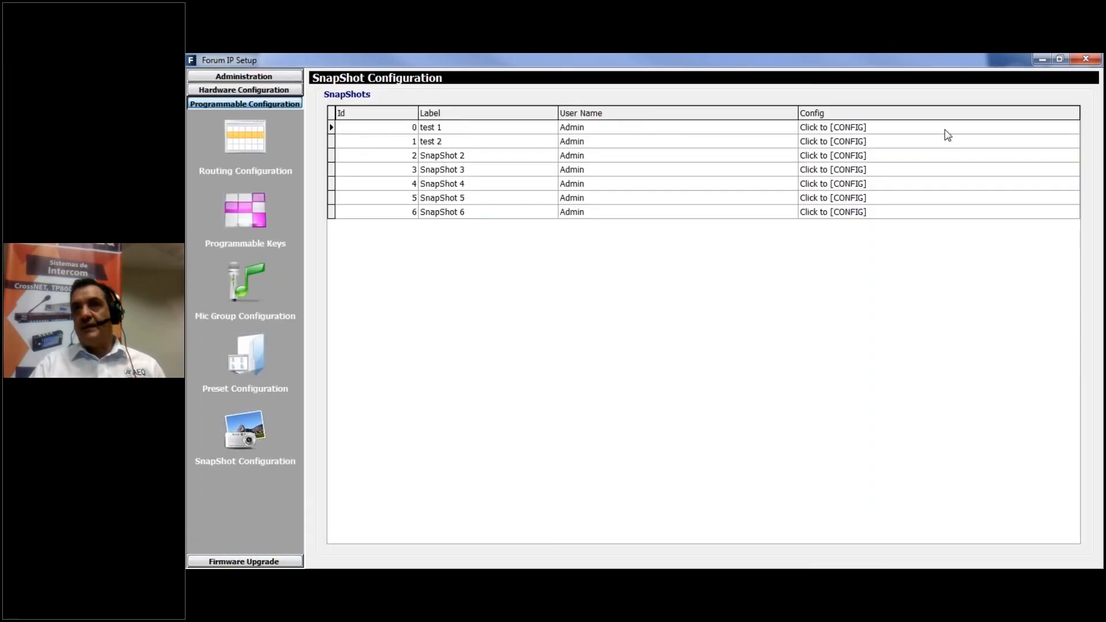
{"action": "left_click", "coordinate": [945, 131]}
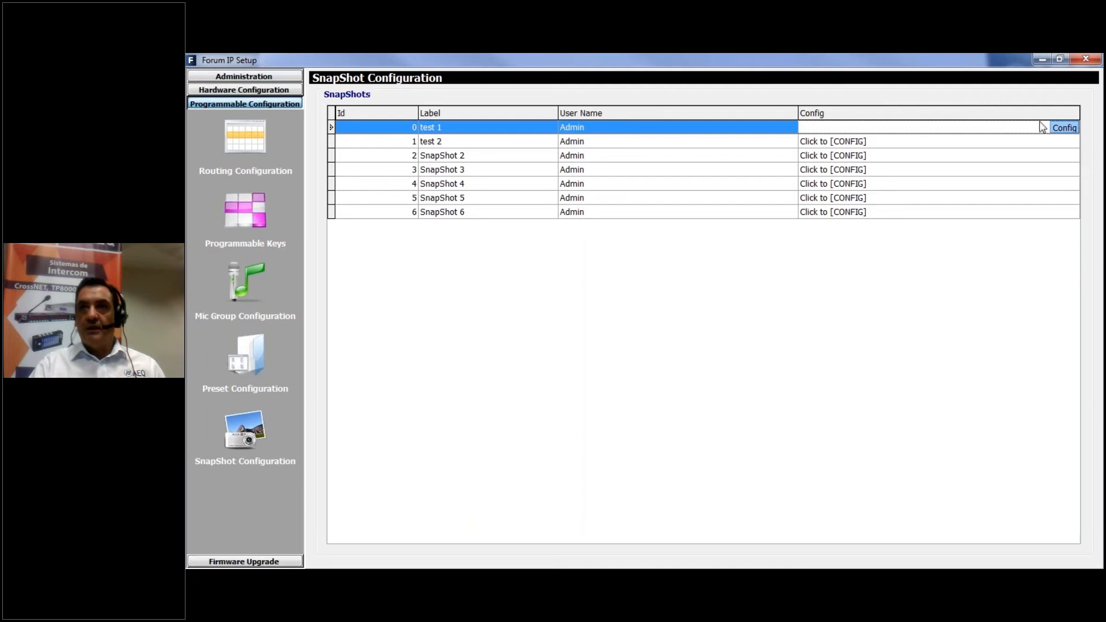
{"action": "left_click", "coordinate": [1065, 128]}
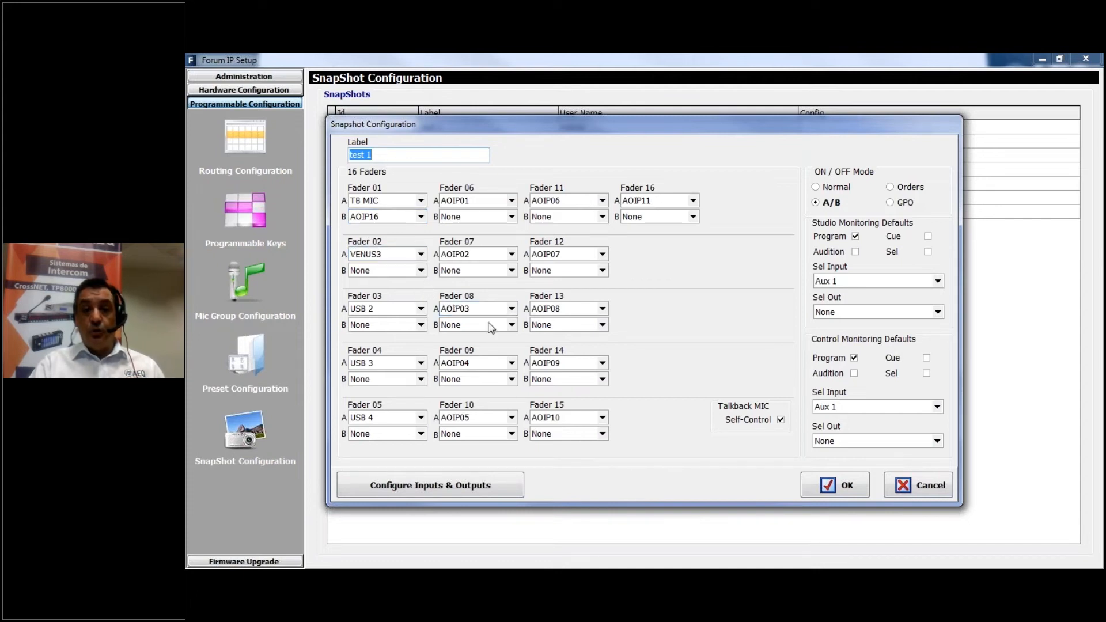
{"action": "left_click", "coordinate": [914, 485]}
Return to the administration options and switch to the AEQ presentation's usage references slide
{"action": "left_click", "coordinate": [235, 76]}
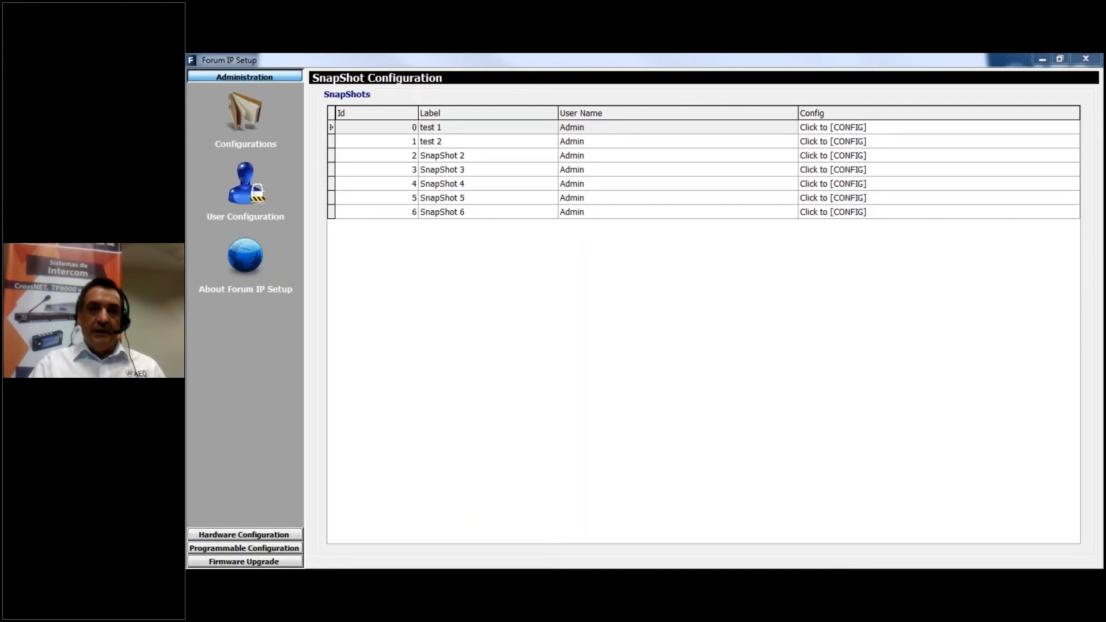
{"action": "key", "text": "alt+Tab"}
{"action": "key", "text": "alt+Tab"}
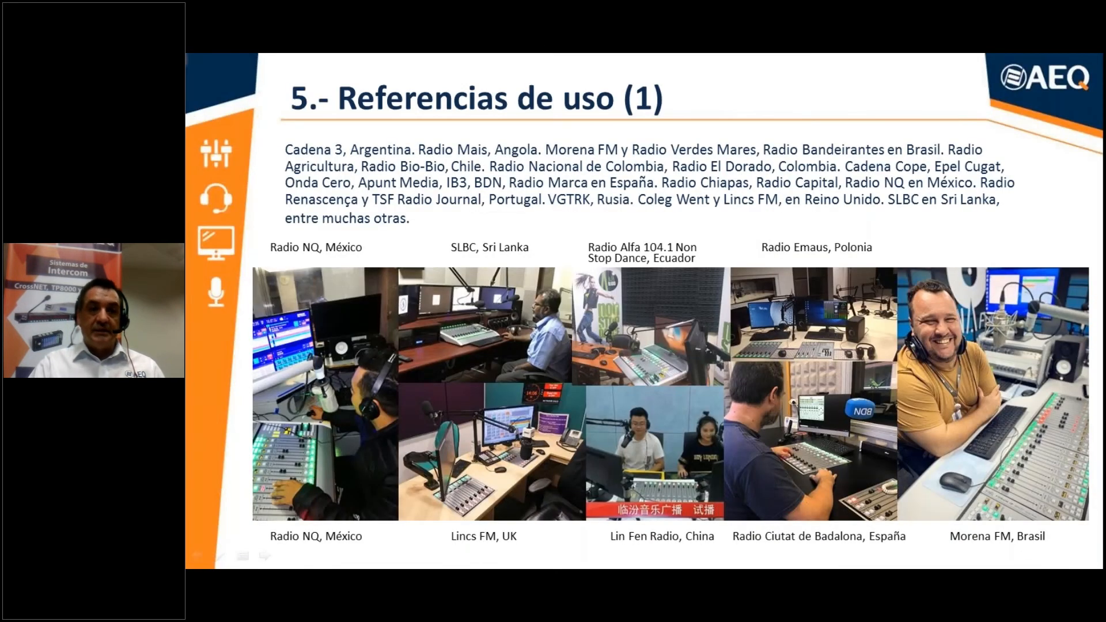
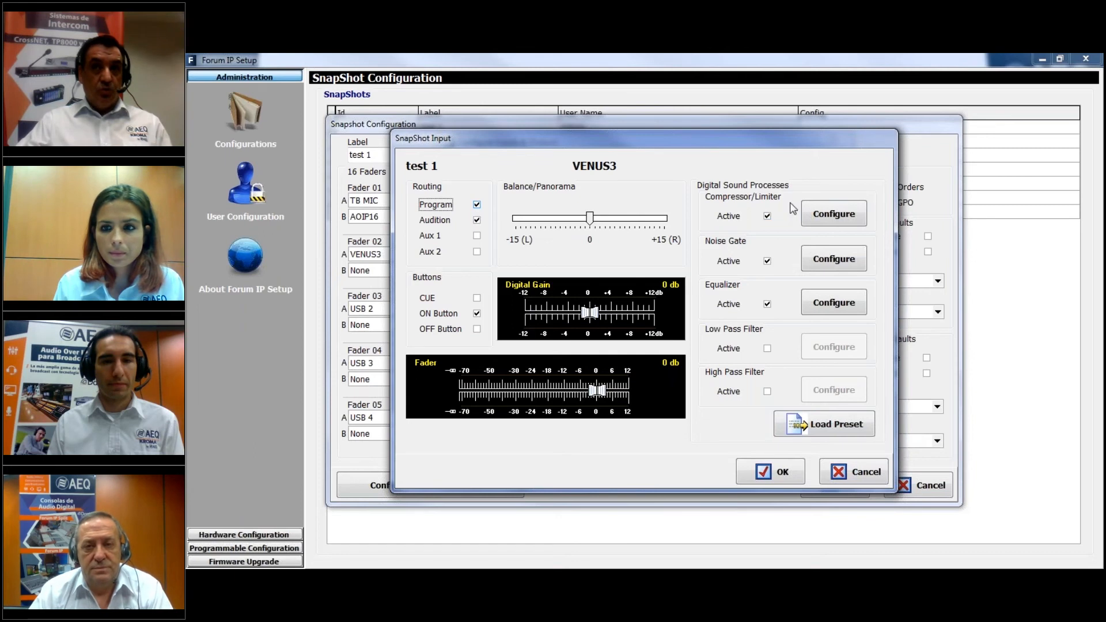
Examine VENUS3's compressor/limiter settings and the list of loadable presets, and cancel out of the test 1 snapshot's configuration
{"action": "left_click", "coordinate": [859, 214]}
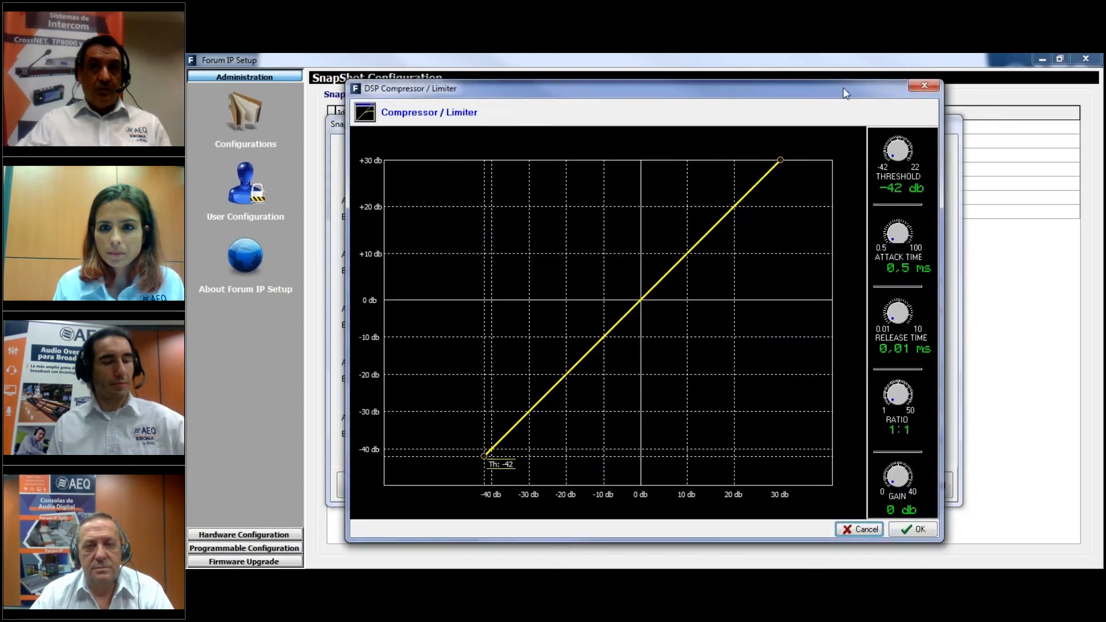
{"action": "left_click", "coordinate": [925, 85]}
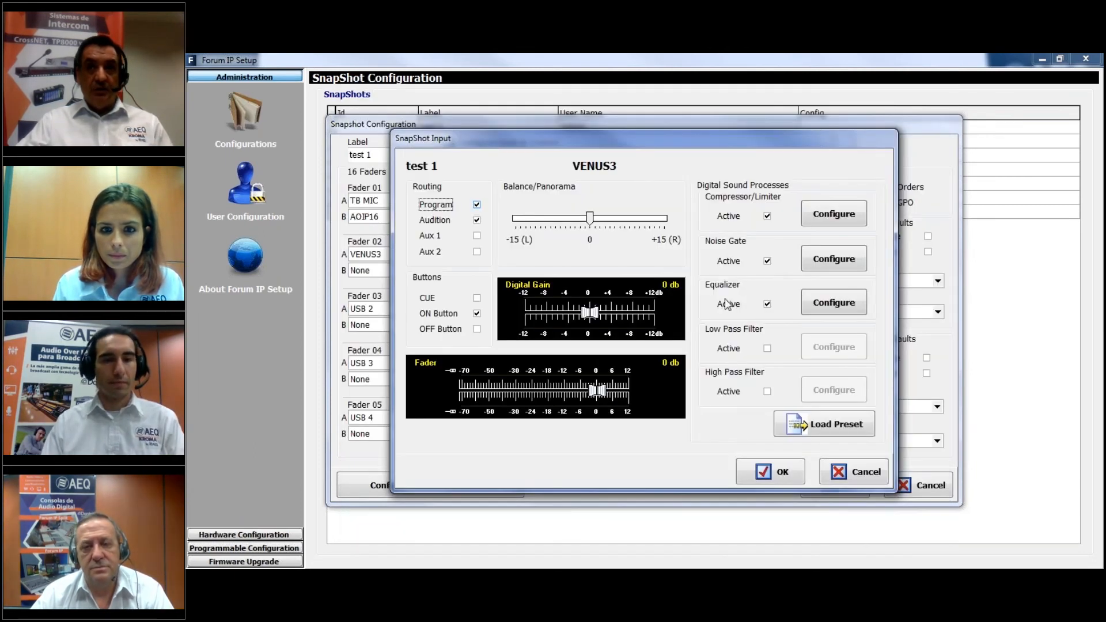
{"action": "left_click", "coordinate": [817, 431]}
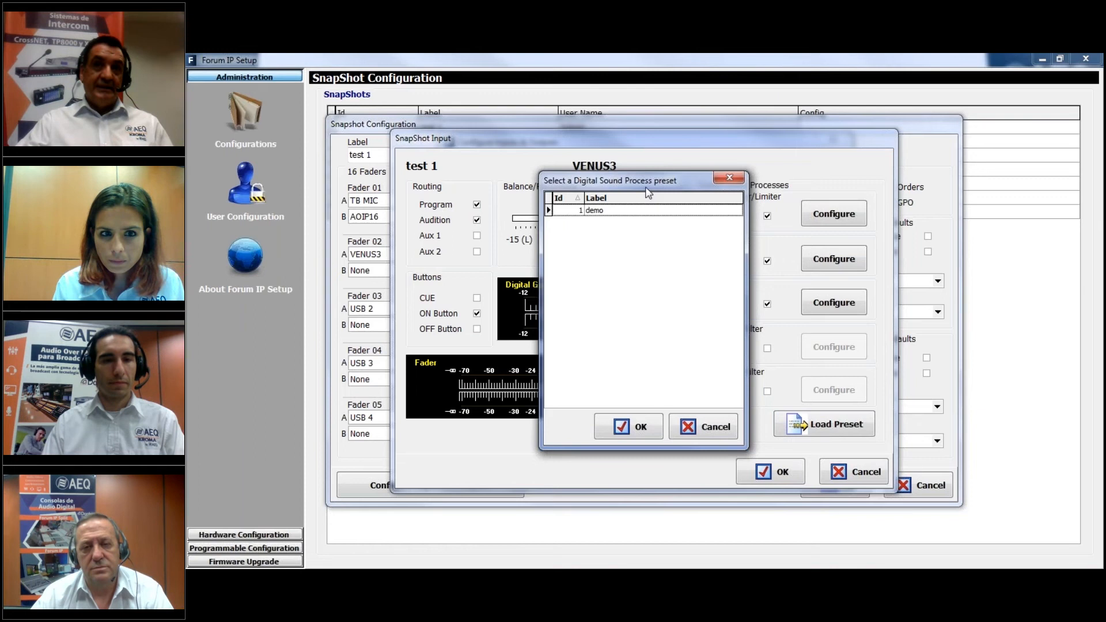
{"action": "left_click", "coordinate": [706, 428]}
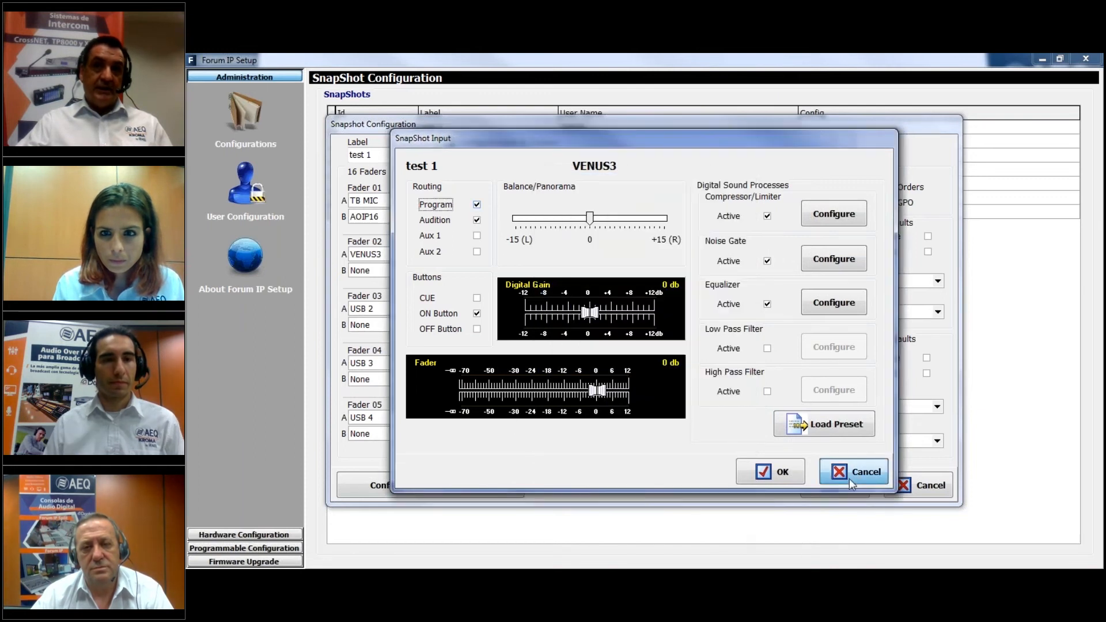
{"action": "left_click", "coordinate": [849, 478]}
{"action": "left_click", "coordinate": [831, 140]}
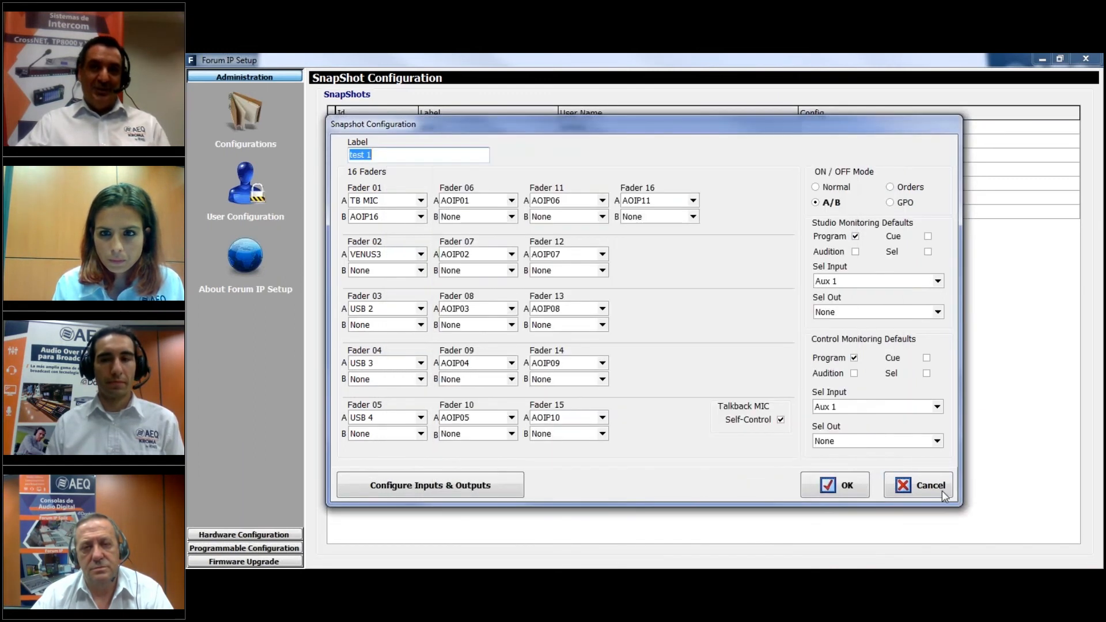
{"action": "left_click", "coordinate": [918, 485]}
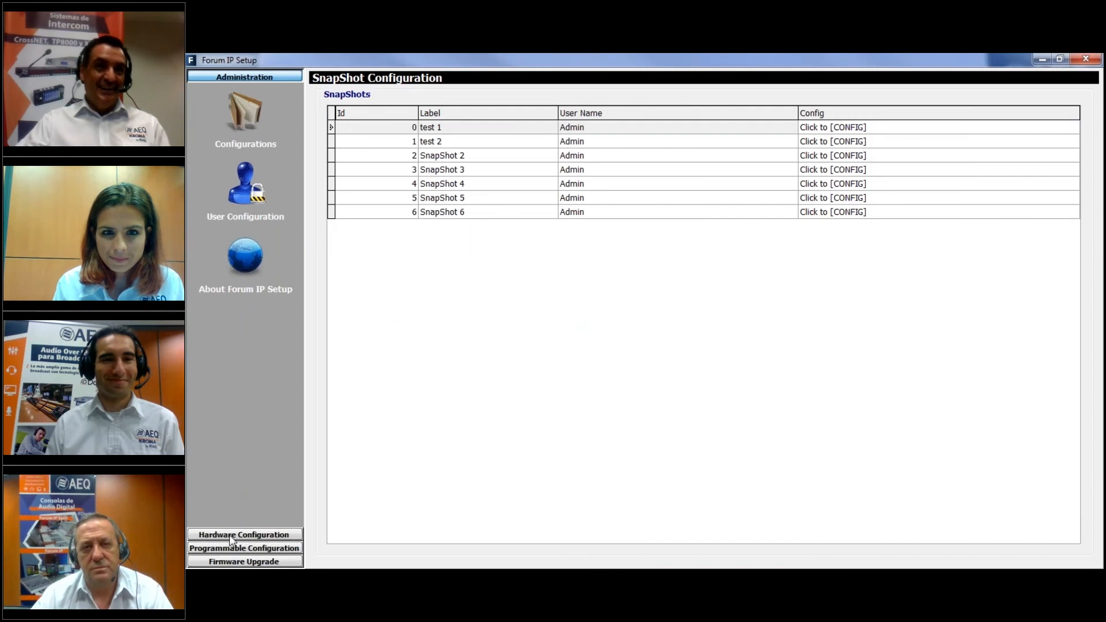
Examine the sound processes of the demo preset in the preset configuration and cancel without changes
{"action": "left_click", "coordinate": [249, 536]}
{"action": "left_click", "coordinate": [250, 546]}
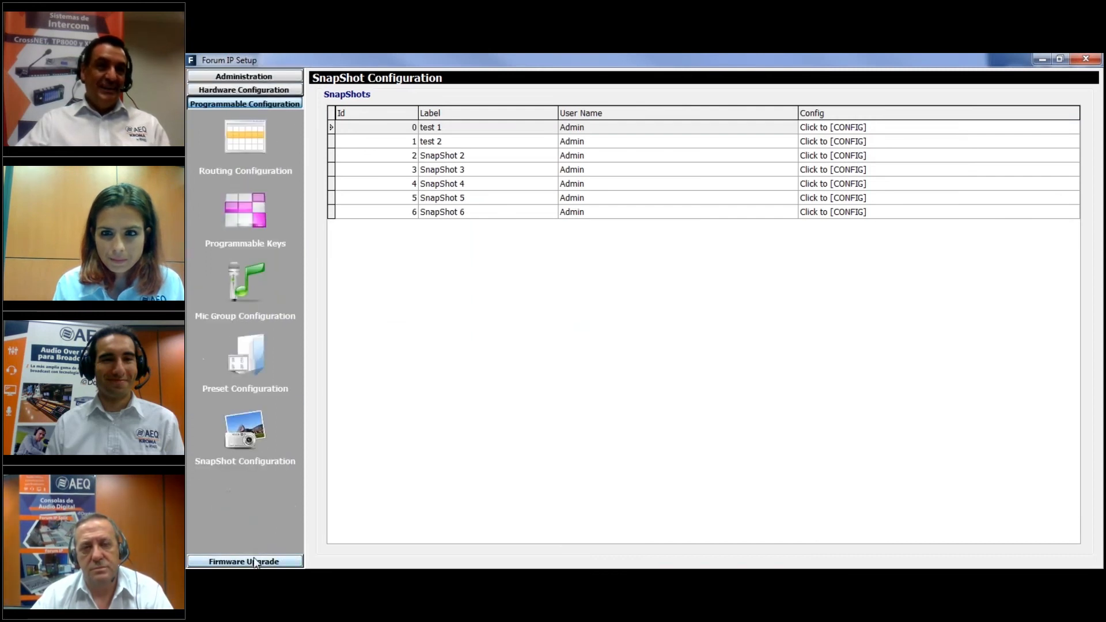
{"action": "left_click", "coordinate": [242, 354]}
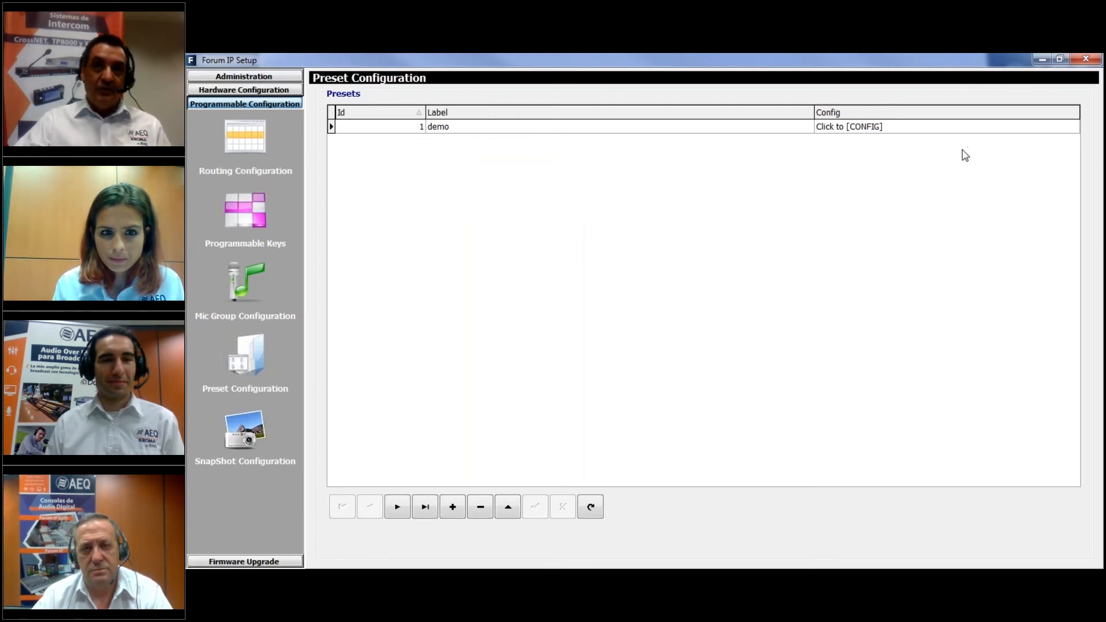
{"action": "left_click", "coordinate": [867, 126]}
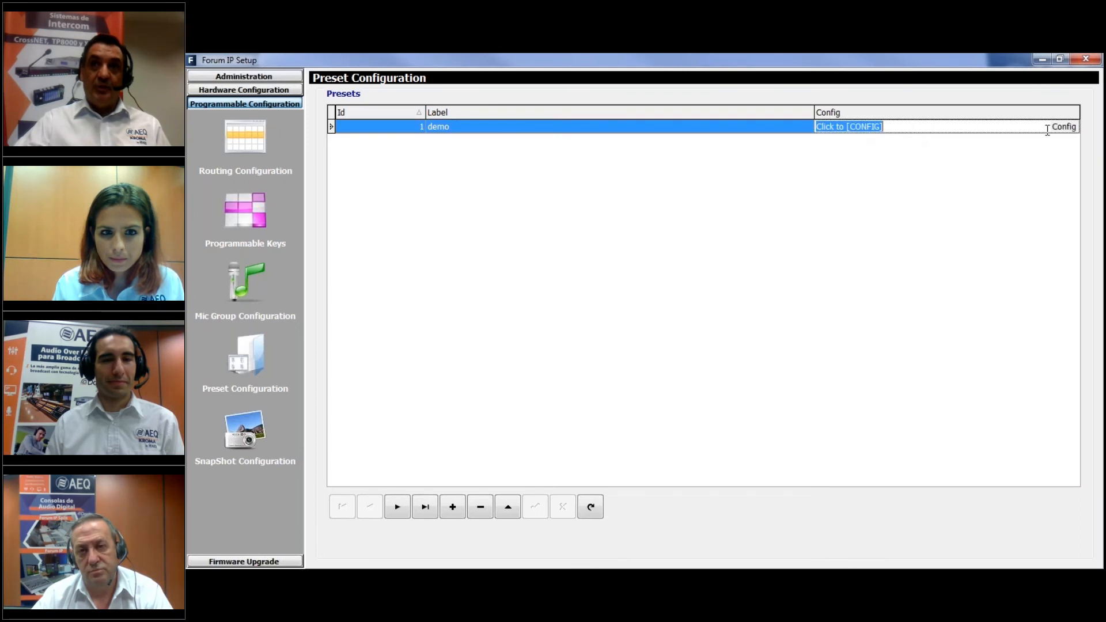
{"action": "left_click", "coordinate": [1065, 128]}
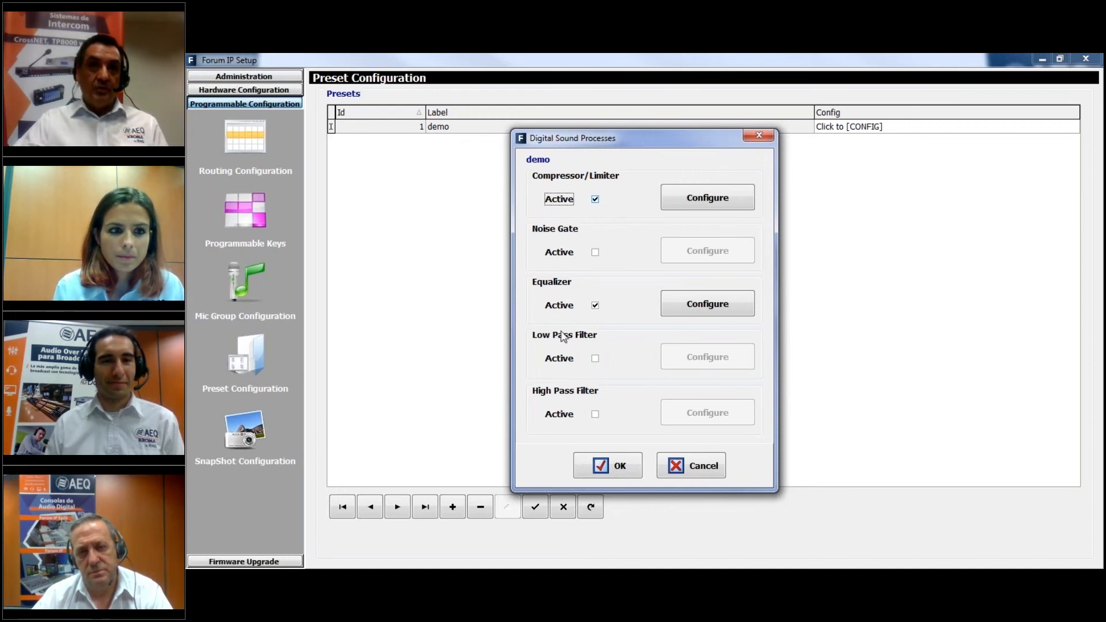
{"action": "left_click", "coordinate": [686, 466]}
Open the VENUS3 input settings within the test 1 snapshot's configuration
{"action": "left_click", "coordinate": [247, 450]}
{"action": "left_click", "coordinate": [913, 127]}
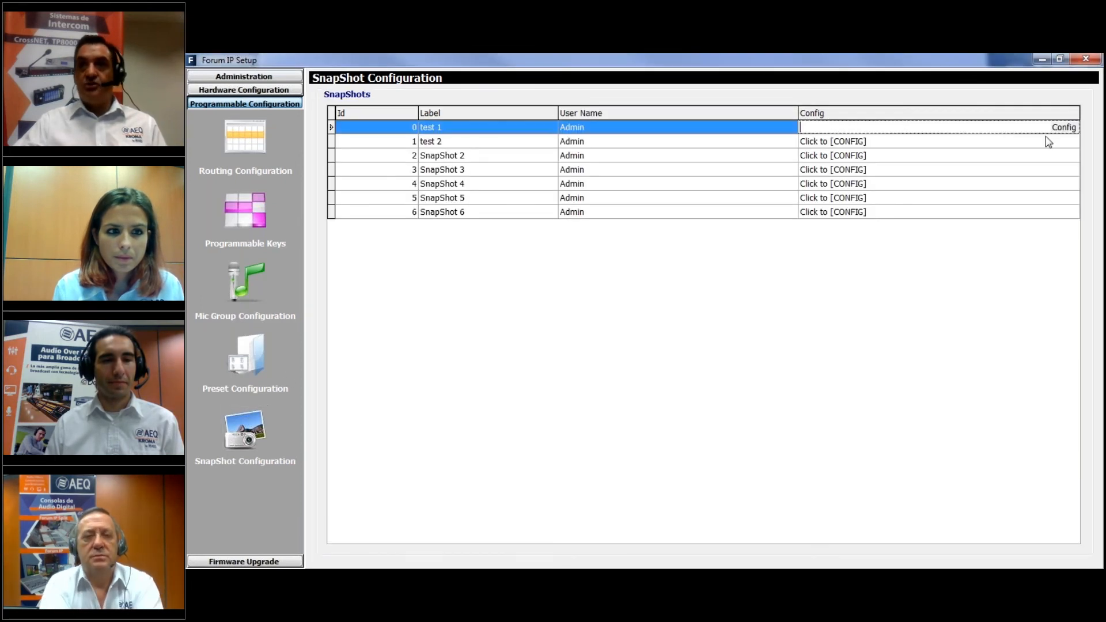
{"action": "left_click", "coordinate": [1067, 128]}
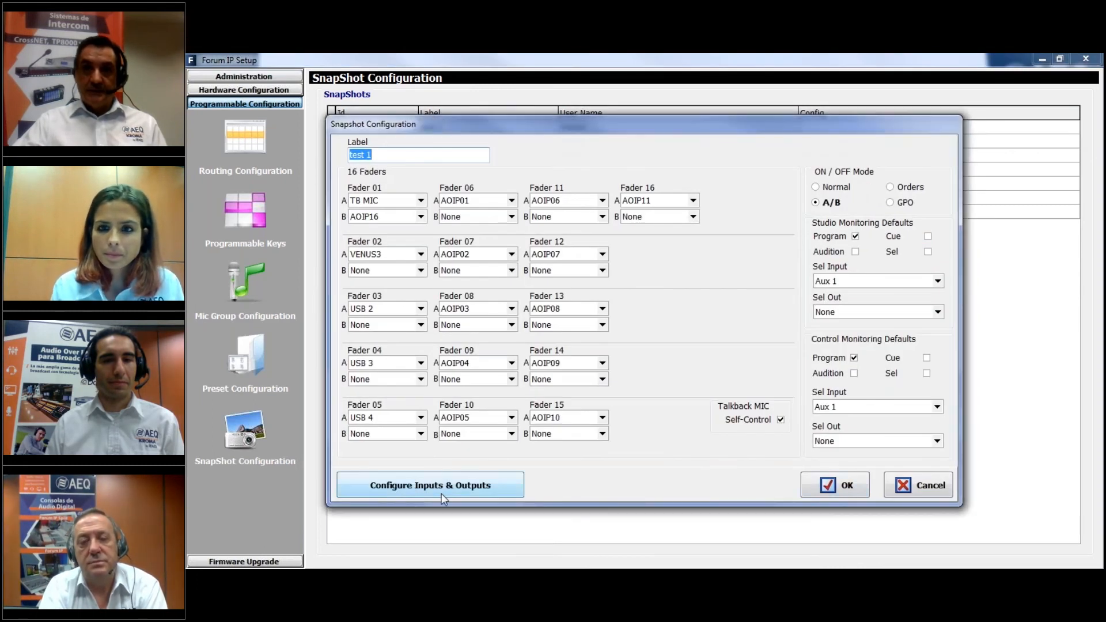
{"action": "left_click", "coordinate": [430, 485]}
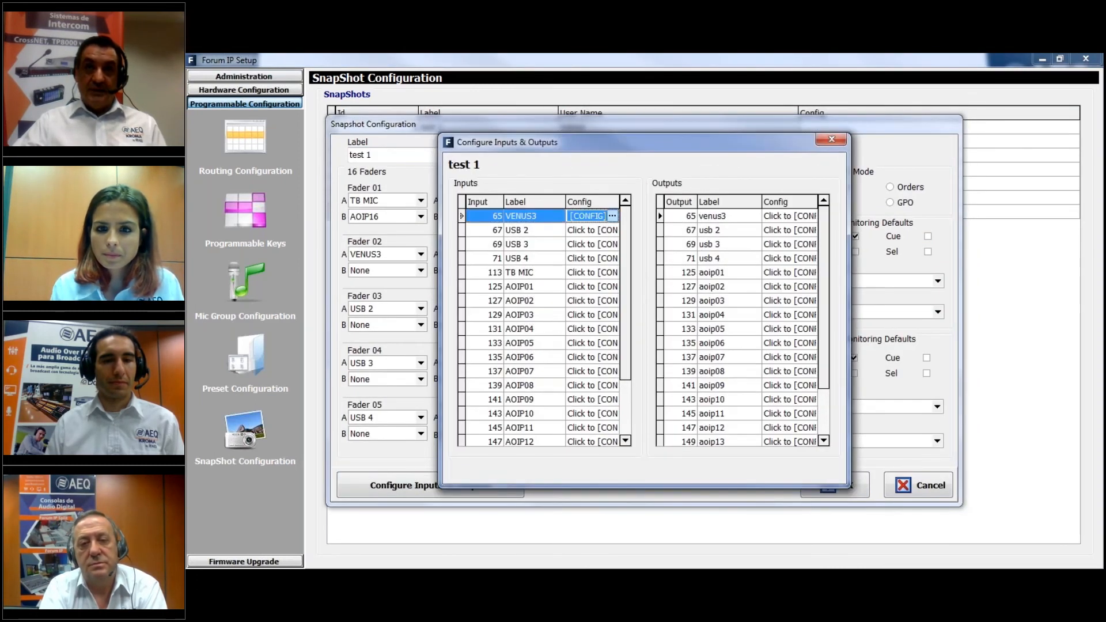
{"action": "left_click", "coordinate": [612, 215]}
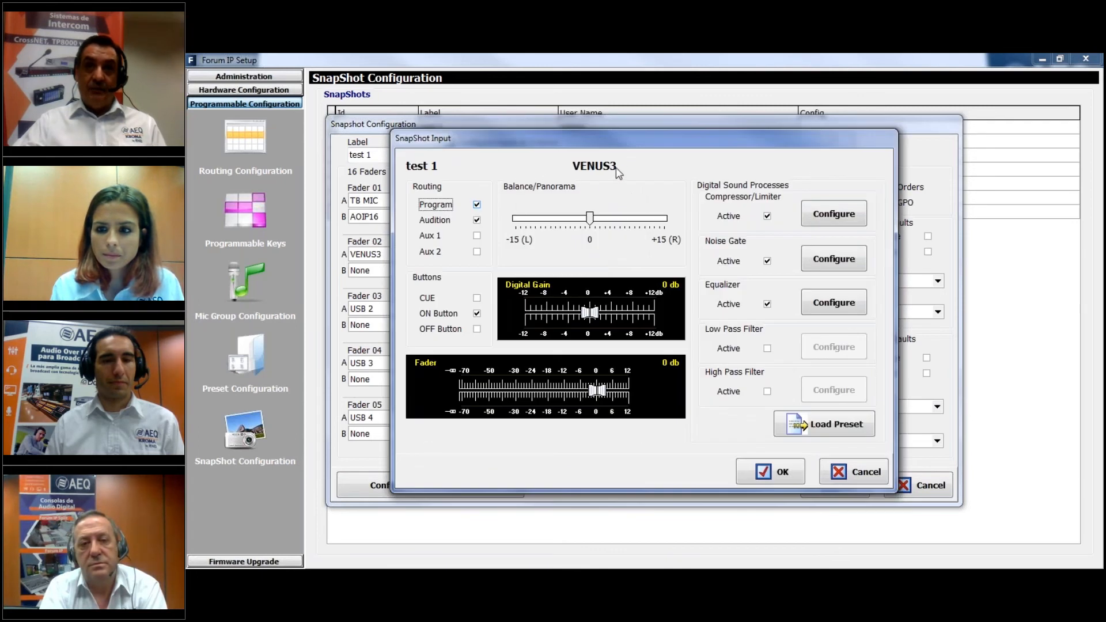
Try deactivating VENUS3's compressor/limiter, noise gate and equalizer and loading the demo preset, and close the test 1 snapshot's configuration
{"action": "left_click", "coordinate": [768, 304]}
{"action": "left_click", "coordinate": [767, 261]}
{"action": "left_click", "coordinate": [767, 216]}
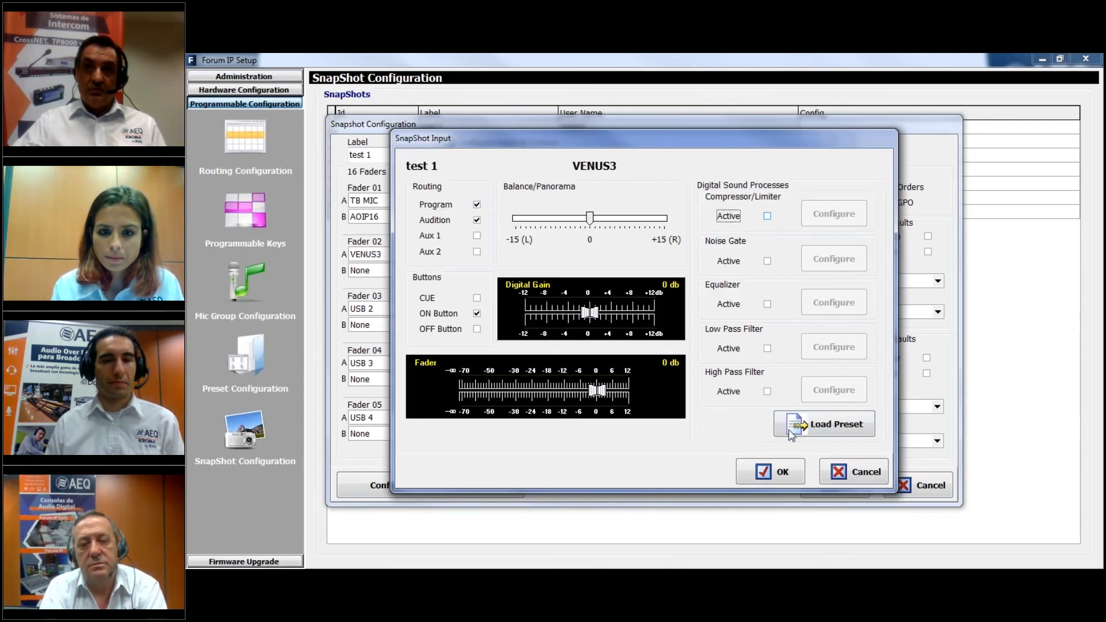
{"action": "left_click", "coordinate": [817, 433]}
{"action": "left_click", "coordinate": [599, 211]}
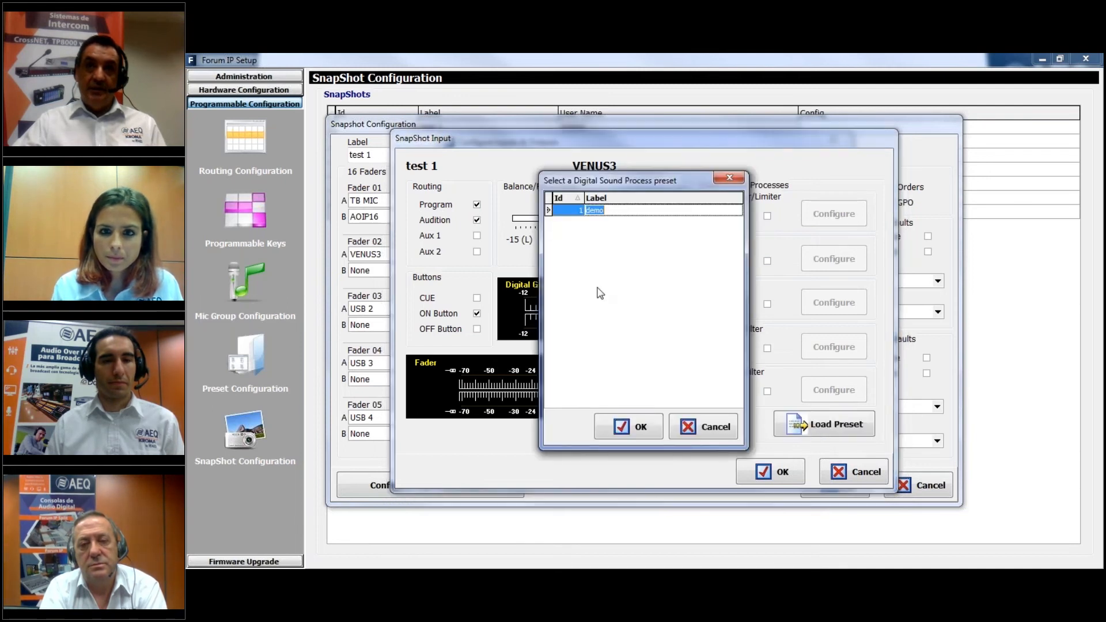
{"action": "left_click", "coordinate": [613, 433]}
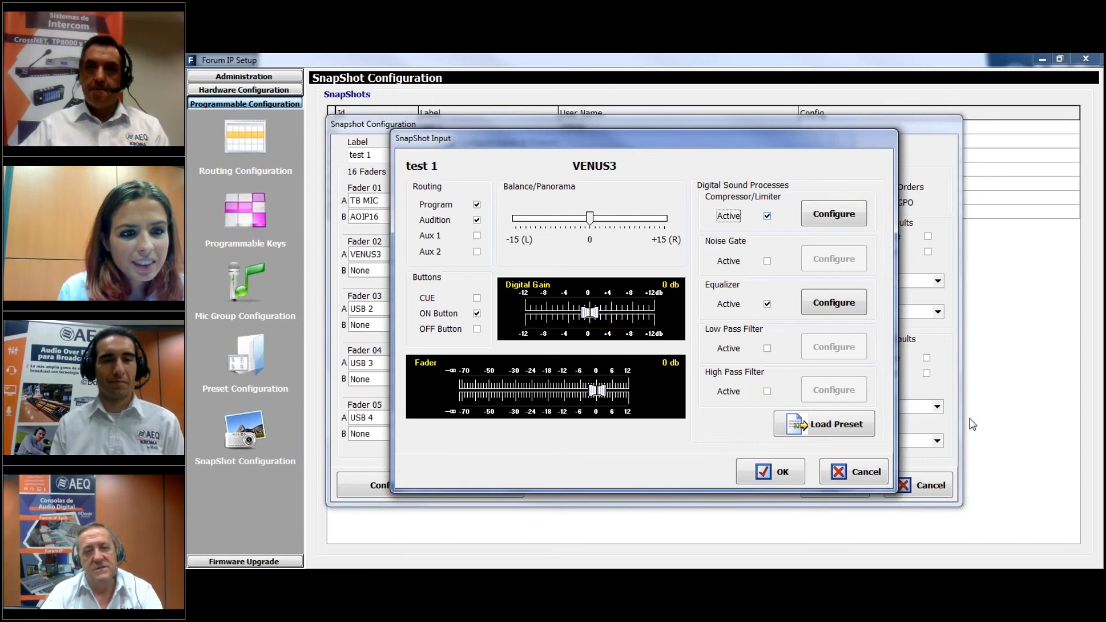
{"action": "left_click", "coordinate": [858, 479]}
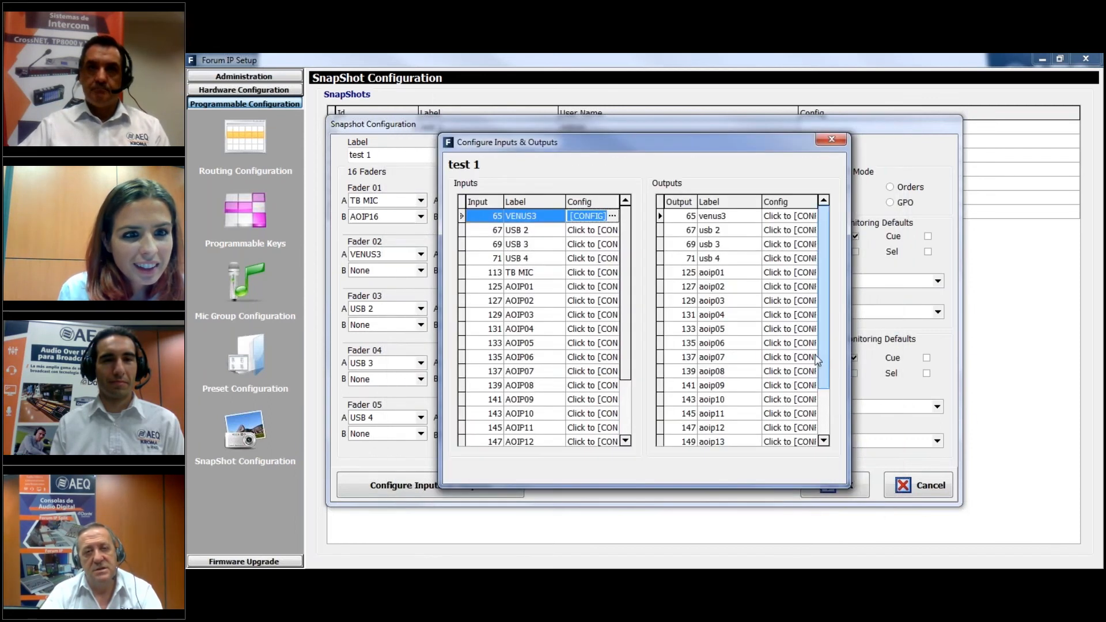
{"action": "left_click", "coordinate": [832, 138]}
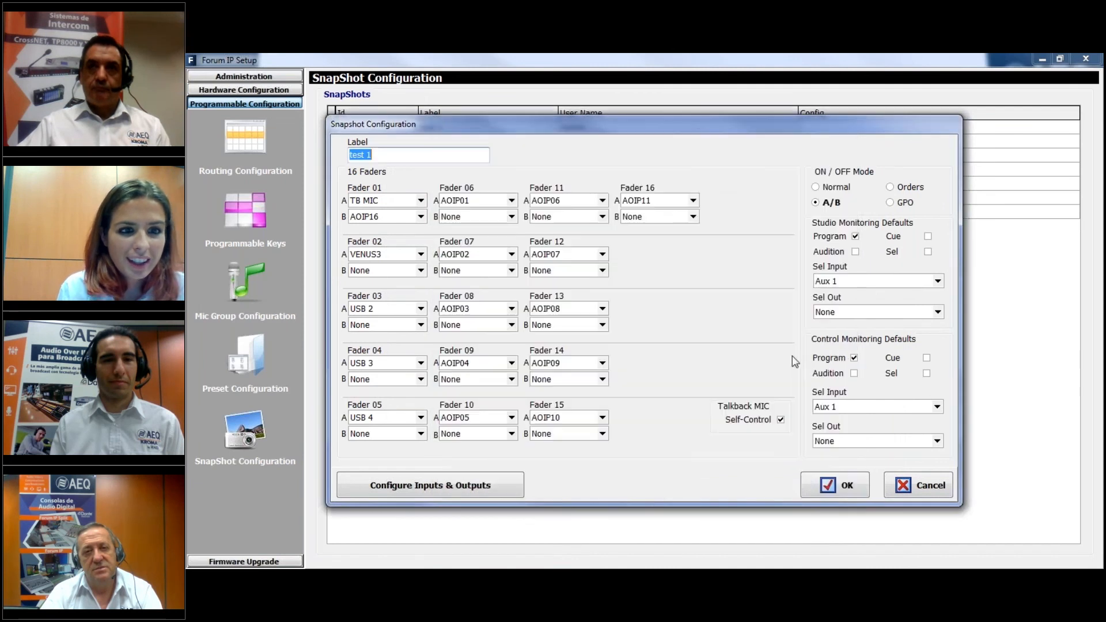
{"action": "left_click", "coordinate": [843, 489]}
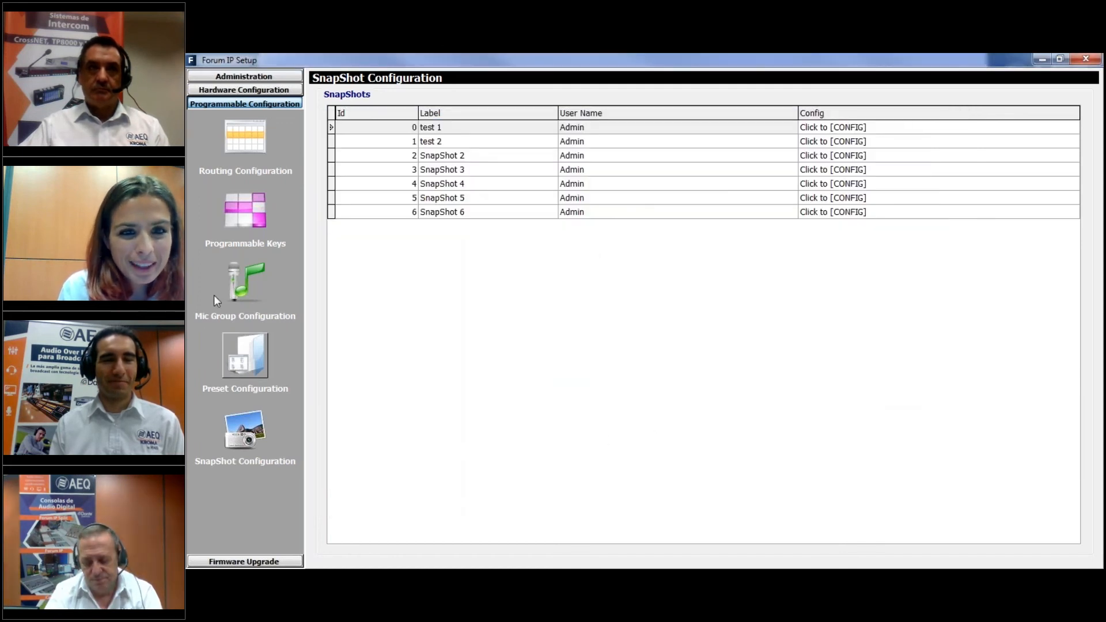
Set physical programmable keys 1 to 6 to Codec mode
{"action": "left_click", "coordinate": [253, 219]}
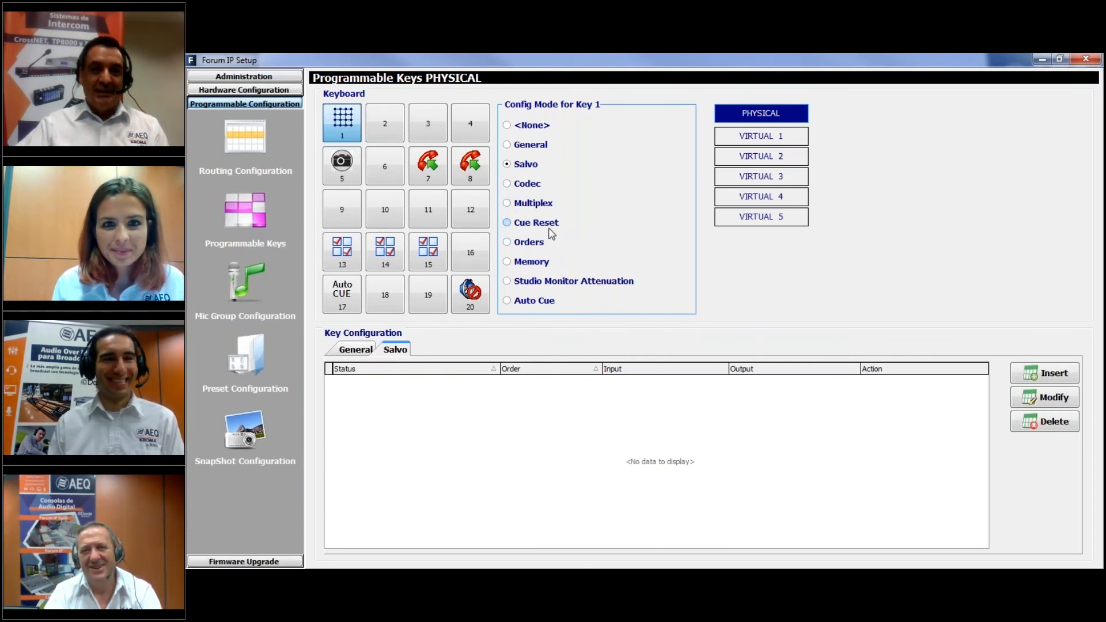
{"action": "left_click", "coordinate": [507, 184]}
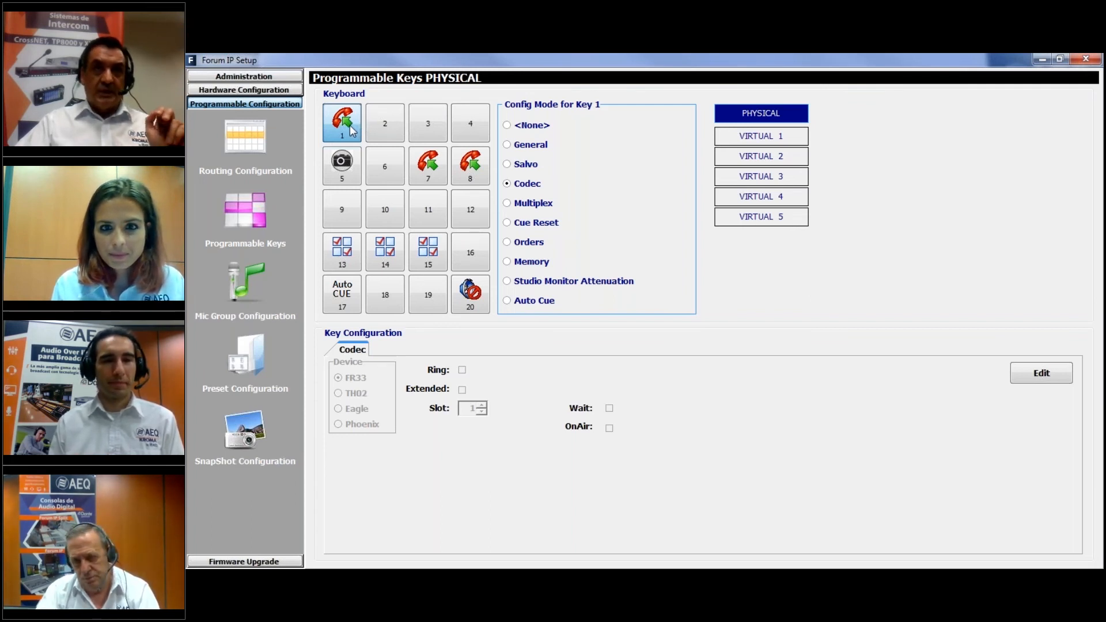
{"action": "left_click", "coordinate": [385, 123]}
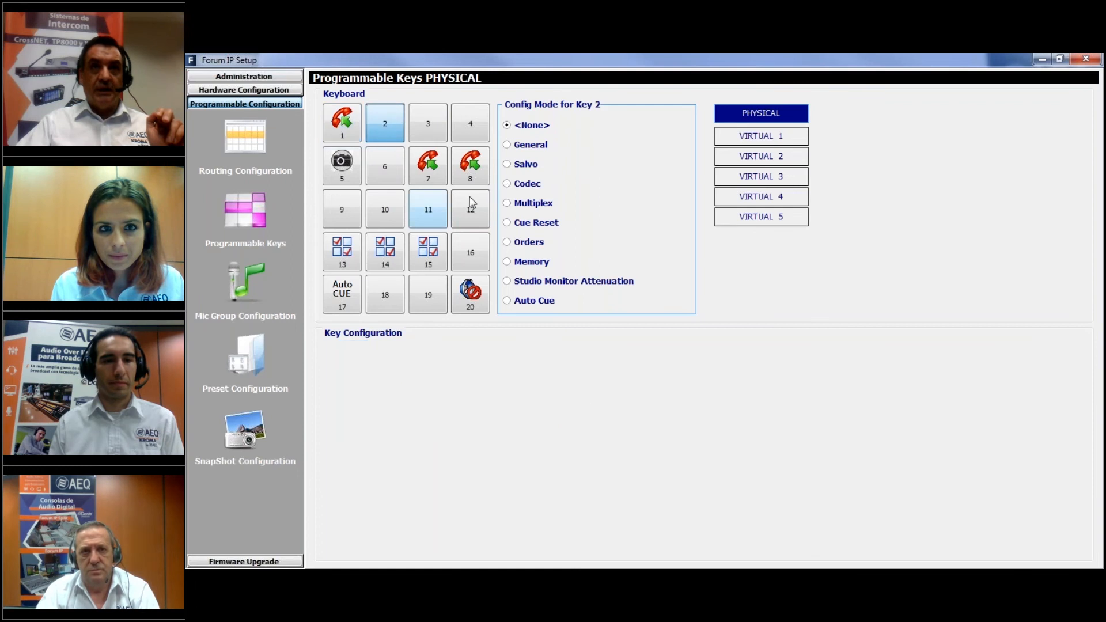
{"action": "left_click", "coordinate": [508, 183]}
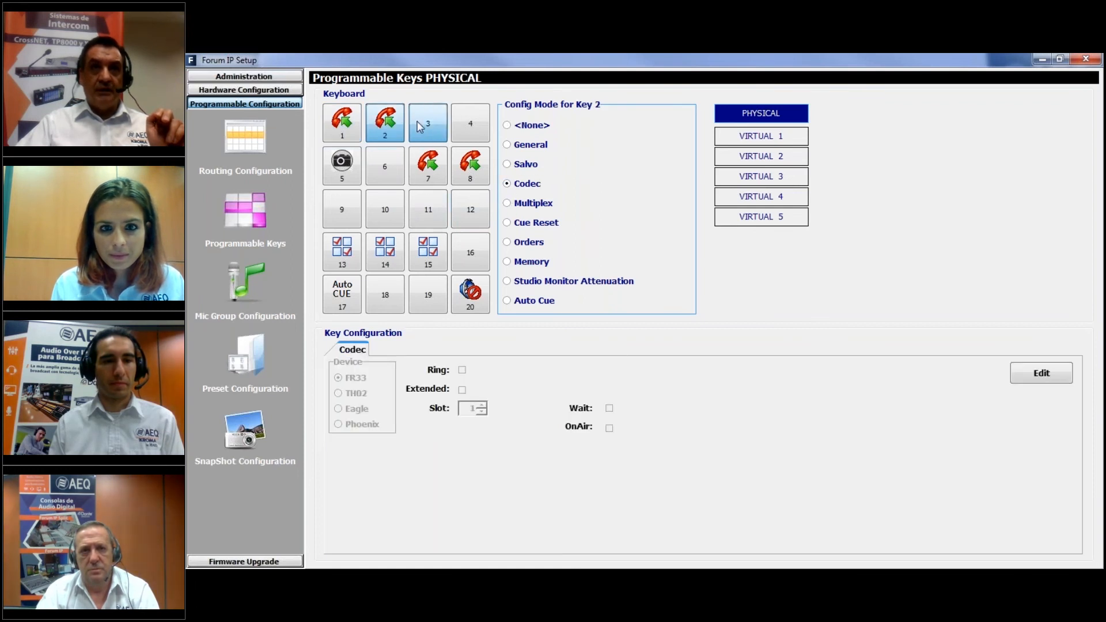
{"action": "left_click", "coordinate": [419, 126]}
{"action": "left_click", "coordinate": [508, 184]}
{"action": "left_click", "coordinate": [470, 124]}
{"action": "left_click", "coordinate": [508, 184]}
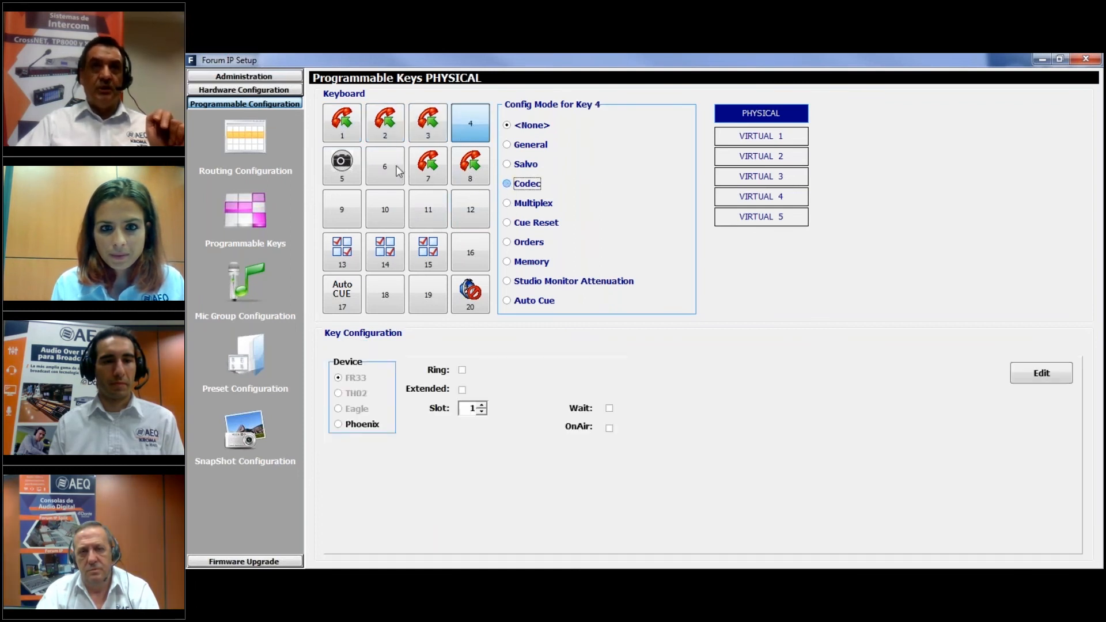
{"action": "left_click", "coordinate": [341, 167]}
{"action": "left_click", "coordinate": [508, 184]}
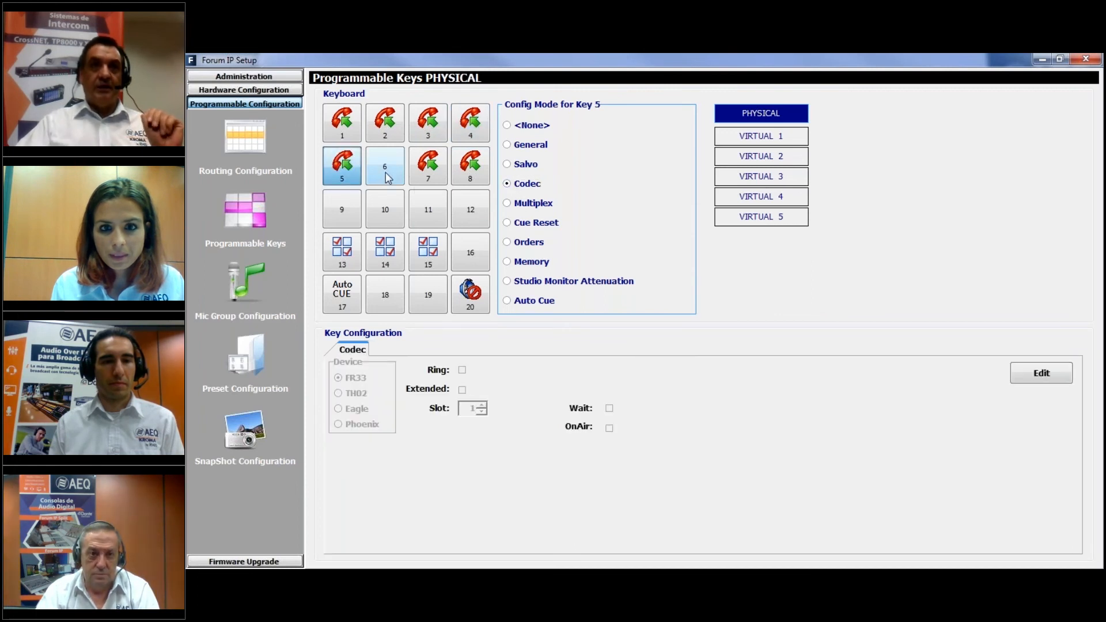
{"action": "left_click", "coordinate": [385, 167]}
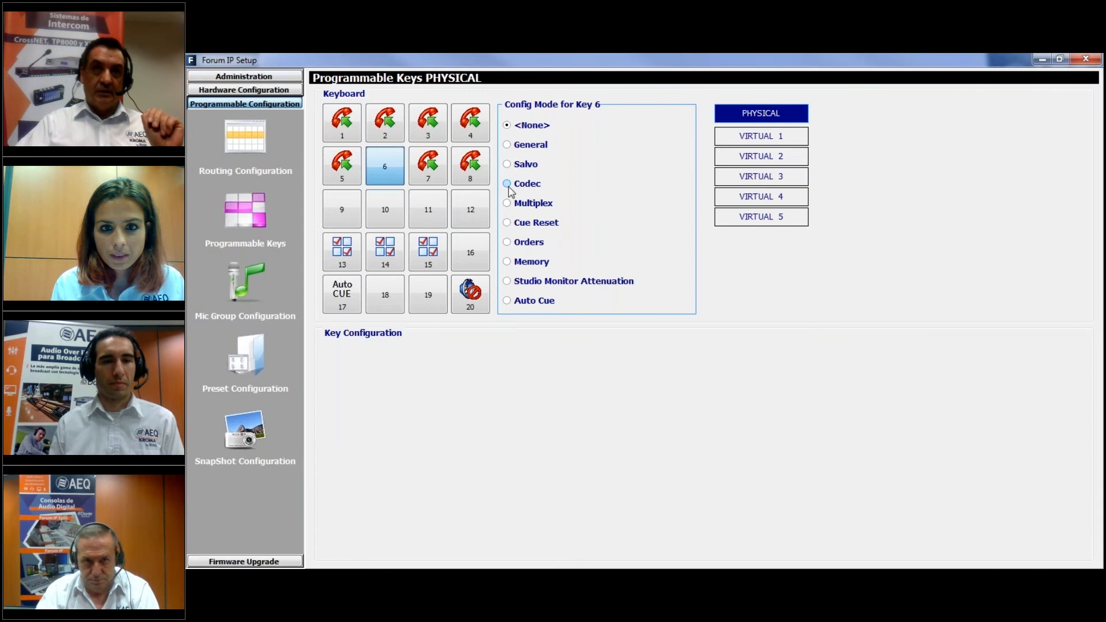
Clear the function of physical keys 7 and 8 by setting their mode to None
{"action": "left_click", "coordinate": [428, 166]}
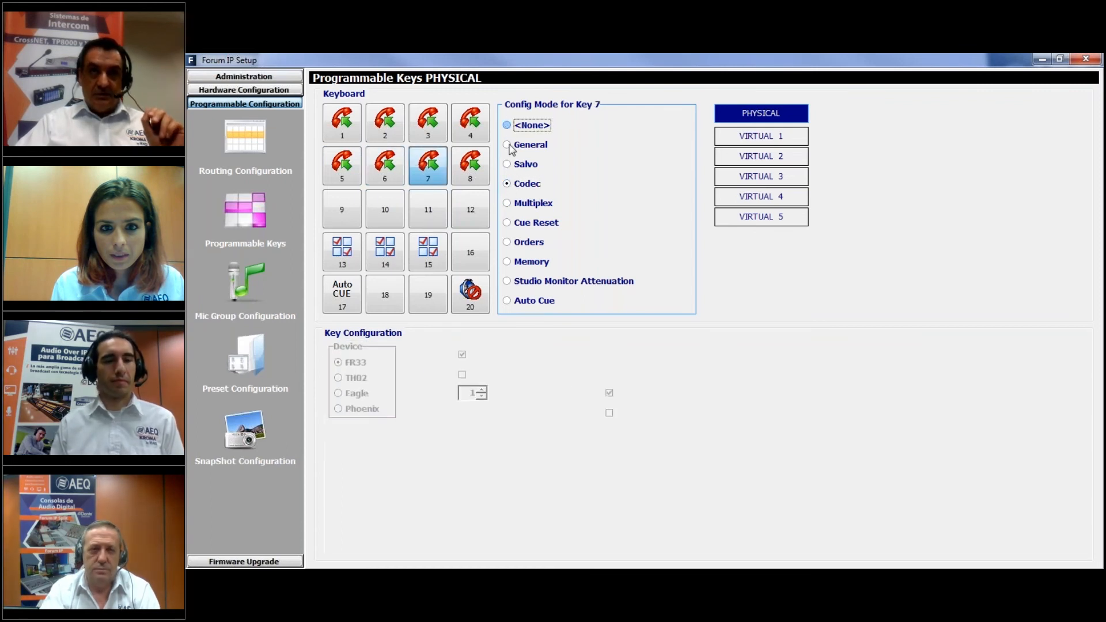
{"action": "left_click", "coordinate": [483, 168]}
{"action": "left_click", "coordinate": [508, 125]}
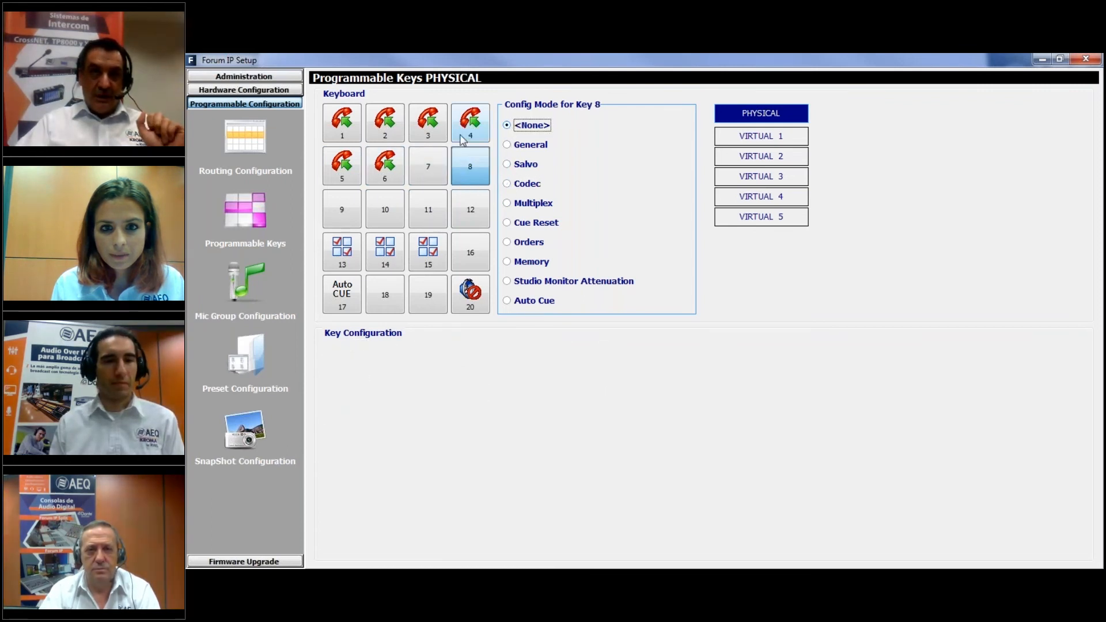
Configure the codec of key 1 as device FR33 on slot 1 and that of key 2 as FR33 on slot 2
{"action": "left_click", "coordinate": [343, 132]}
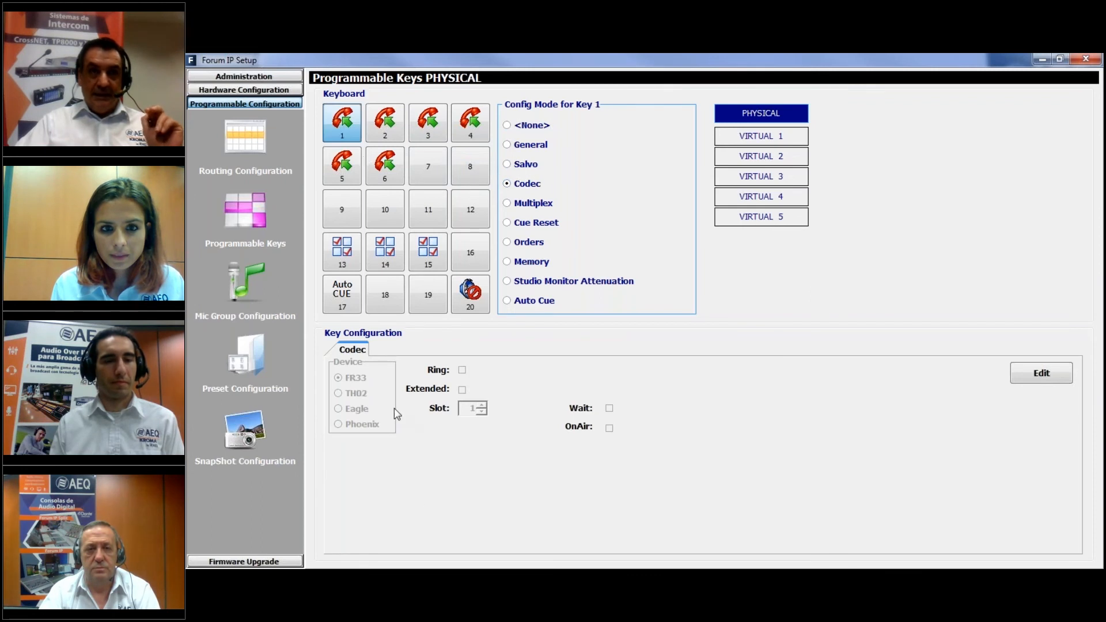
{"action": "left_click", "coordinate": [1041, 372]}
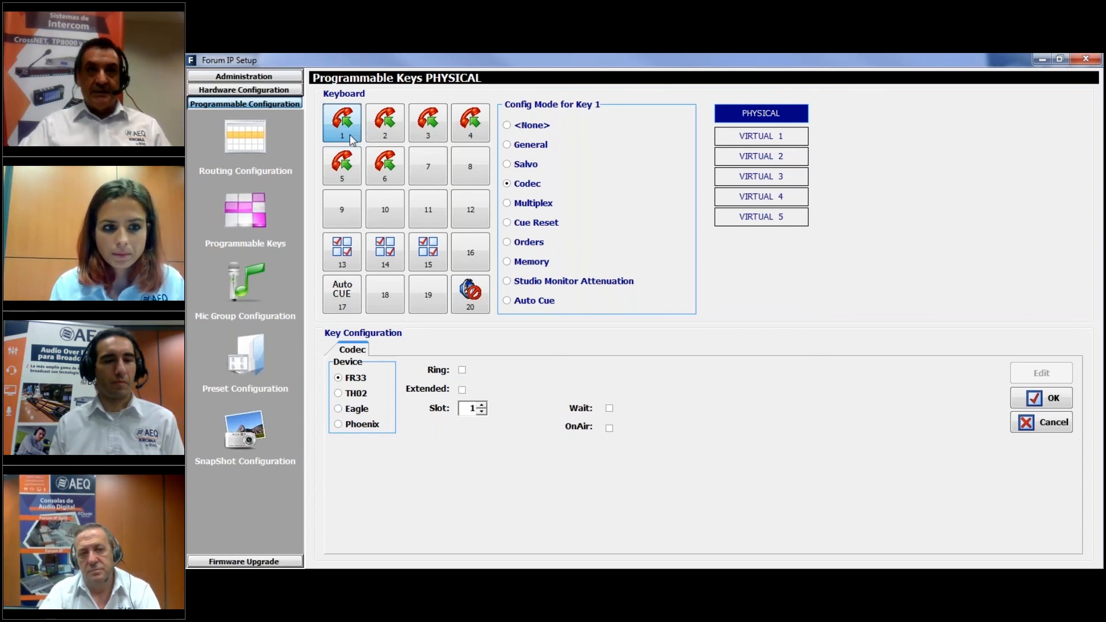
{"action": "left_click", "coordinate": [1033, 399]}
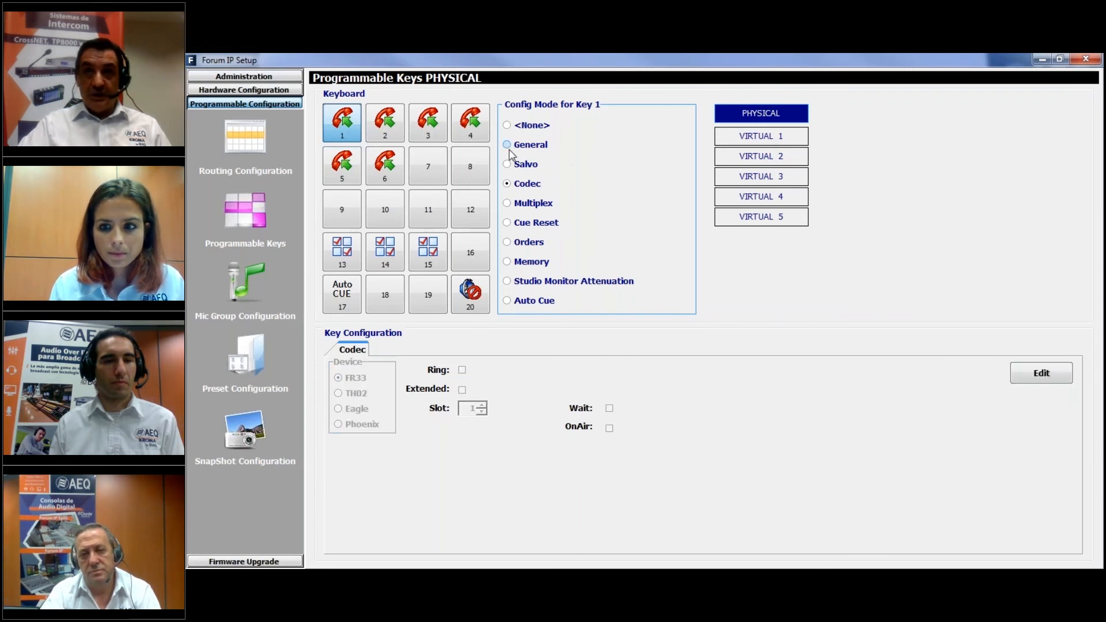
{"action": "left_click", "coordinate": [384, 116]}
{"action": "left_click", "coordinate": [1042, 373]}
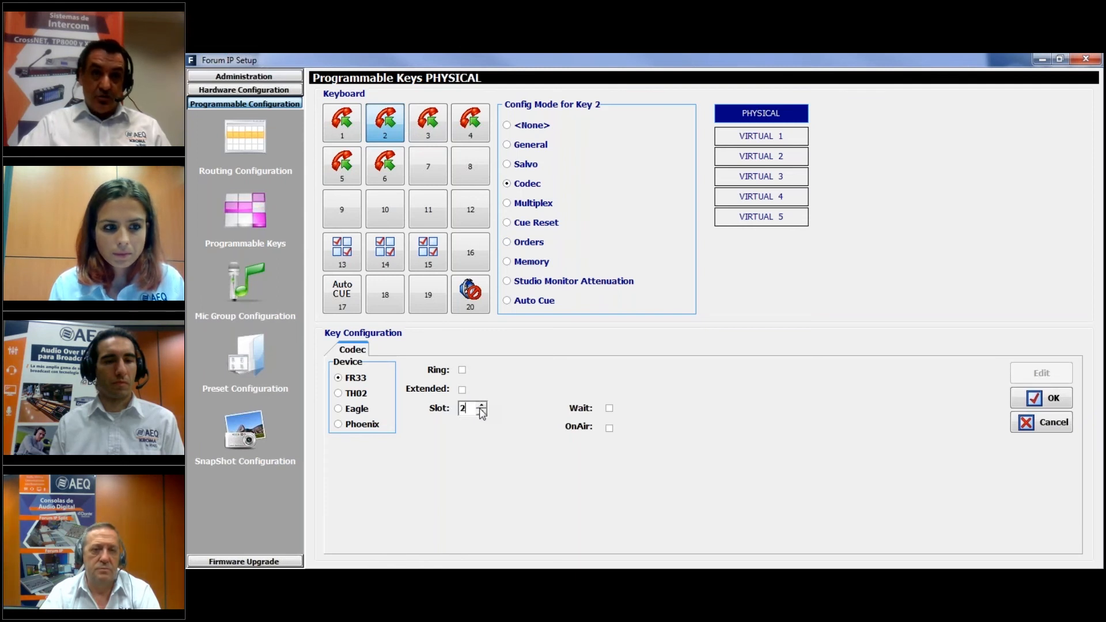
{"action": "left_click", "coordinate": [1042, 398]}
Set the codec device of physical keys 3 and 4 to TH02 on line 1
{"action": "left_click", "coordinate": [432, 119]}
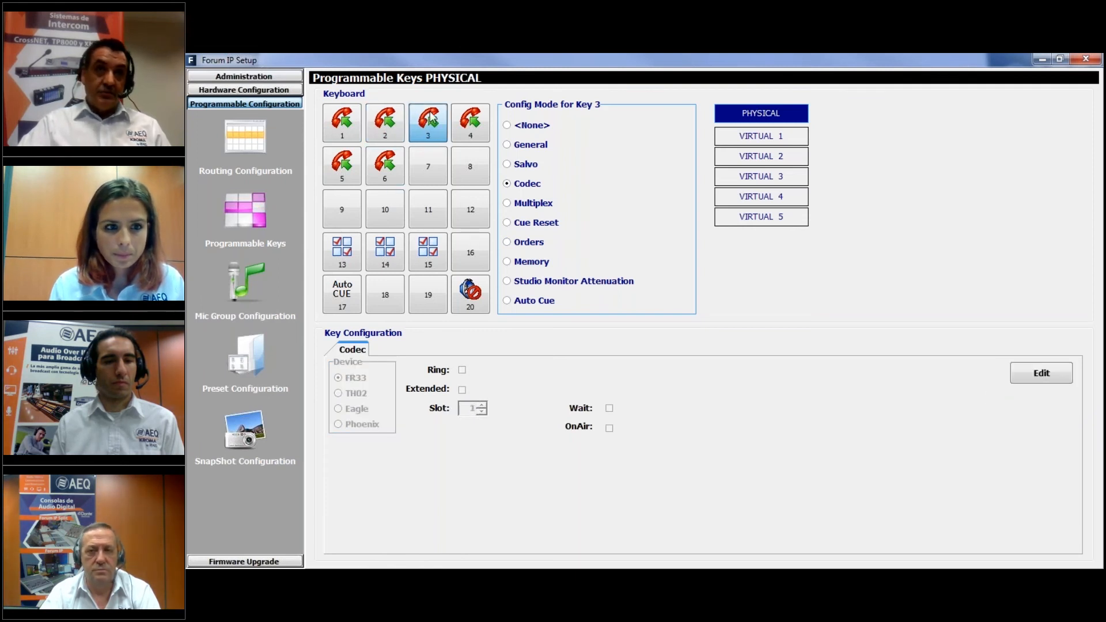
{"action": "left_click", "coordinate": [1043, 377]}
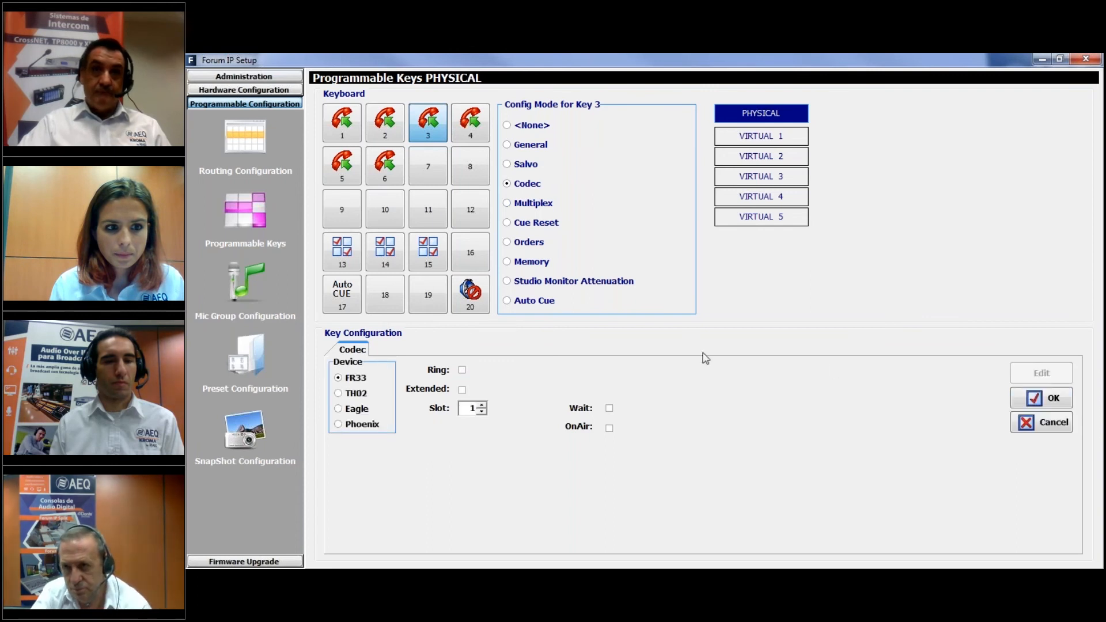
{"action": "left_click", "coordinate": [356, 394]}
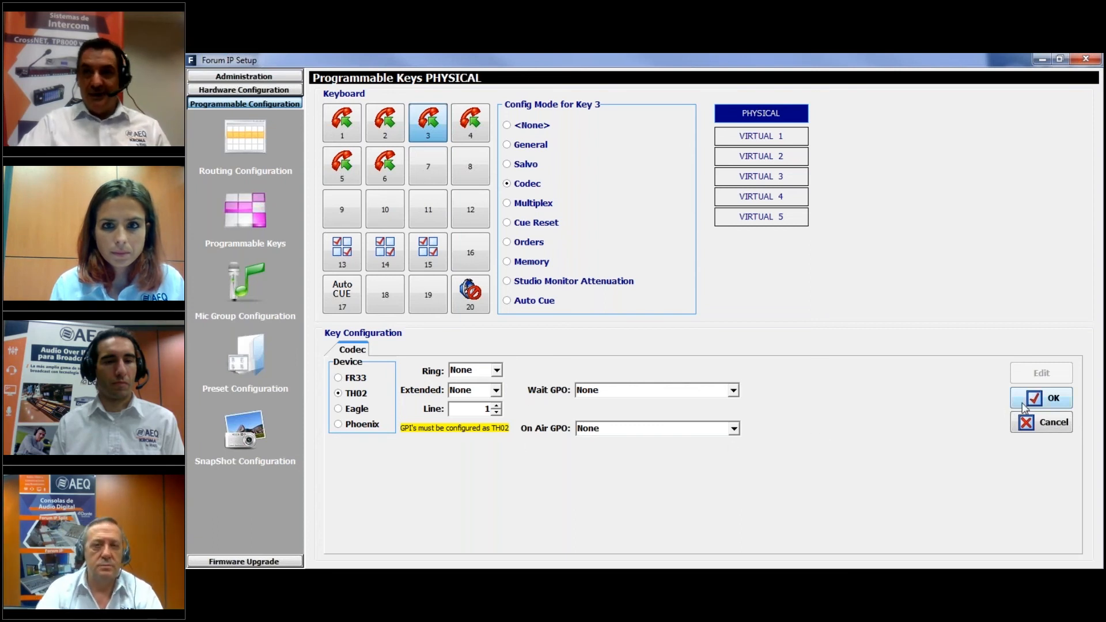
{"action": "key", "text": "Return"}
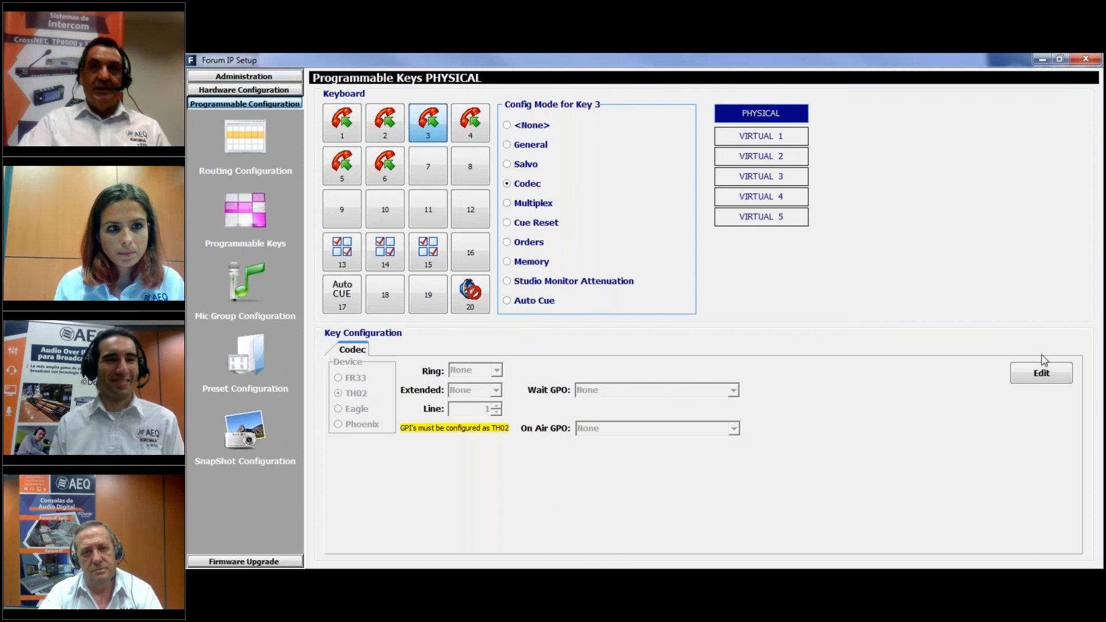
{"action": "left_click", "coordinate": [484, 126]}
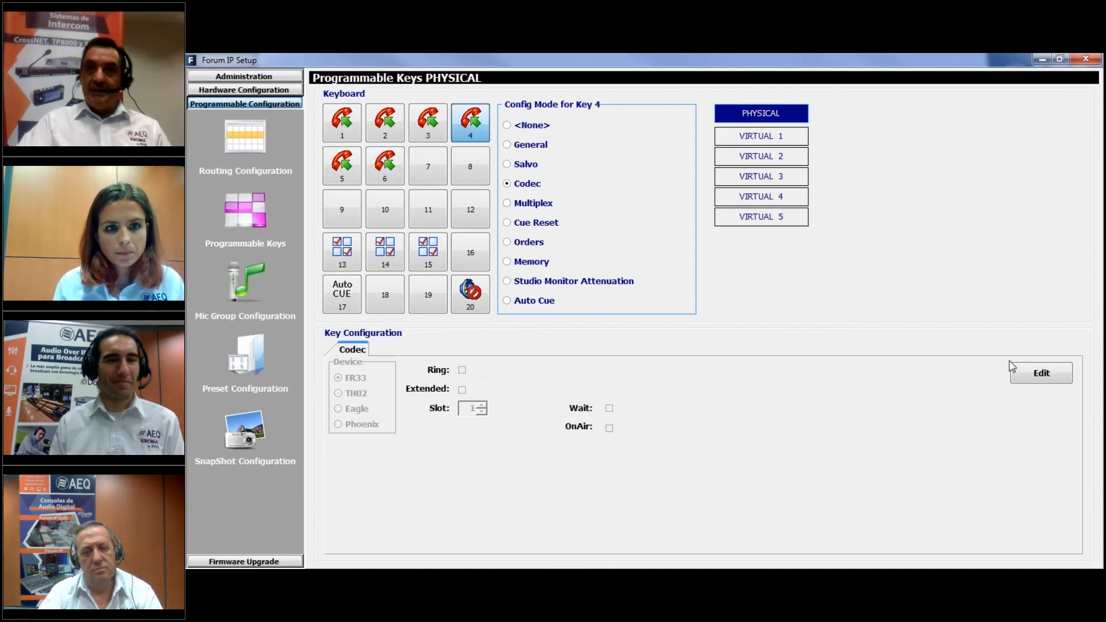
{"action": "left_click", "coordinate": [1034, 376]}
{"action": "left_click", "coordinate": [361, 394]}
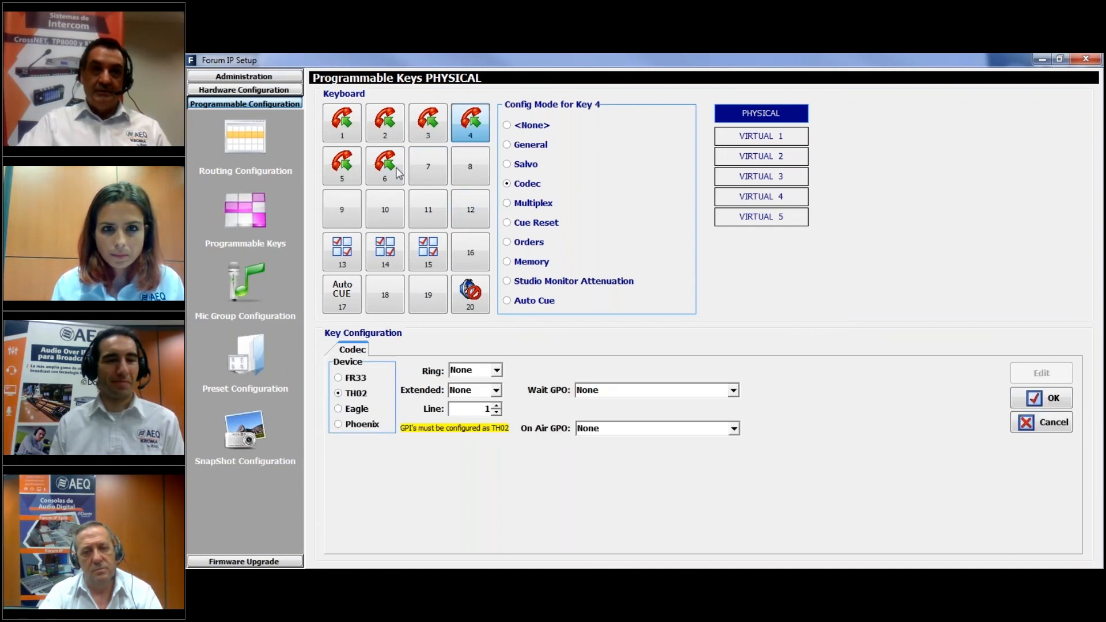
{"action": "left_click", "coordinate": [1050, 404]}
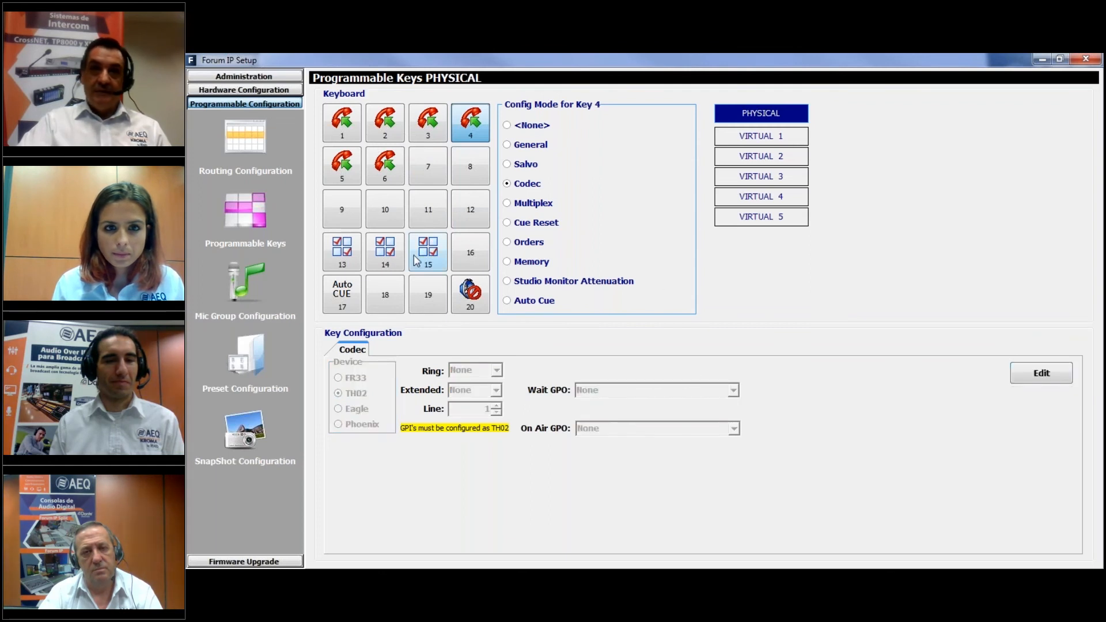
Set the codec device of physical keys 5 and 6 to Phoenix on line 1
{"action": "left_click", "coordinate": [347, 167]}
{"action": "left_click", "coordinate": [1020, 372]}
{"action": "left_click", "coordinate": [361, 429]}
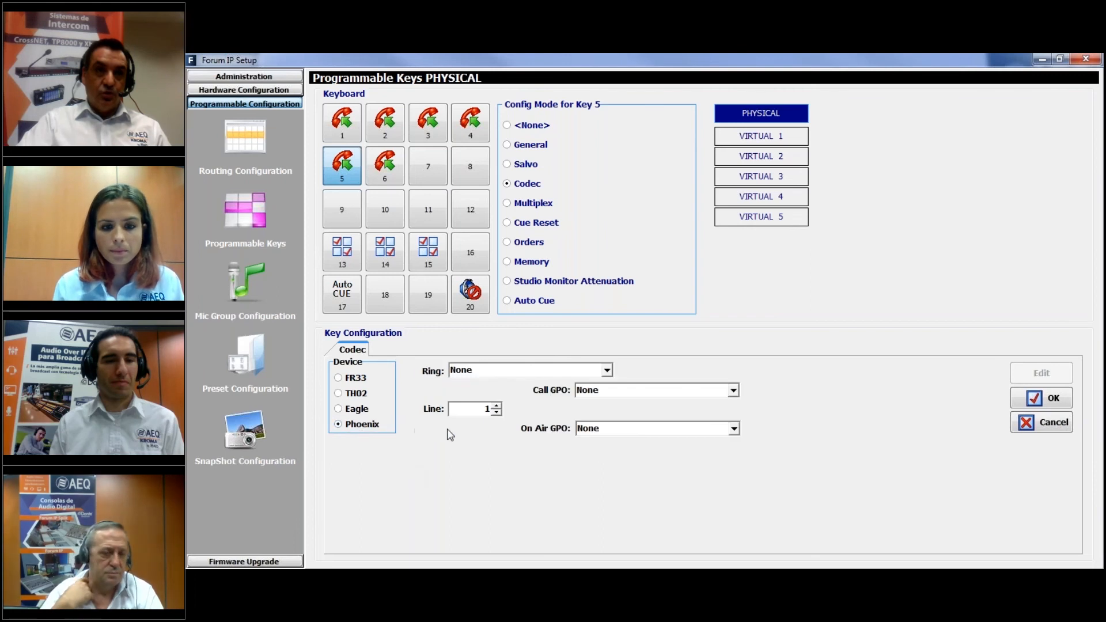
{"action": "left_click", "coordinate": [1046, 397]}
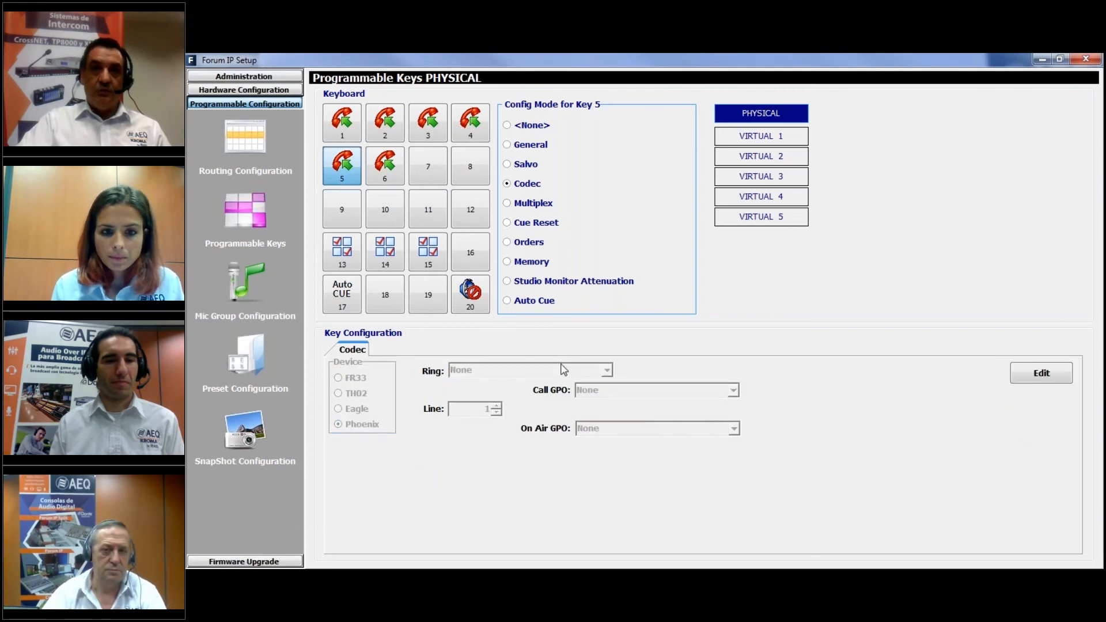
{"action": "left_click", "coordinate": [376, 168]}
{"action": "left_click", "coordinate": [1037, 374]}
{"action": "left_click", "coordinate": [339, 425]}
{"action": "left_click", "coordinate": [1032, 400]}
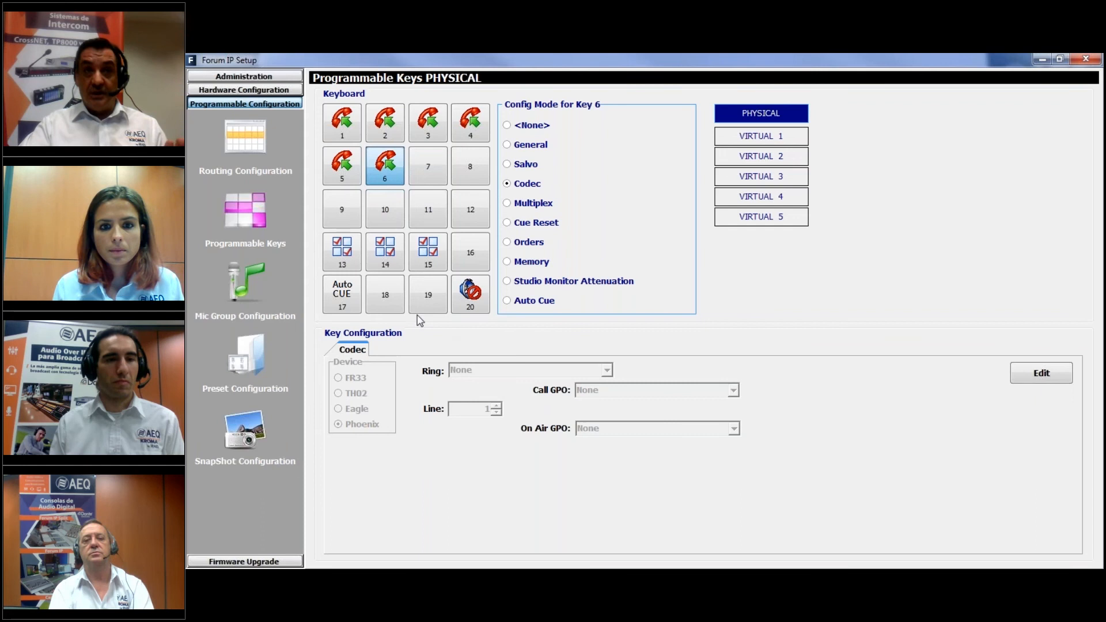
Assign the Orders mode to physical programmable keys 7, 8, 9 and 10
{"action": "left_click", "coordinate": [434, 165]}
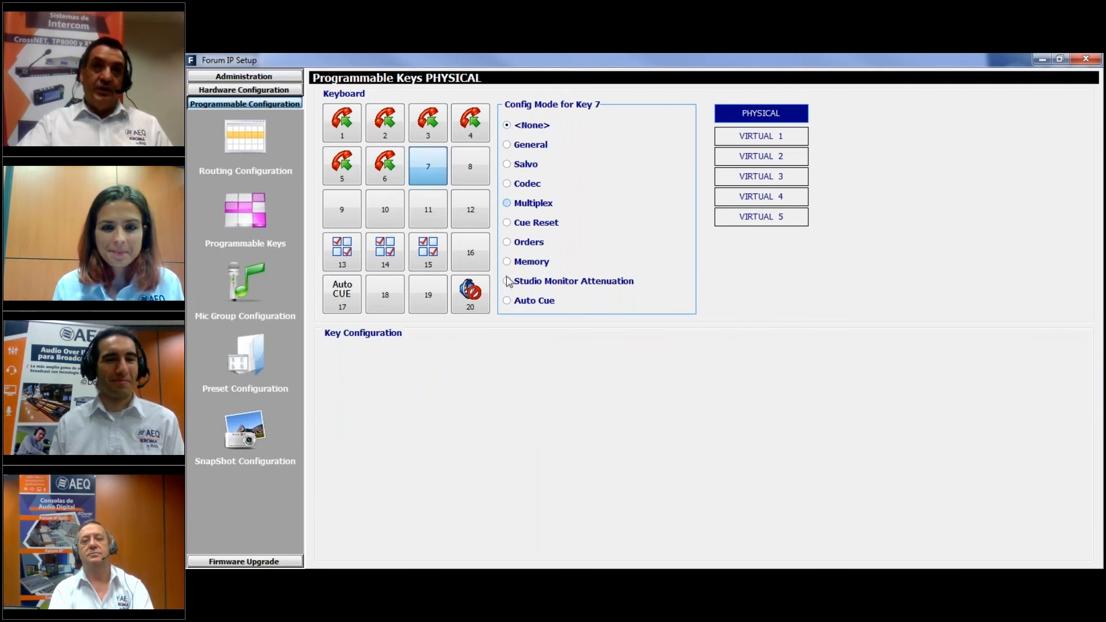
{"action": "left_click", "coordinate": [507, 243]}
{"action": "left_click", "coordinate": [470, 179]}
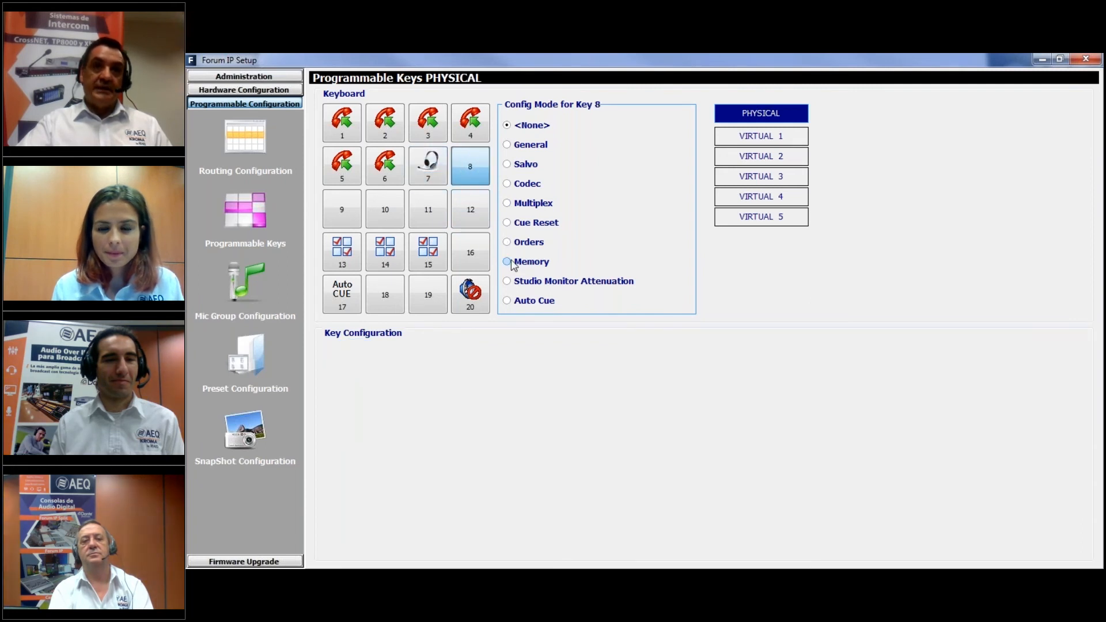
{"action": "left_click", "coordinate": [507, 242]}
{"action": "left_click", "coordinate": [342, 208]}
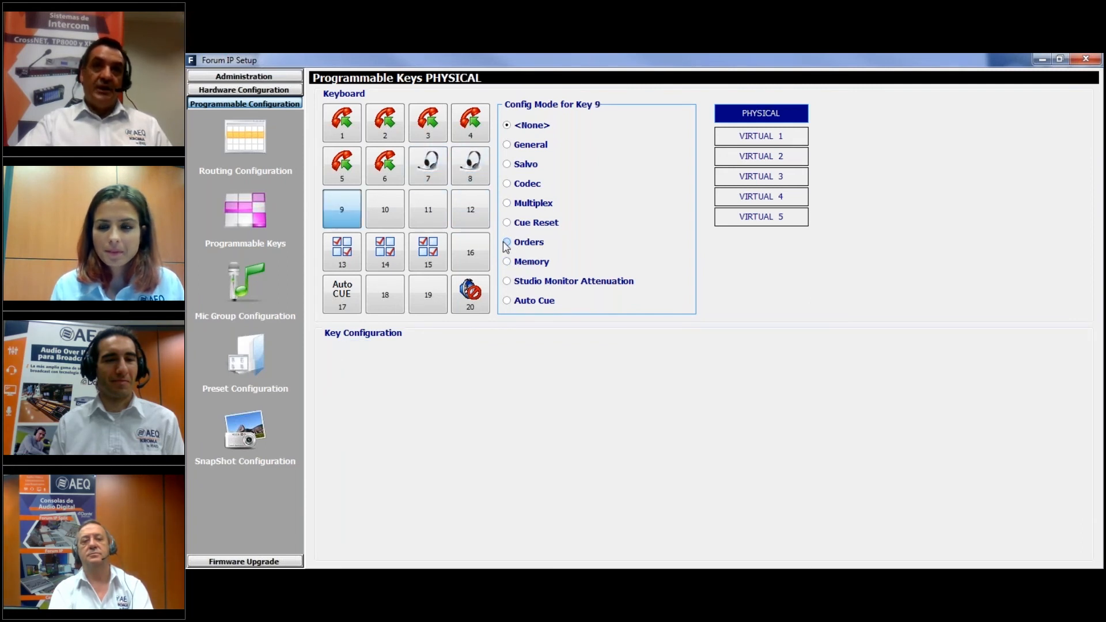
{"action": "left_click", "coordinate": [378, 202]}
{"action": "left_click", "coordinate": [507, 242]}
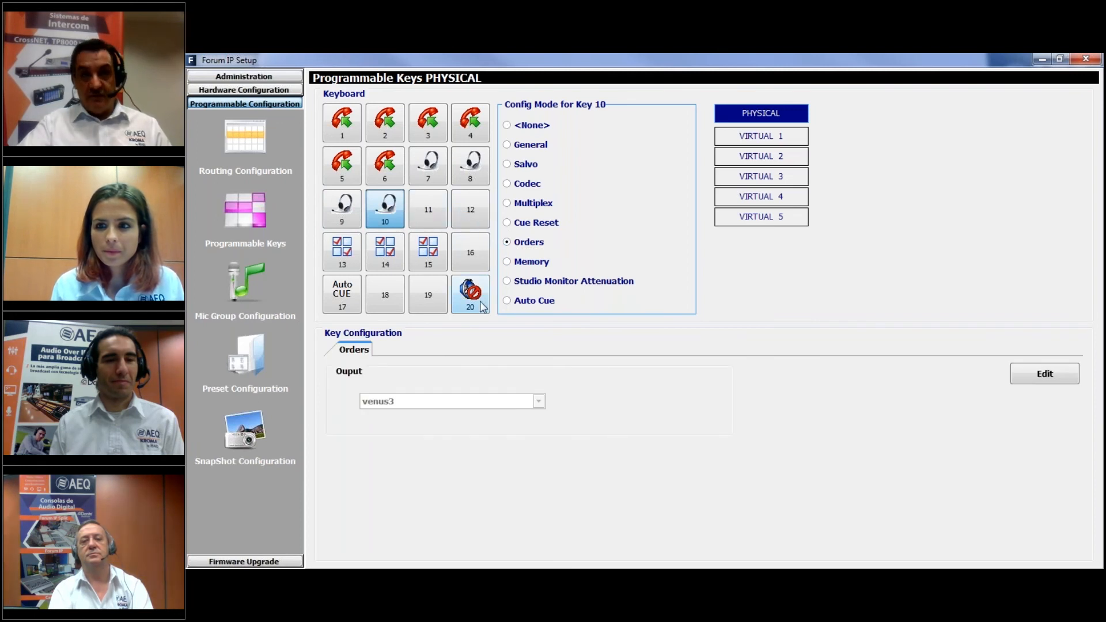
Open the configuration of the test 1 snapshot and switch its ON/OFF mode to Orders, accepting the removal of the B inputs
{"action": "left_click", "coordinate": [236, 428]}
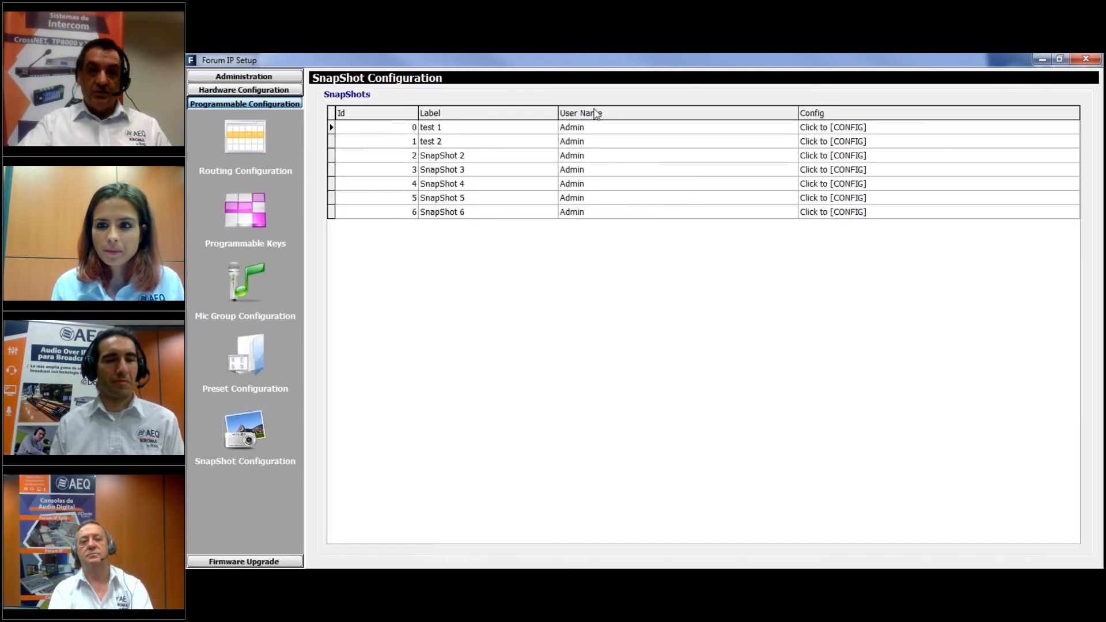
{"action": "left_click", "coordinate": [496, 131]}
{"action": "left_click", "coordinate": [864, 129]}
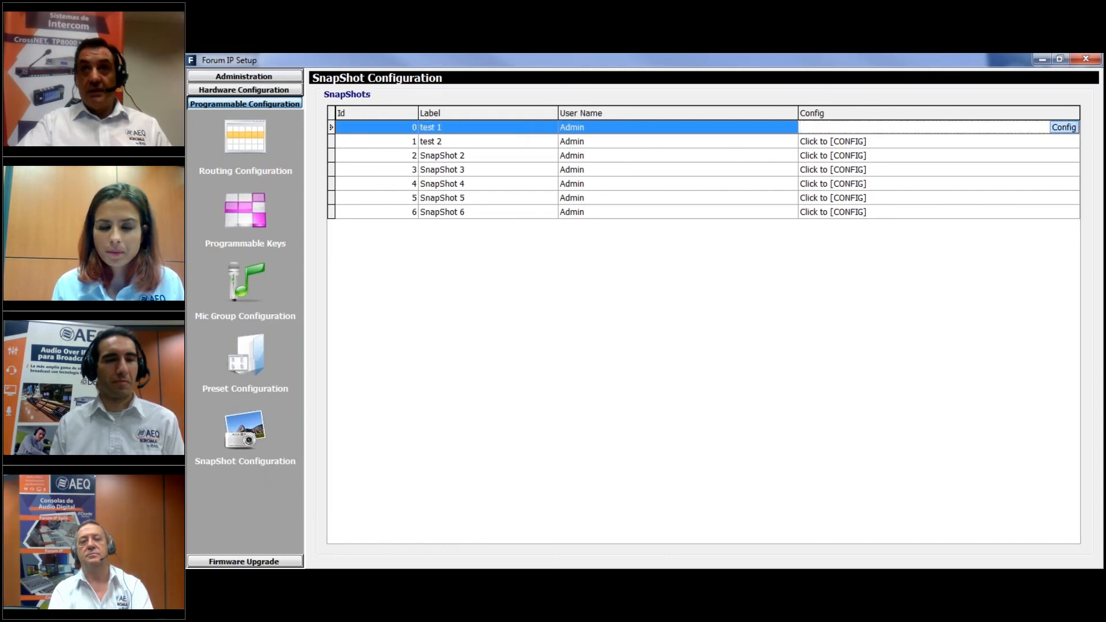
{"action": "left_click", "coordinate": [1065, 128]}
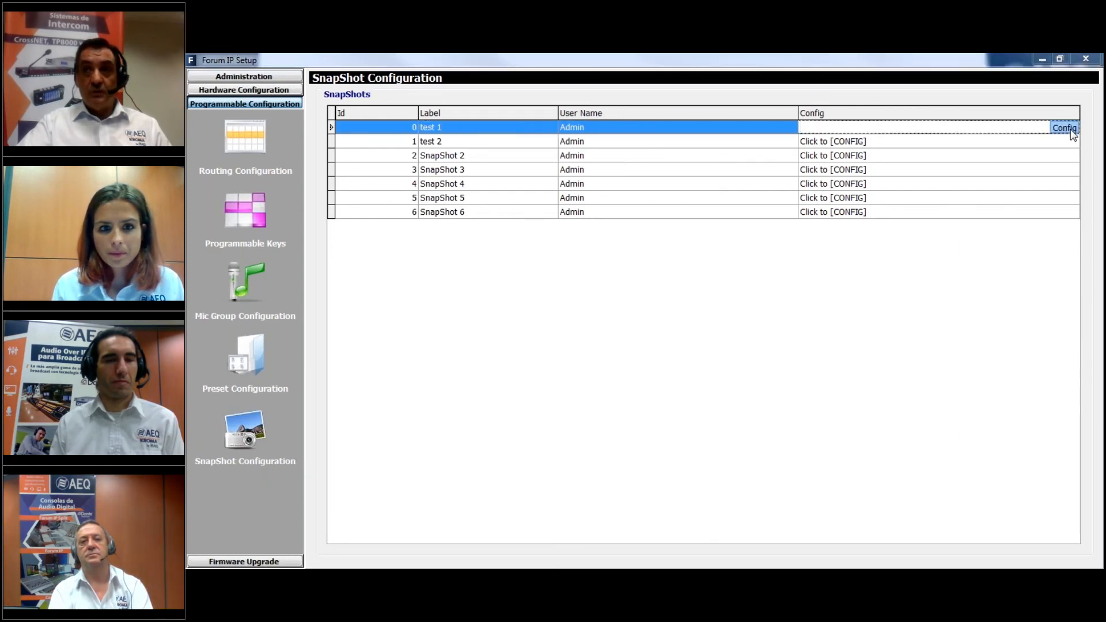
{"action": "left_click", "coordinate": [891, 187]}
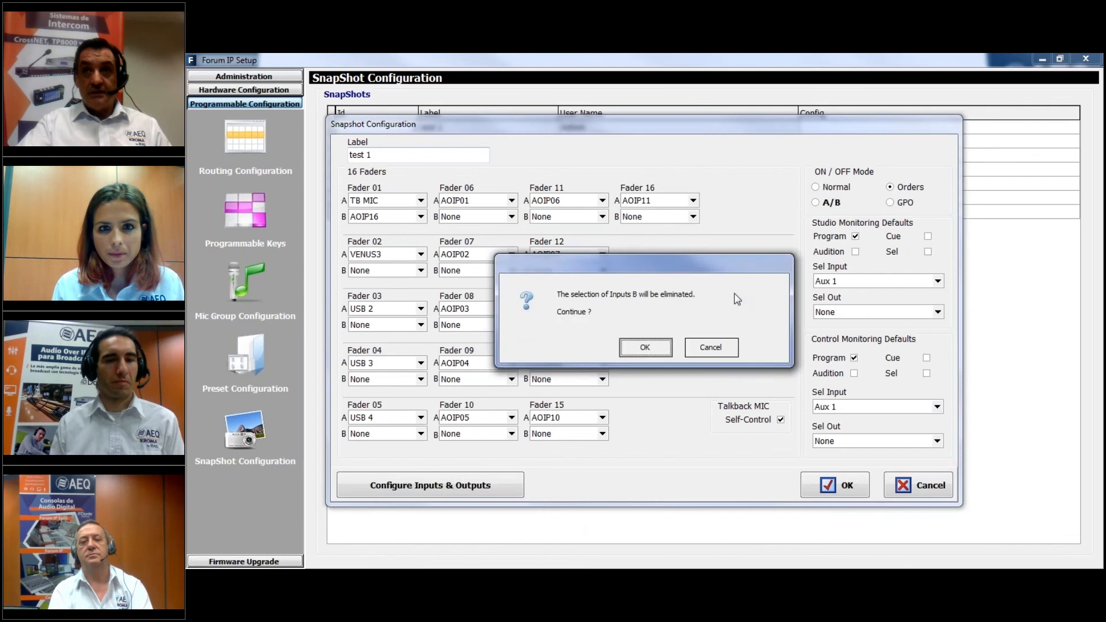
{"action": "left_click", "coordinate": [647, 348]}
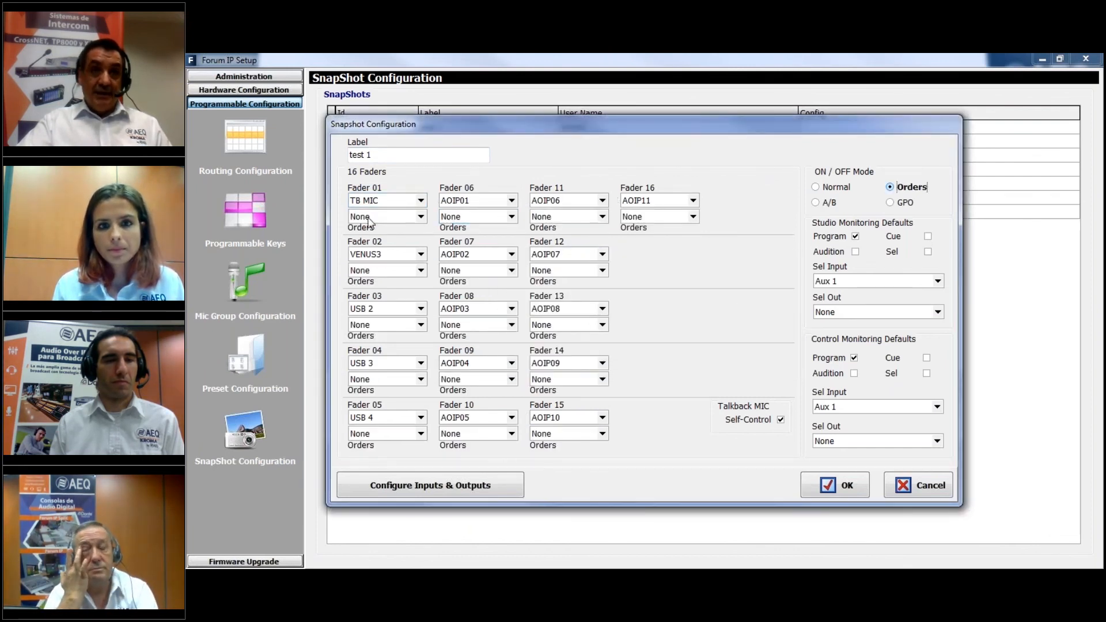
Set the Orders output of Fader 01 to aoip01 and that of Fader 02 to venus3
{"action": "left_click", "coordinate": [422, 216]}
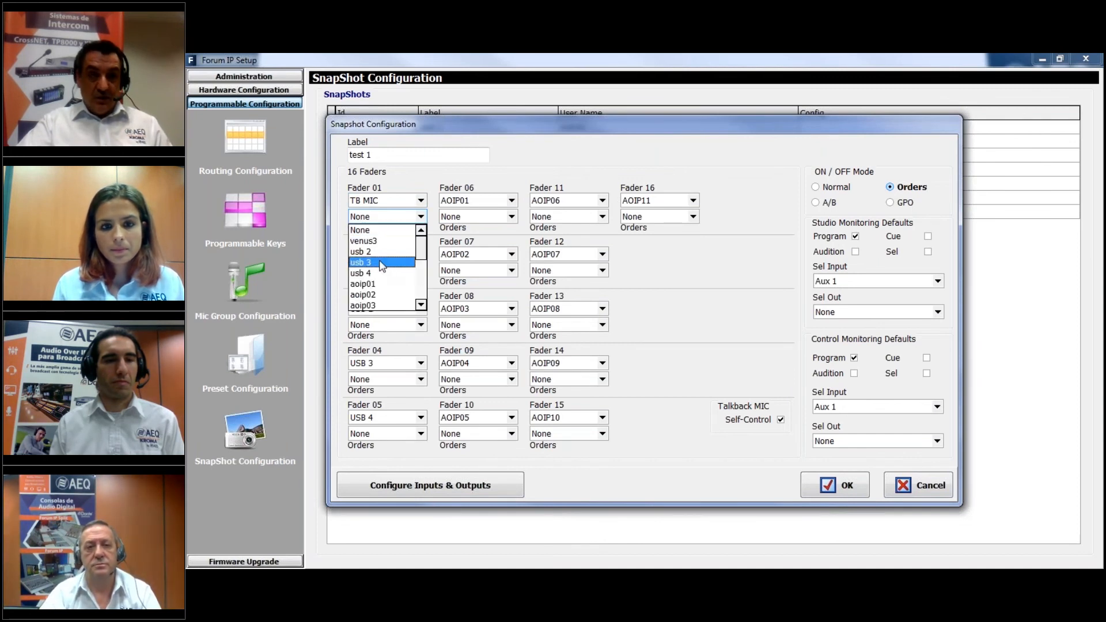
{"action": "left_click", "coordinate": [385, 200]}
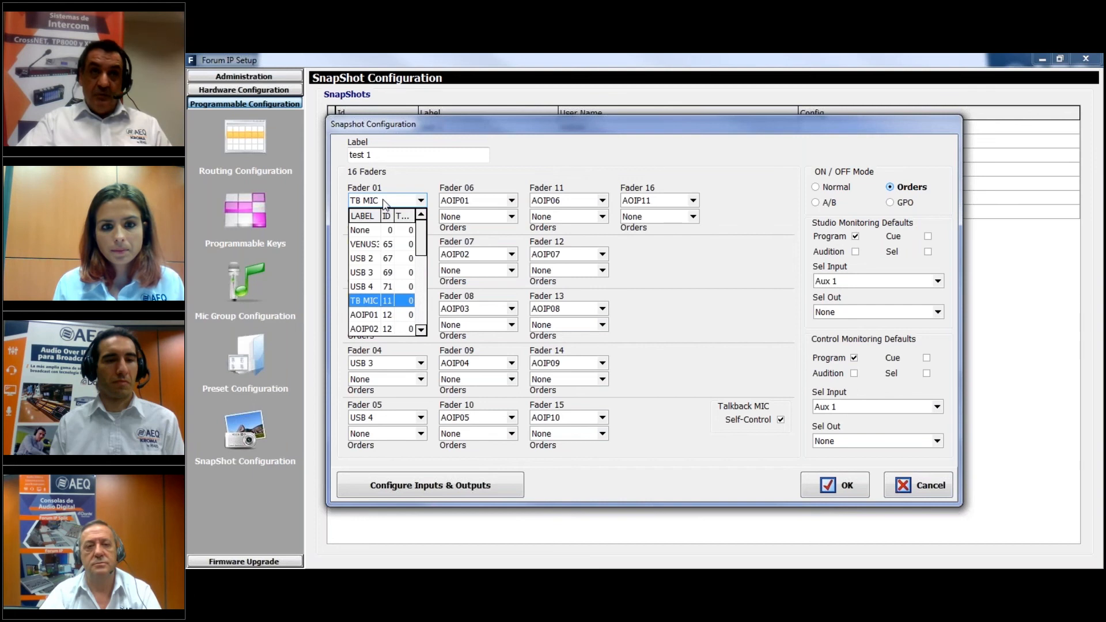
{"action": "left_click", "coordinate": [385, 201]}
{"action": "left_click", "coordinate": [422, 217]}
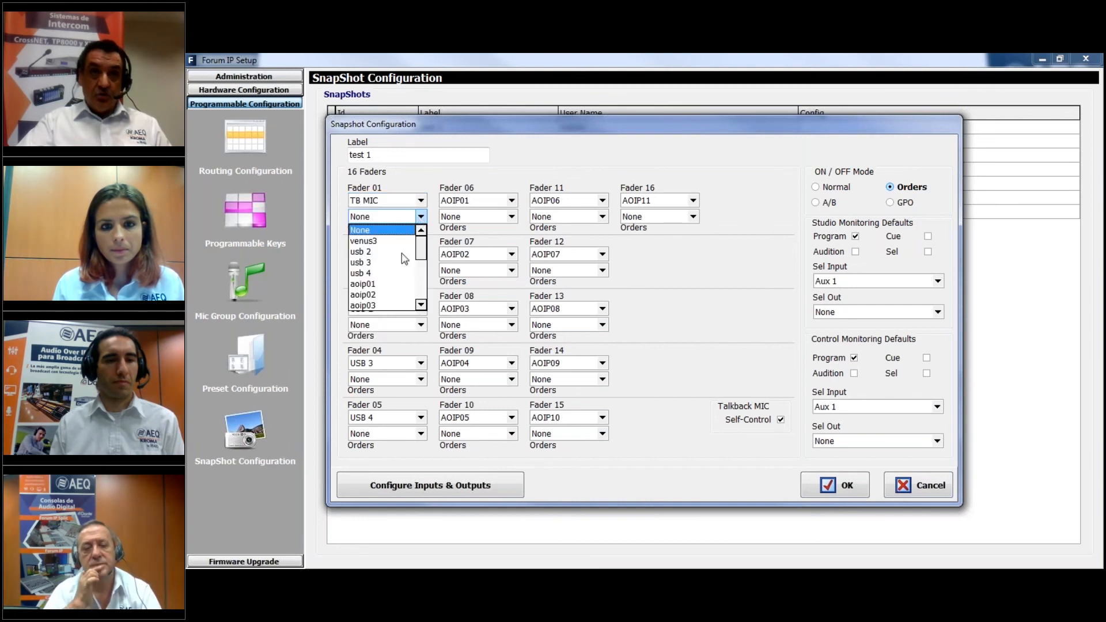
{"action": "left_click", "coordinate": [362, 284]}
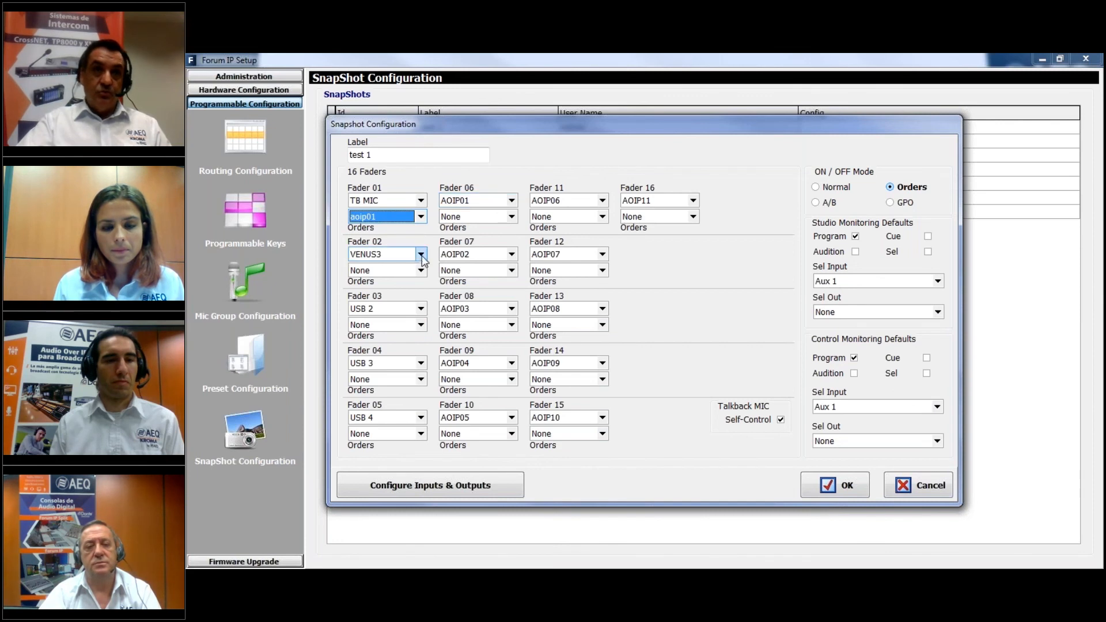
{"action": "left_click", "coordinate": [421, 270]}
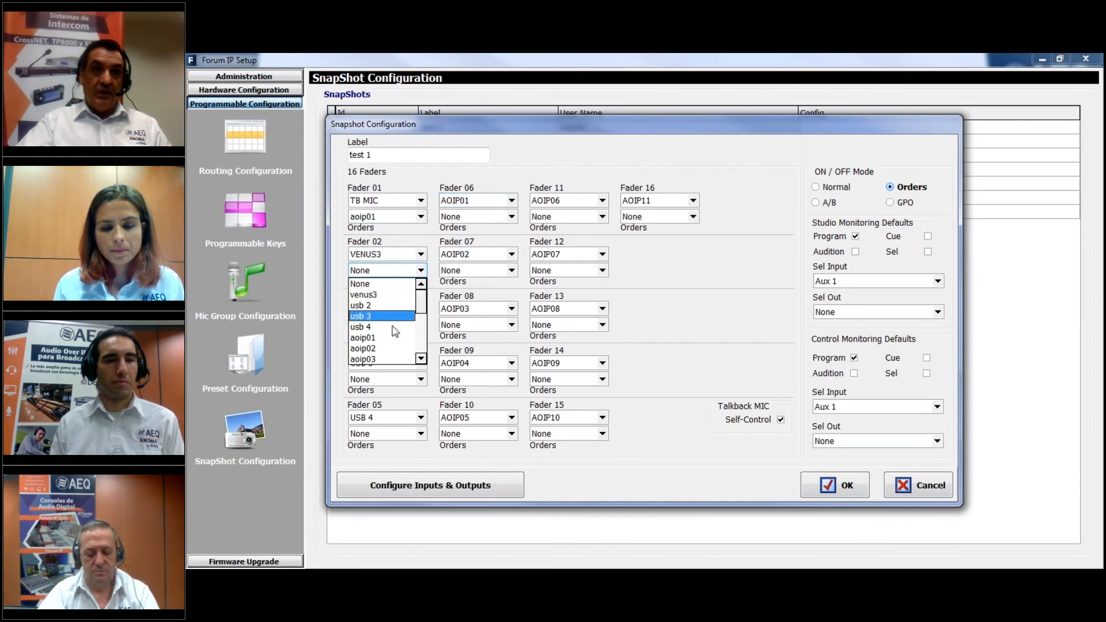
{"action": "left_click", "coordinate": [381, 294]}
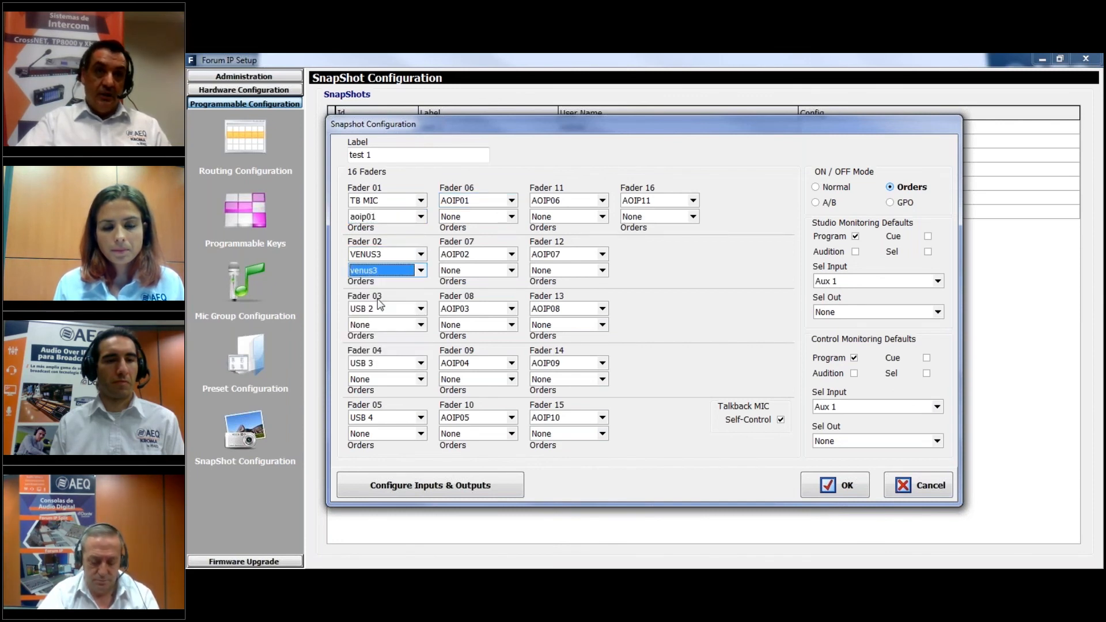
Try to assign USB 3 as the input of Fader 03
{"action": "left_click", "coordinate": [409, 310]}
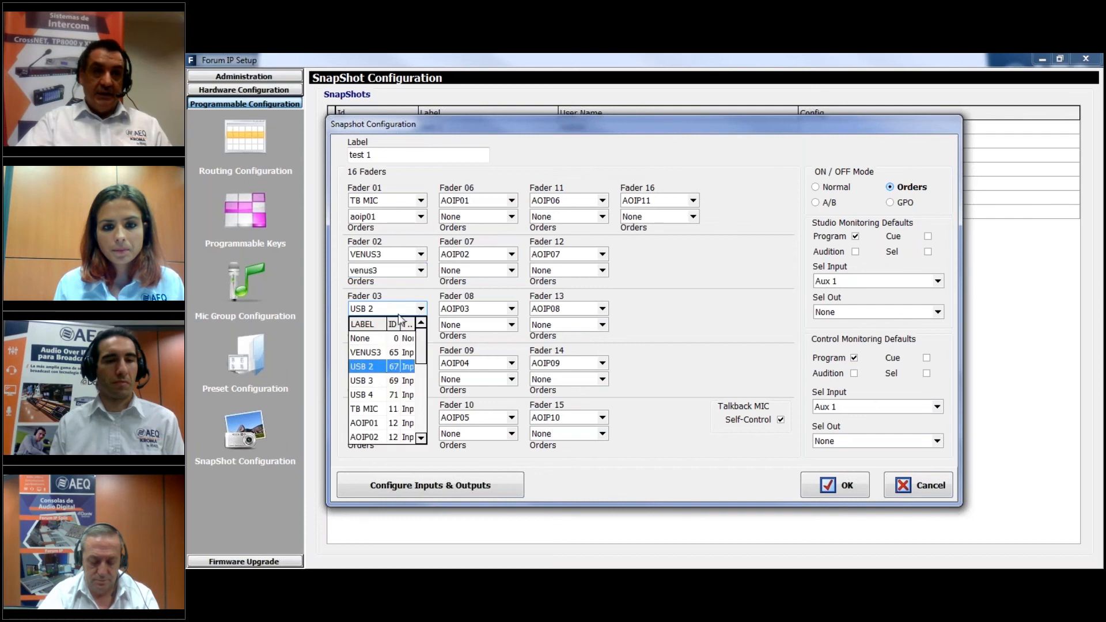
{"action": "left_click", "coordinate": [375, 381]}
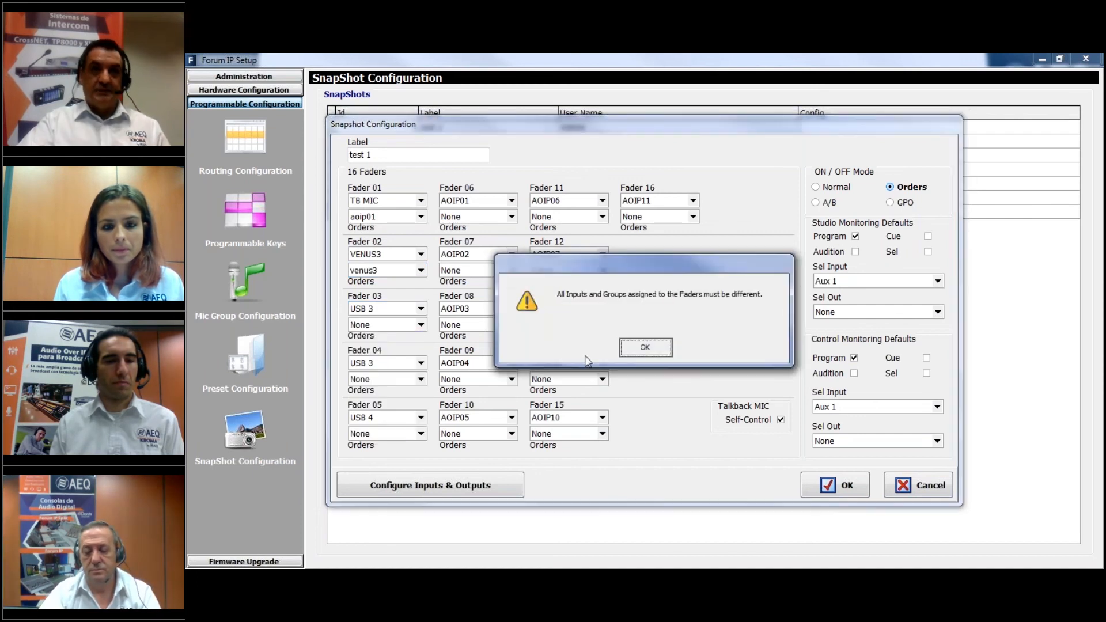
{"action": "left_click", "coordinate": [644, 344]}
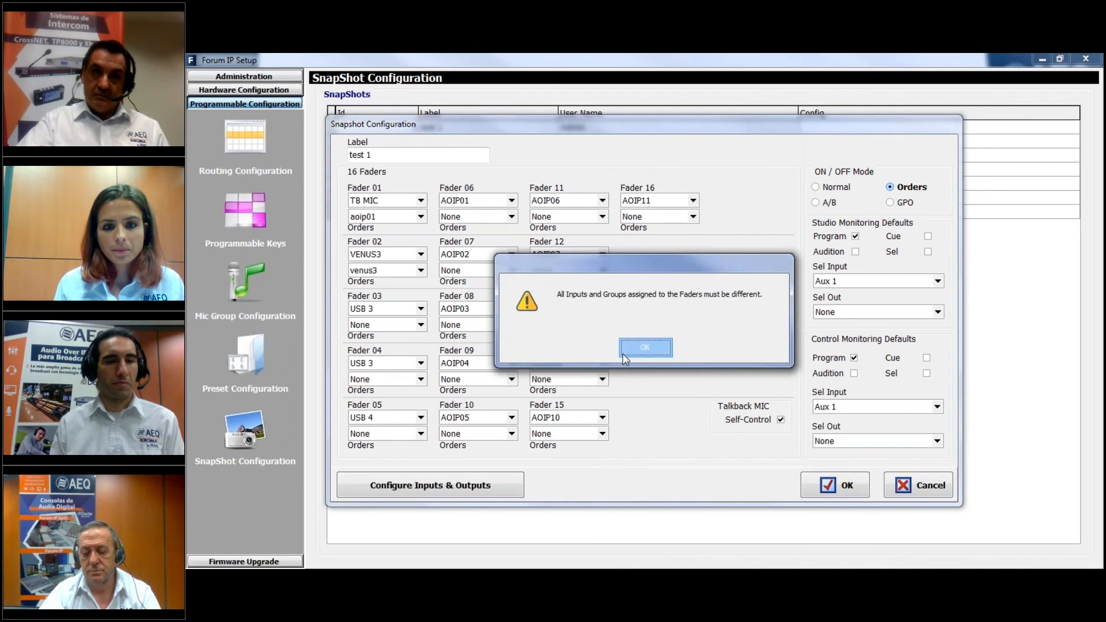
{"action": "left_click", "coordinate": [624, 352]}
{"action": "left_click", "coordinate": [406, 326]}
{"action": "left_click", "coordinate": [645, 346]}
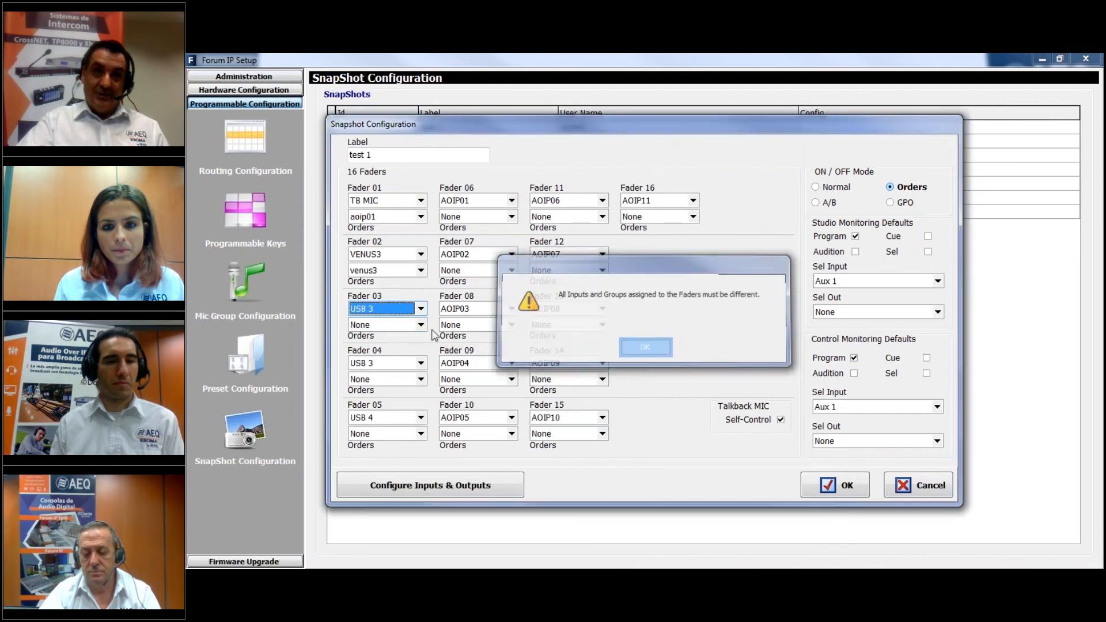
Set Fader 03's input to None and its Orders output to aoip15, and save the test 1 snapshot
{"action": "left_click", "coordinate": [421, 309]}
{"action": "left_click", "coordinate": [404, 338]}
{"action": "left_click", "coordinate": [421, 326]}
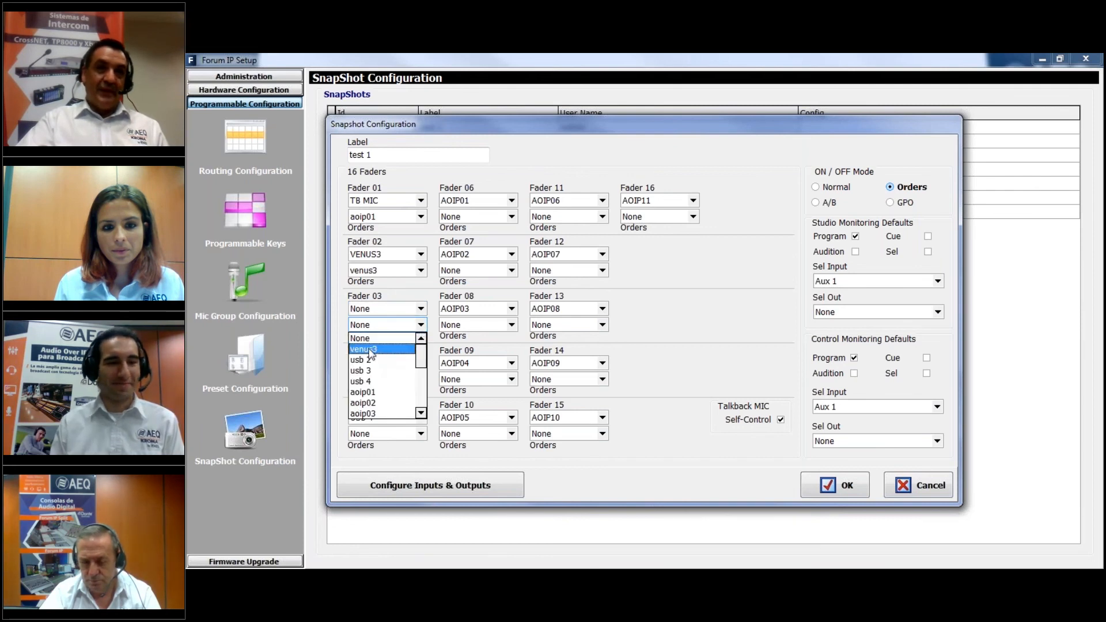
{"action": "scroll", "coordinate": [380, 380], "scroll_direction": "down", "scroll_amount": 5}
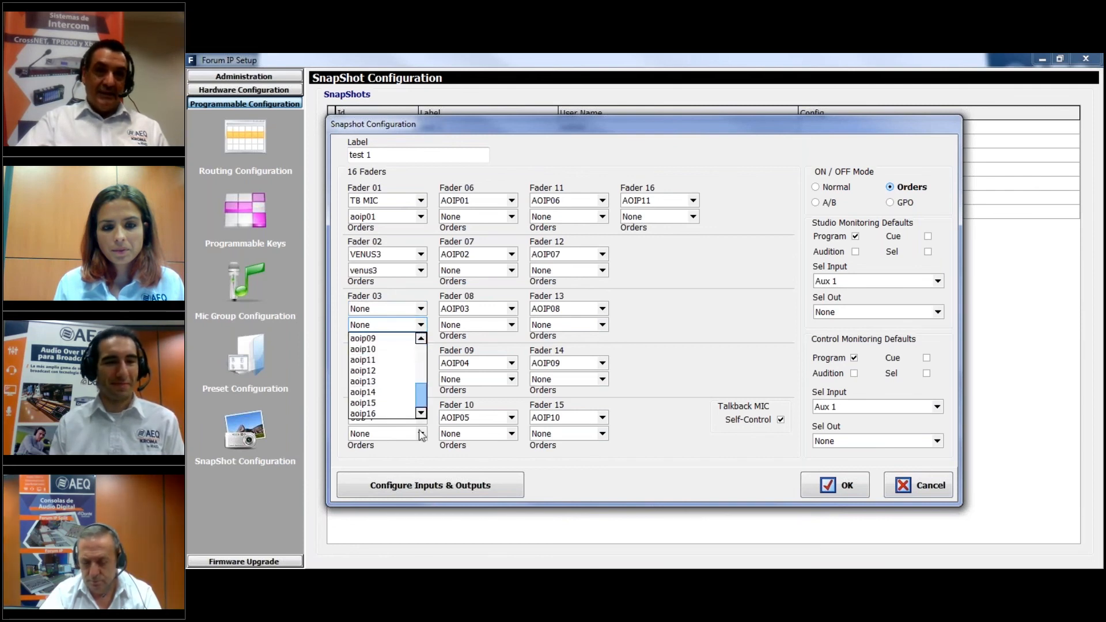
{"action": "left_click", "coordinate": [383, 404]}
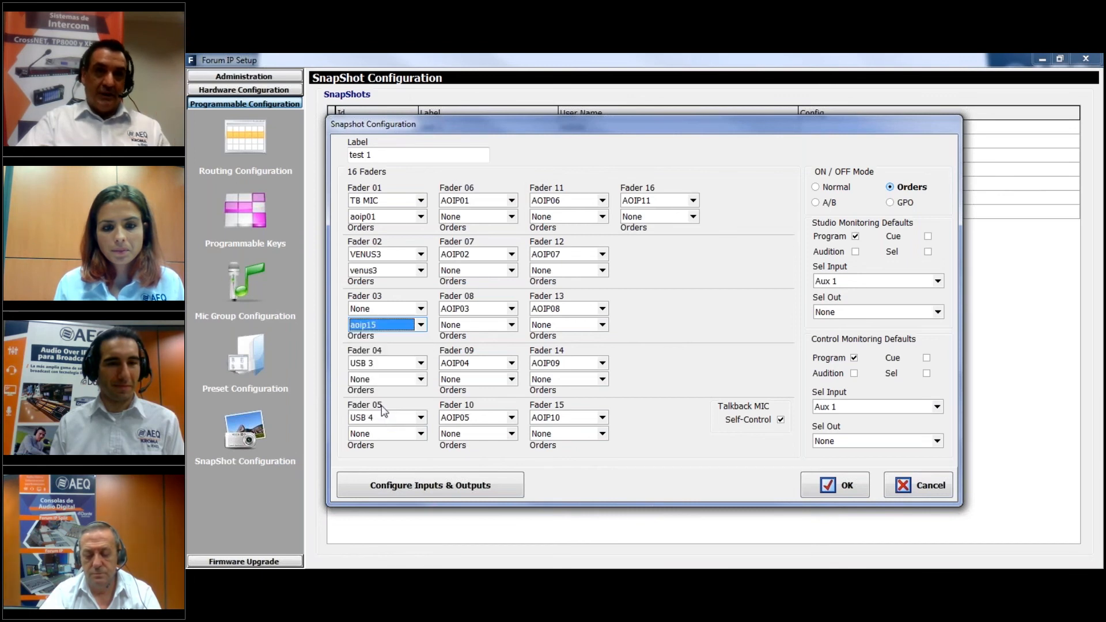
{"action": "left_click", "coordinate": [374, 314]}
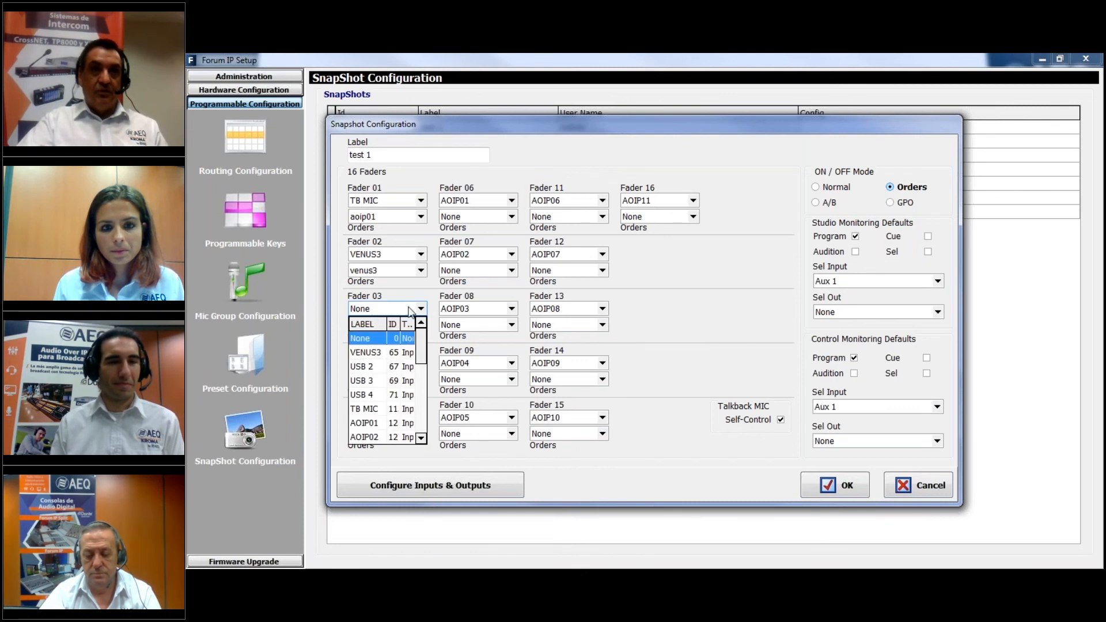
{"action": "left_click", "coordinate": [406, 324]}
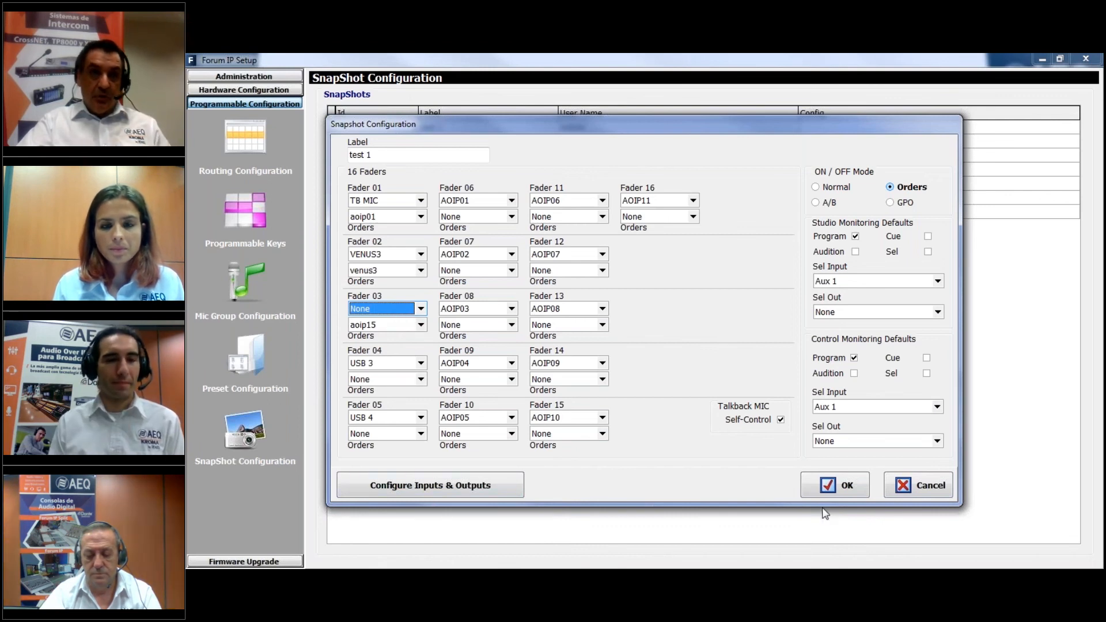
{"action": "left_click", "coordinate": [837, 486]}
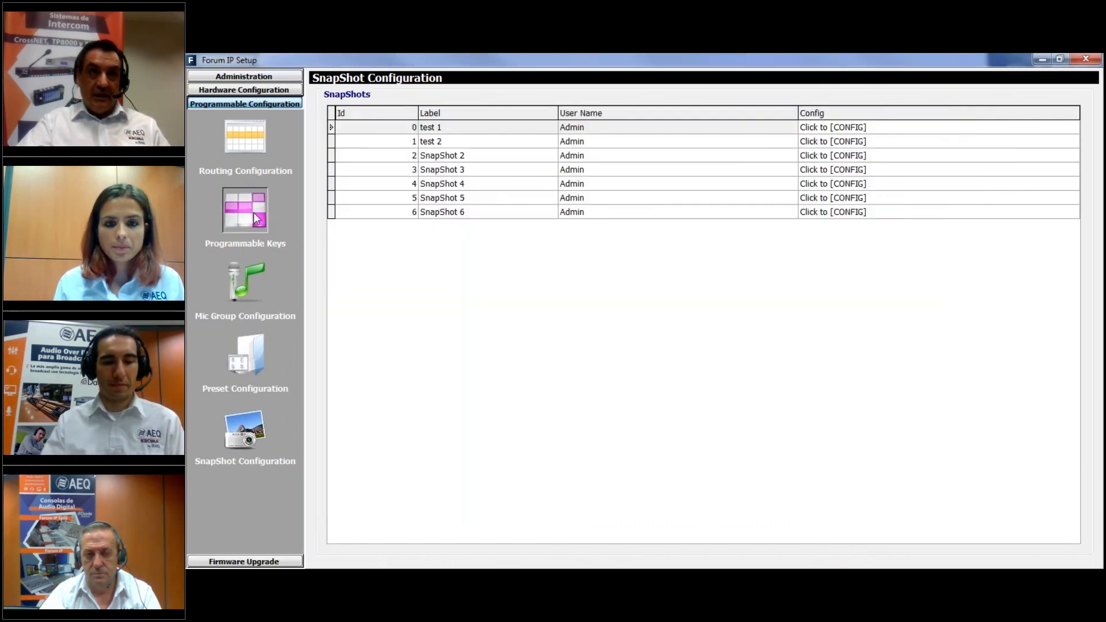
Return to the configuration of the physical programmable keys
{"action": "left_click", "coordinate": [256, 217]}
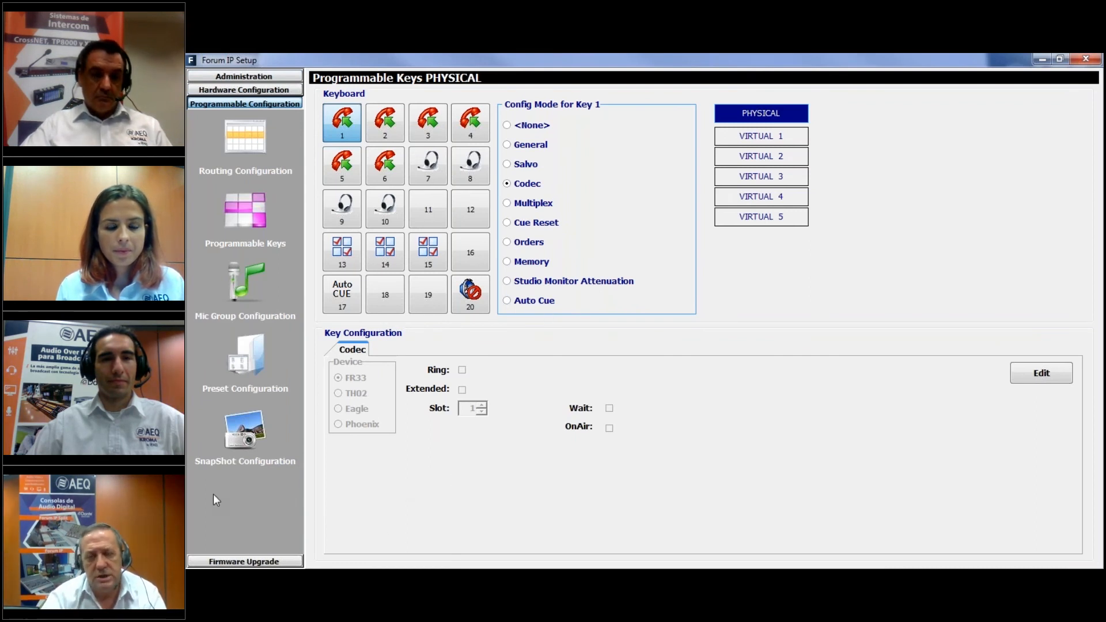
{"action": "key", "text": "alt+Tab"}
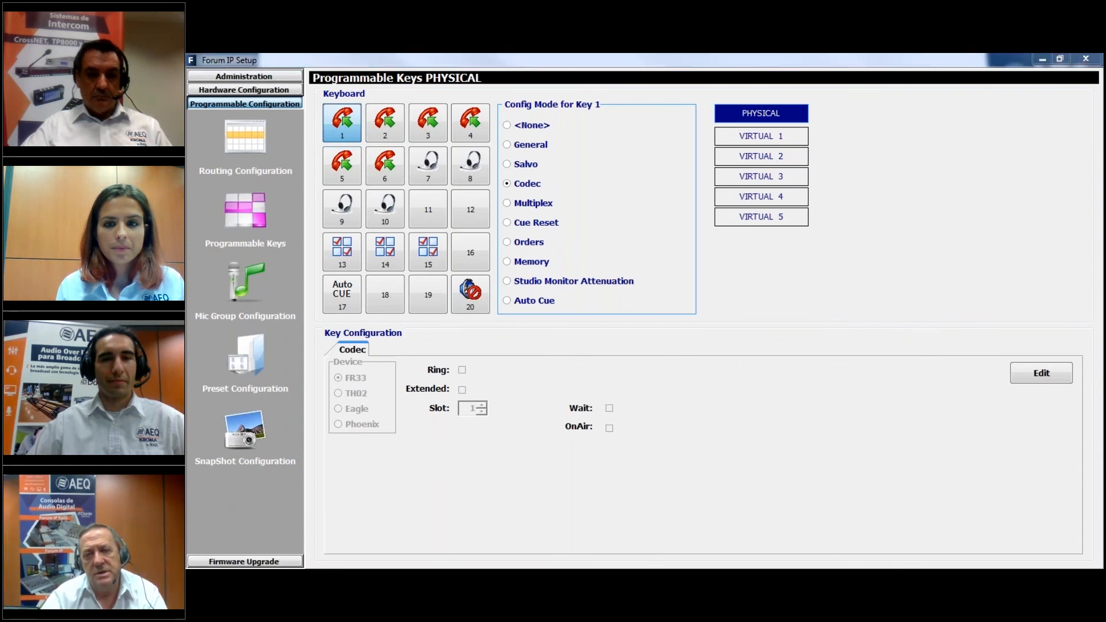
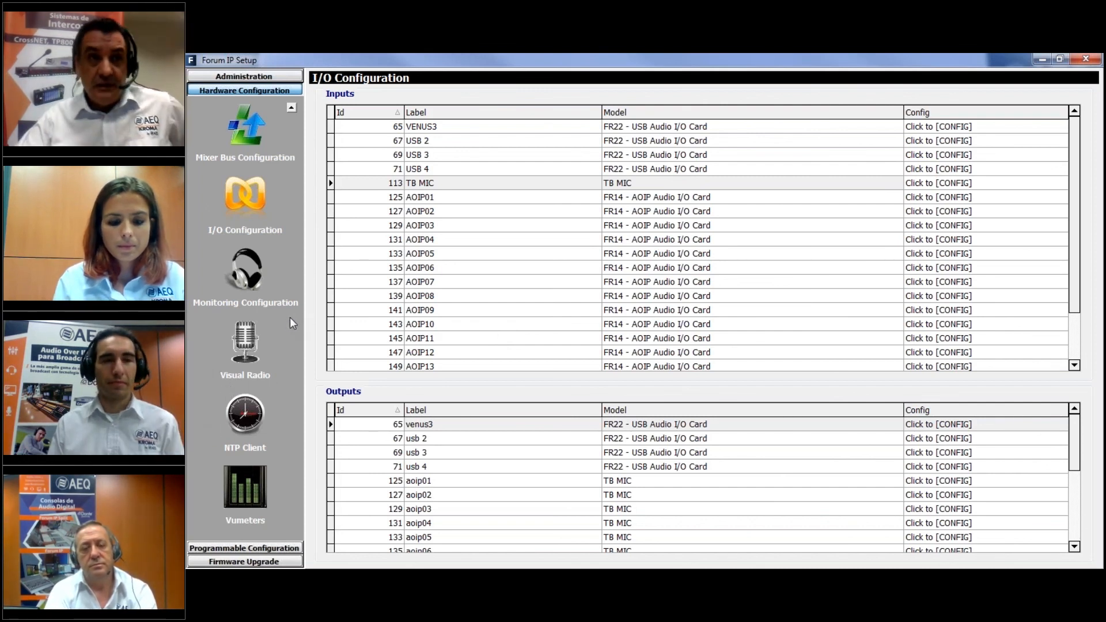
Examine the outputs available for the Green Light and Red Light of the Studio Room section in Monitoring Configuration
{"action": "left_click", "coordinate": [240, 280]}
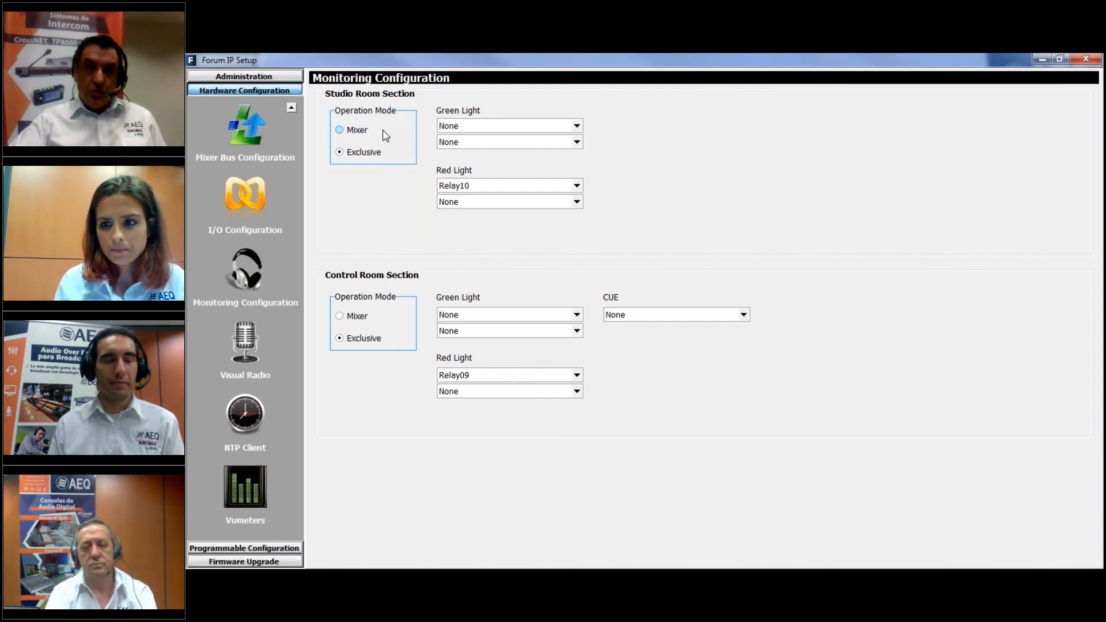
{"action": "left_click", "coordinate": [480, 126]}
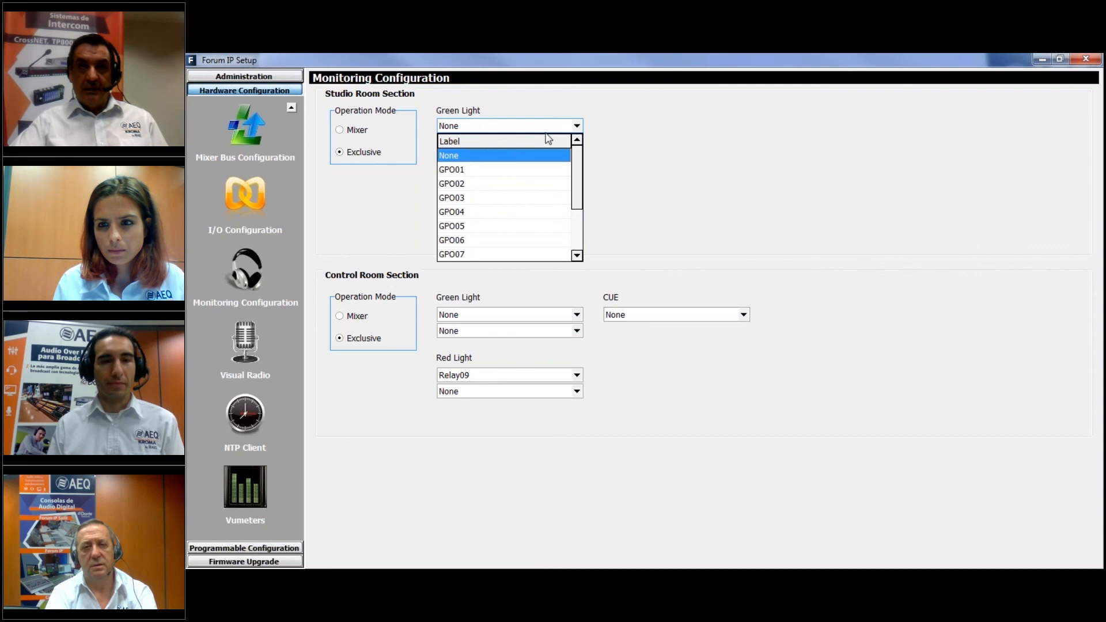
{"action": "left_click", "coordinate": [634, 116]}
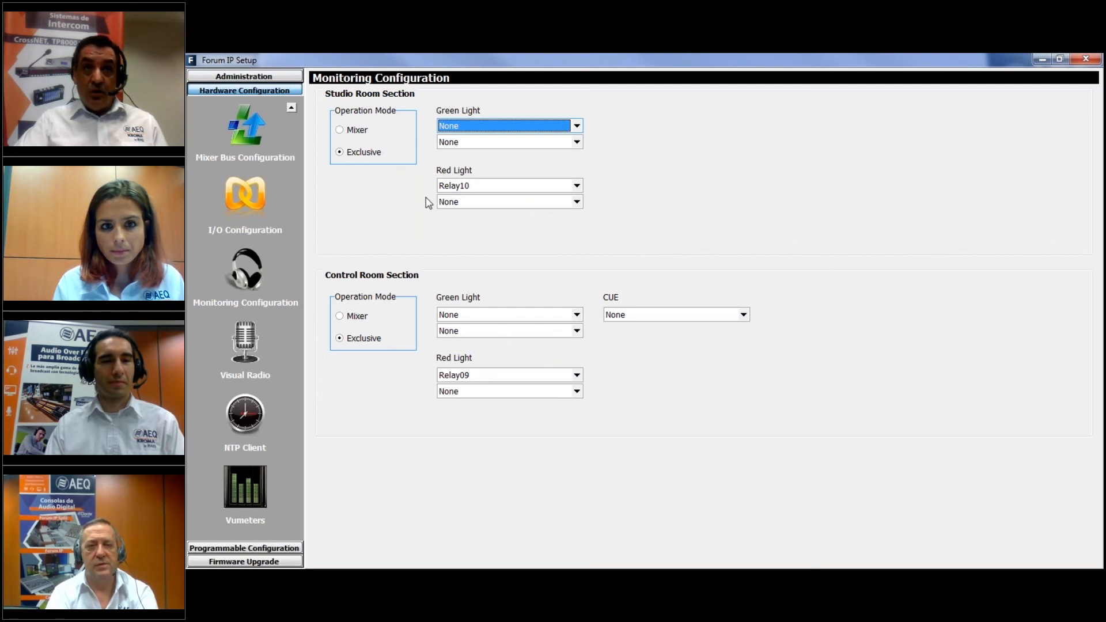
{"action": "left_click", "coordinate": [457, 187]}
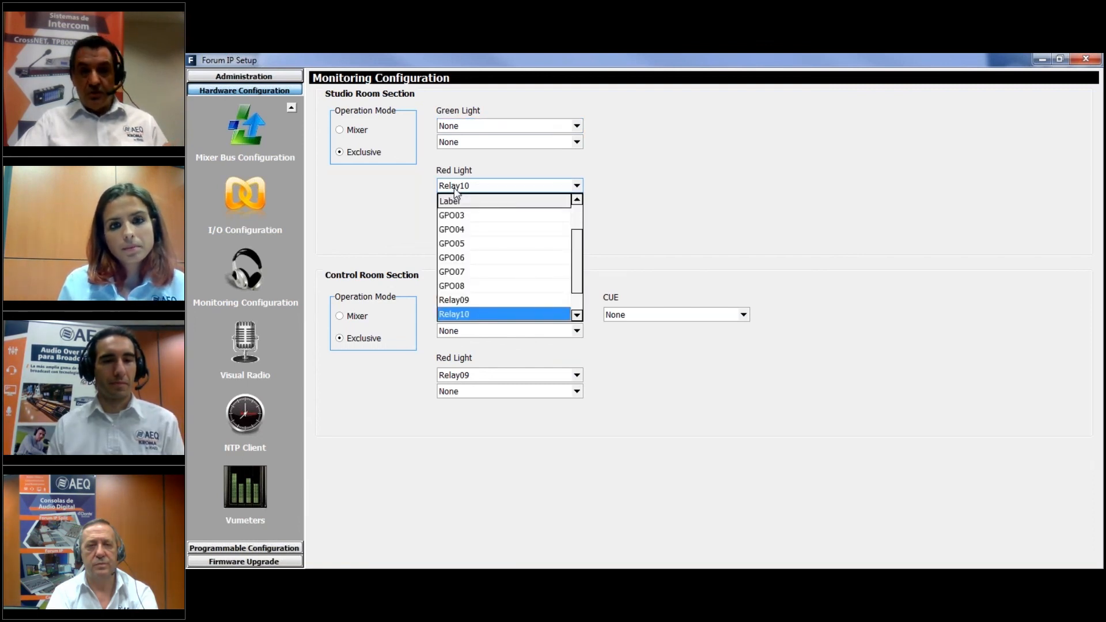
{"action": "left_click", "coordinate": [402, 219]}
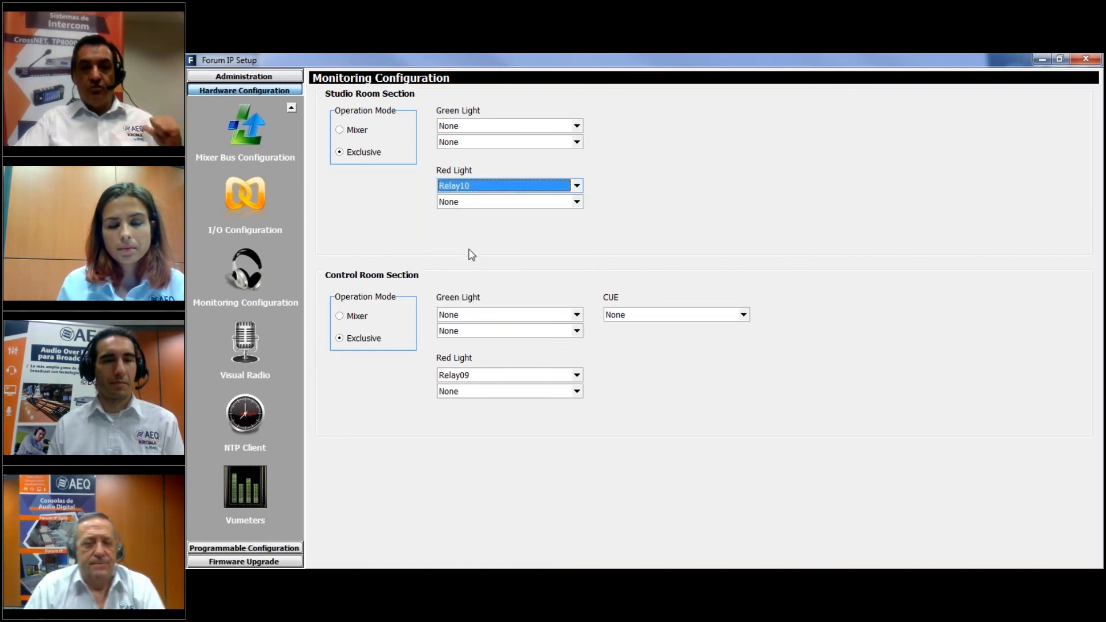
Set Studio On Air to Yes for the TB MIC input in the I/O Configuration and confirm
{"action": "left_click", "coordinate": [244, 199]}
{"action": "left_click", "coordinate": [436, 186]}
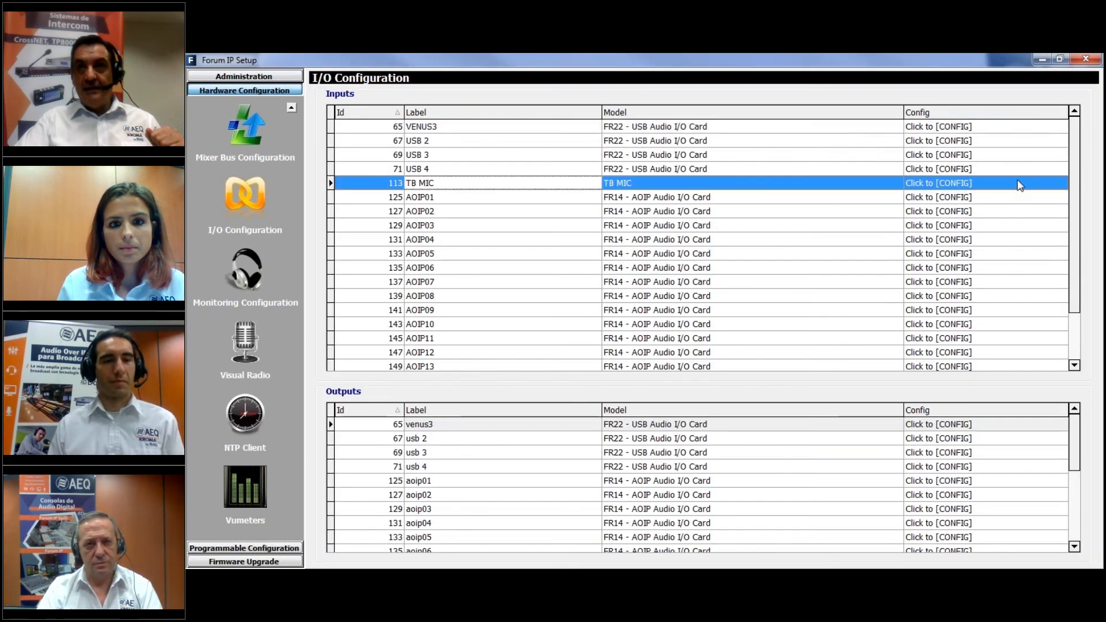
{"action": "left_click", "coordinate": [950, 183]}
{"action": "left_click", "coordinate": [1053, 184]}
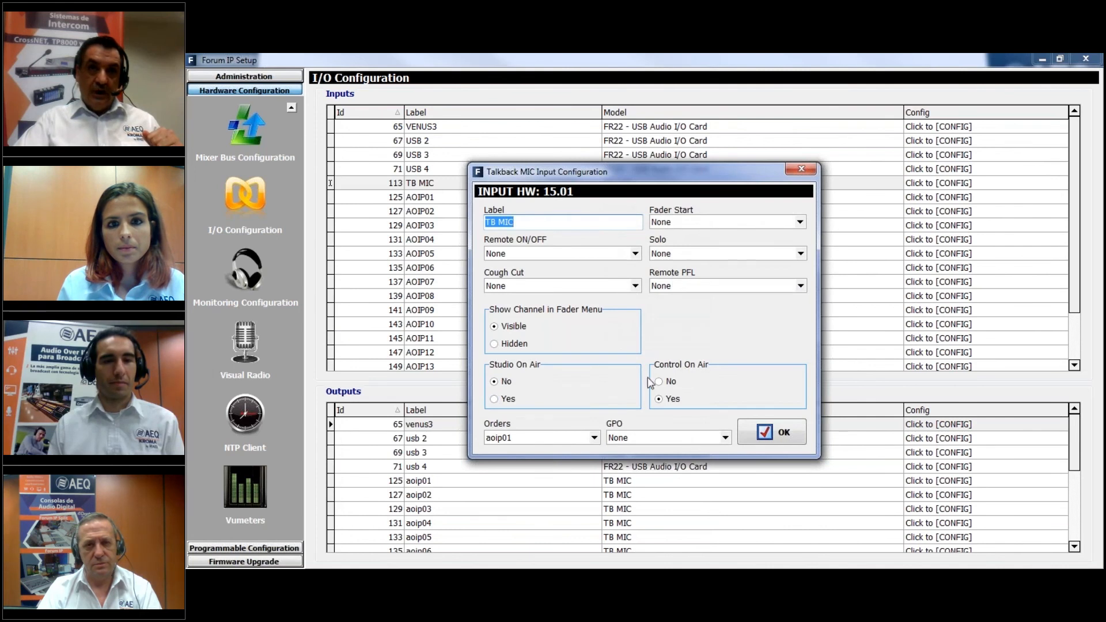
{"action": "left_click", "coordinate": [496, 399]}
{"action": "left_click", "coordinate": [784, 439]}
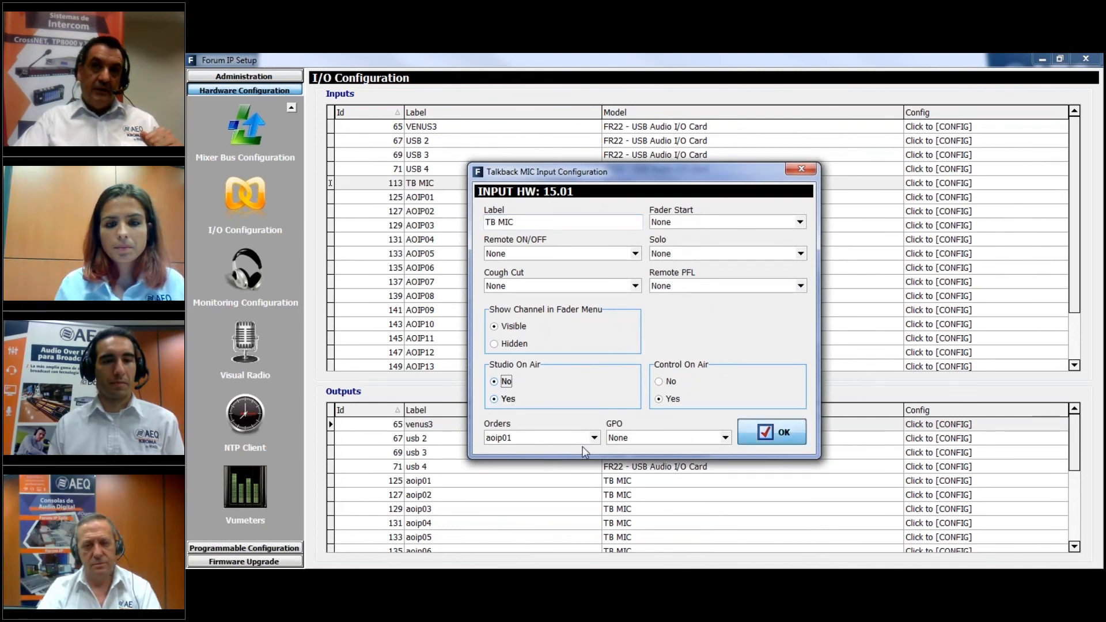
Return to the Monitoring Configuration and open the administration Configurations page with the offline and online operations
{"action": "left_click", "coordinate": [277, 279]}
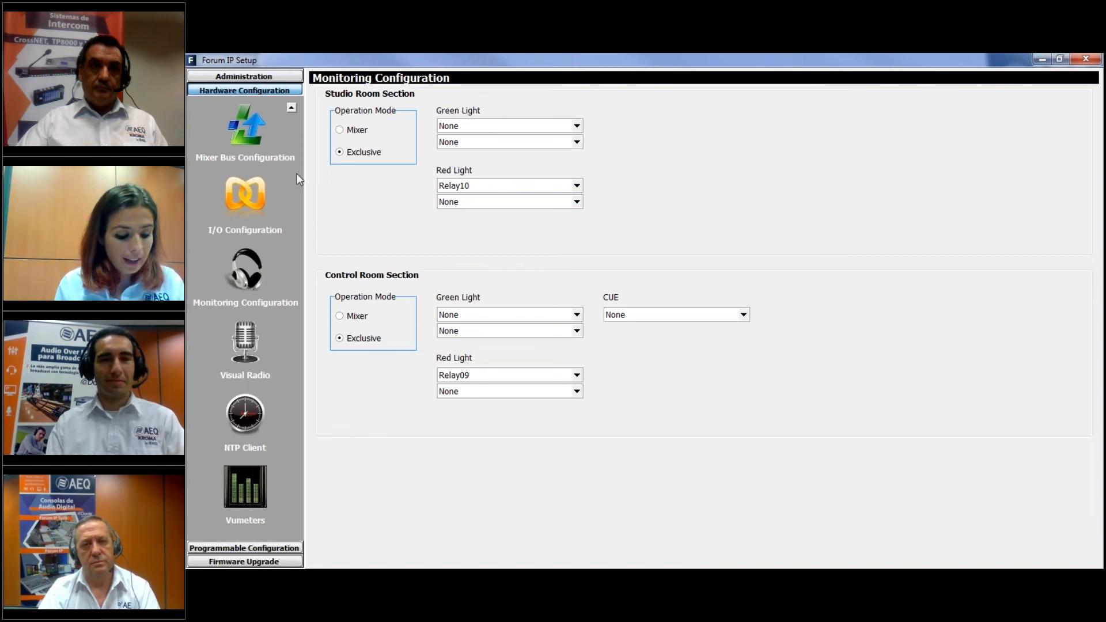
{"action": "left_click", "coordinate": [269, 78]}
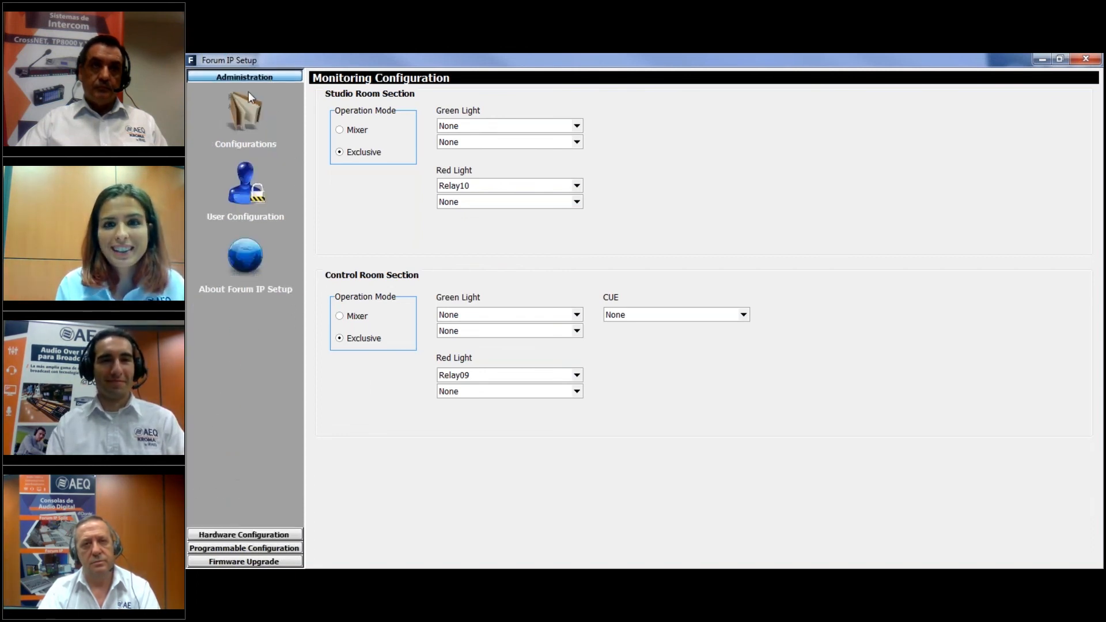
{"action": "left_click", "coordinate": [234, 113]}
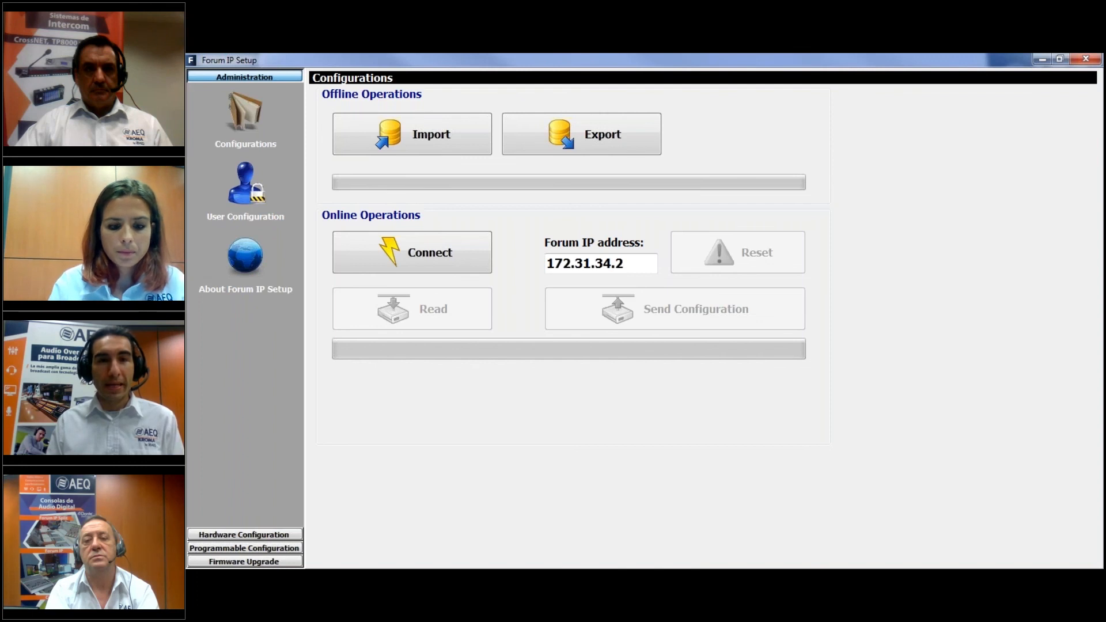
{"action": "left_click", "coordinate": [253, 535]}
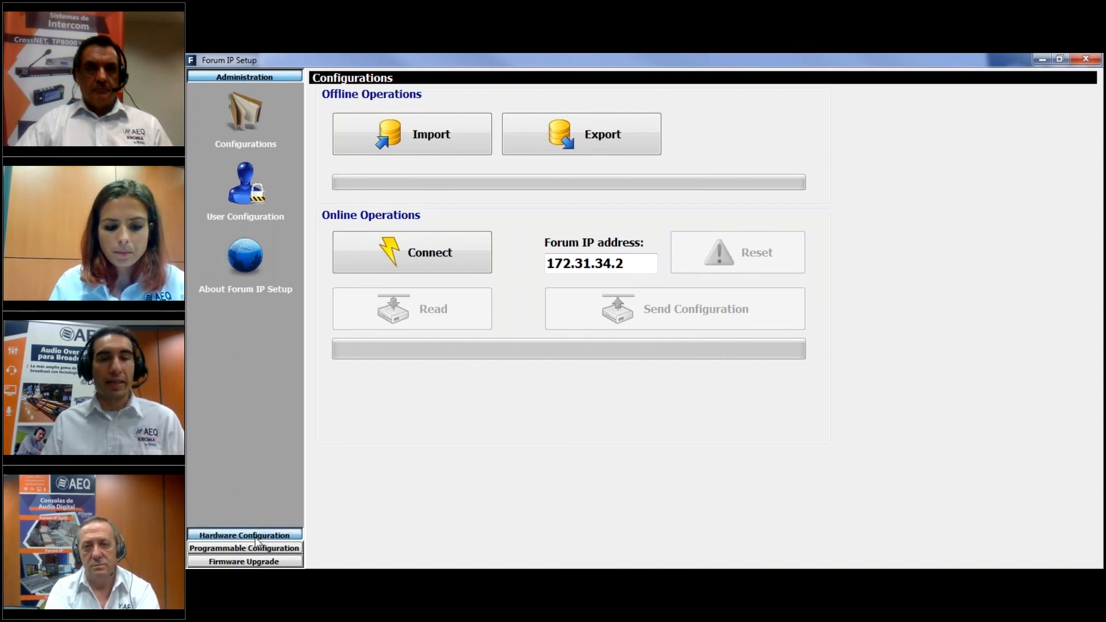
{"action": "left_click", "coordinate": [259, 77]}
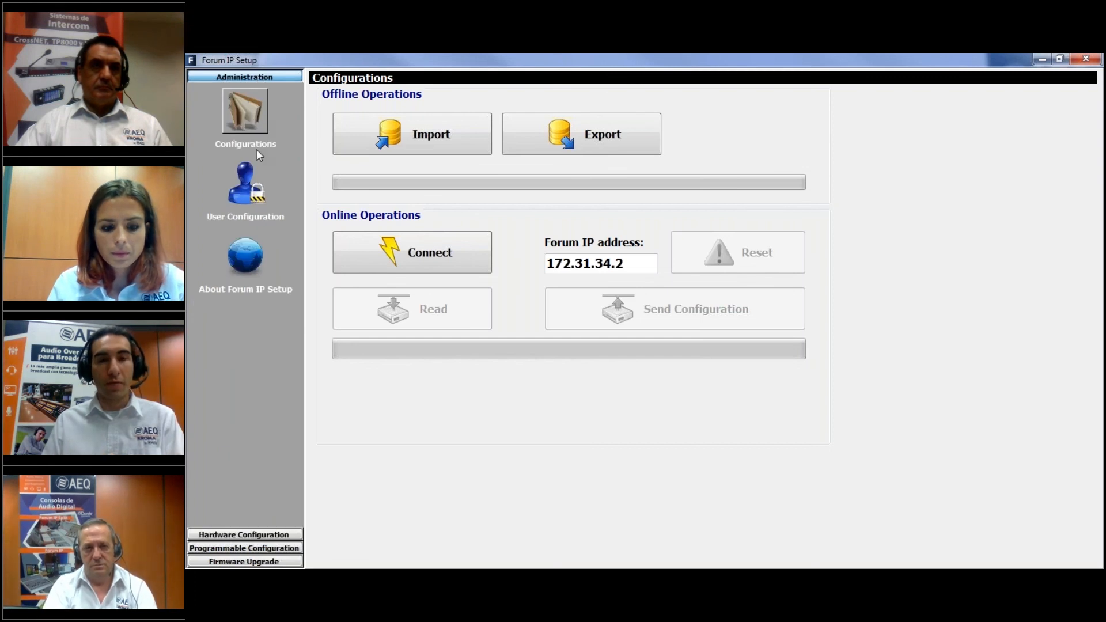
{"action": "left_click", "coordinate": [251, 534]}
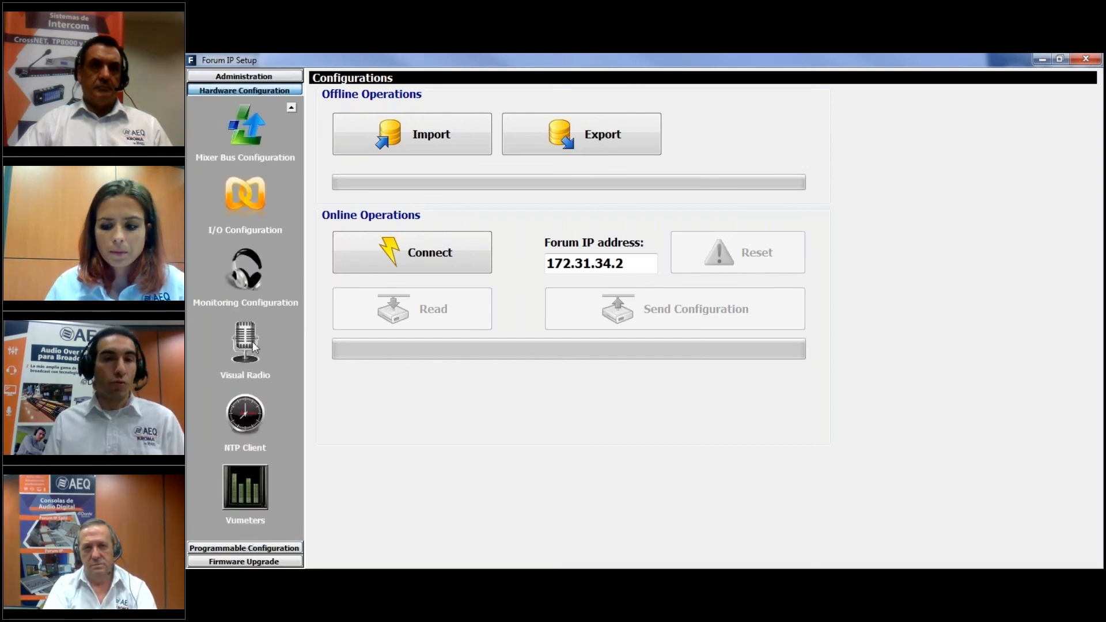
{"action": "left_click", "coordinate": [240, 104]}
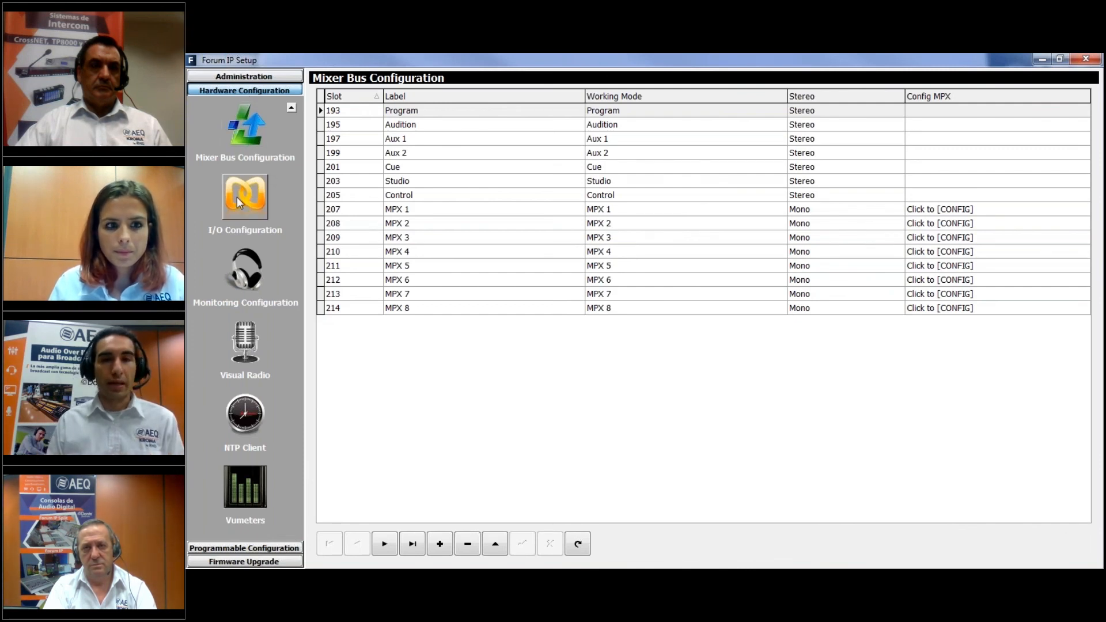
{"action": "left_click", "coordinate": [245, 76]}
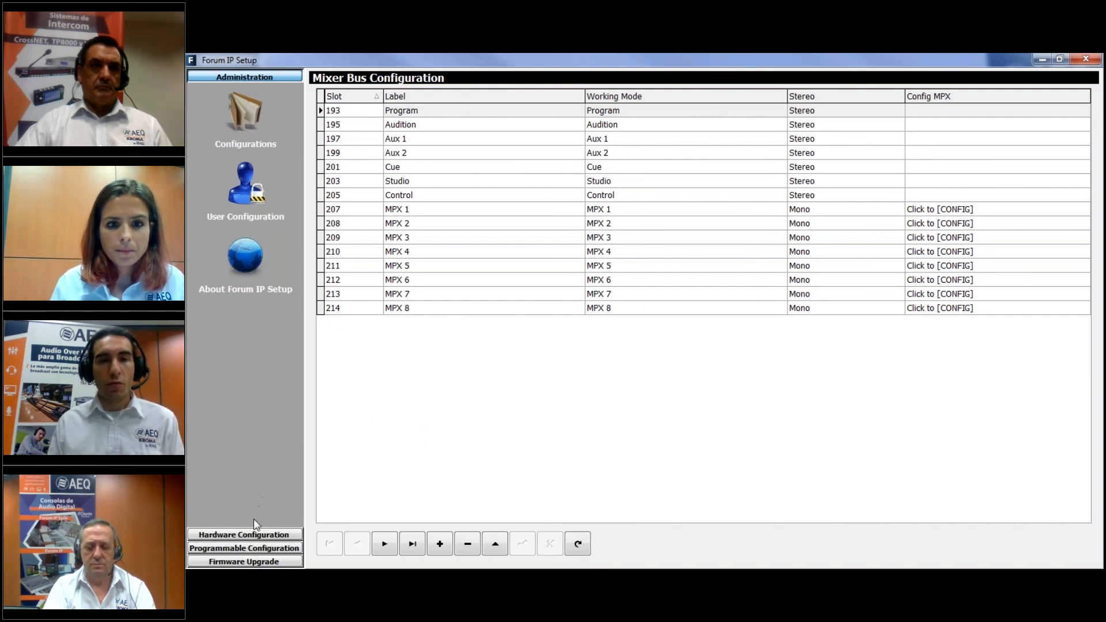
{"action": "left_click", "coordinate": [255, 534]}
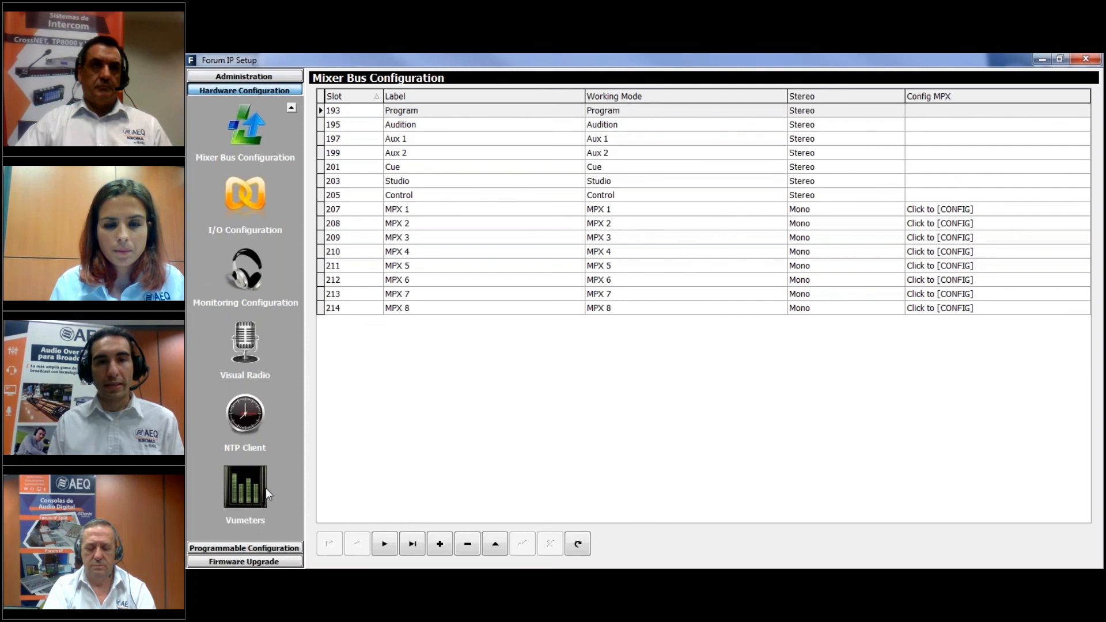
Open the AOIP settings of the internal MADI/AOIP module from the Board Configuration
{"action": "left_click", "coordinate": [291, 107]}
{"action": "left_click", "coordinate": [262, 121]}
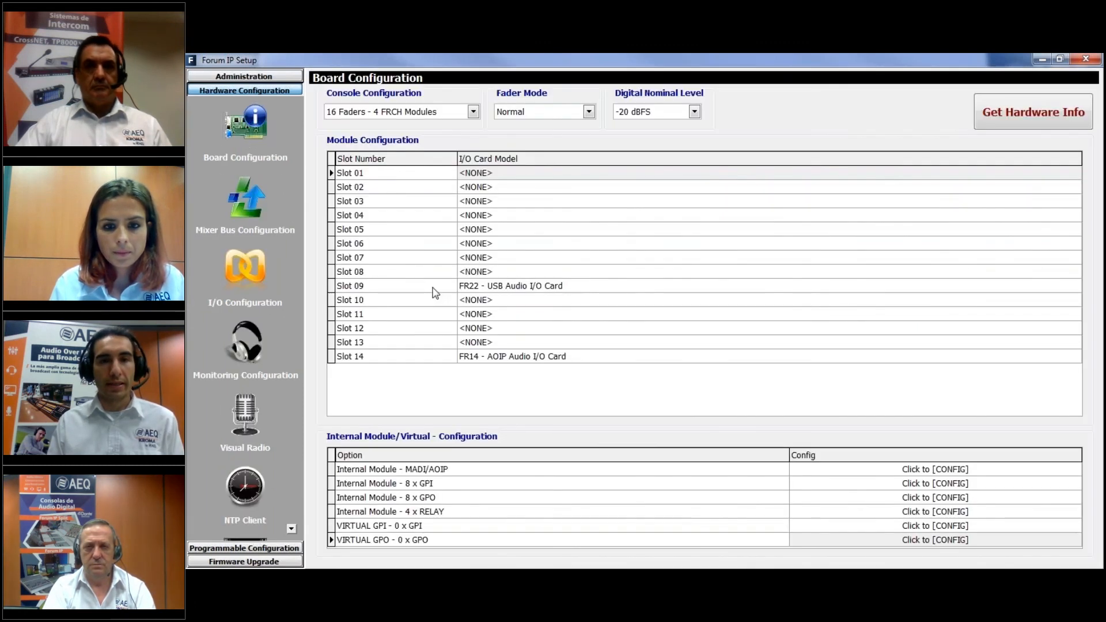
{"action": "left_click", "coordinate": [915, 470]}
{"action": "left_click", "coordinate": [954, 468]}
{"action": "left_click", "coordinate": [1068, 469]}
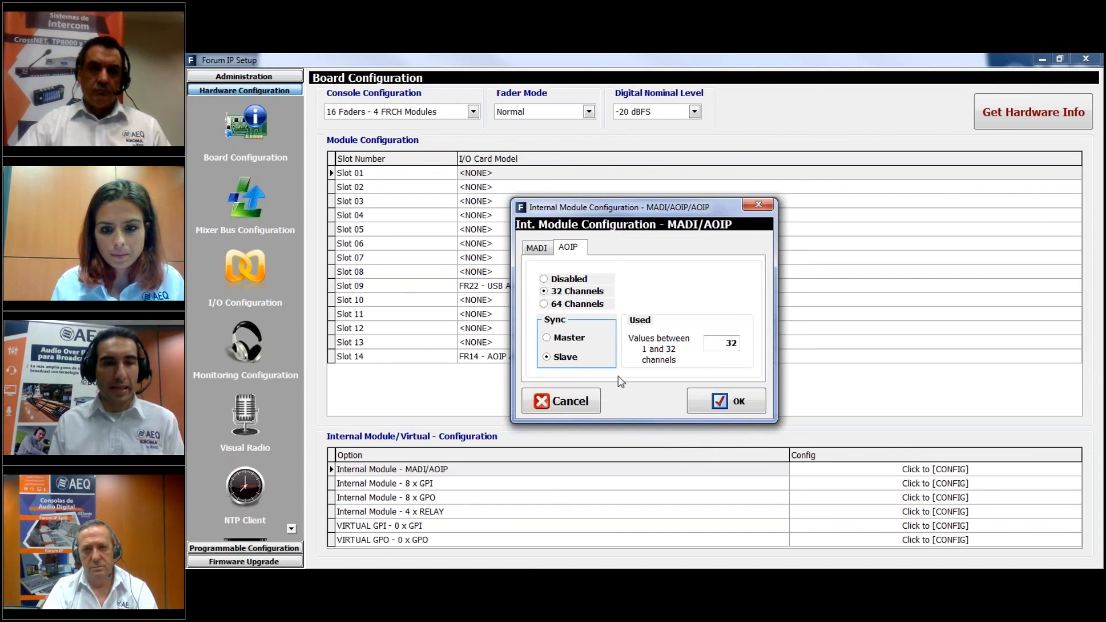
Try Master as the internal module's AOIP sync mode, and restore Slave before accepting the settings
{"action": "left_click_drag", "start_coordinate": [630, 205], "coordinate": [618, 221]}
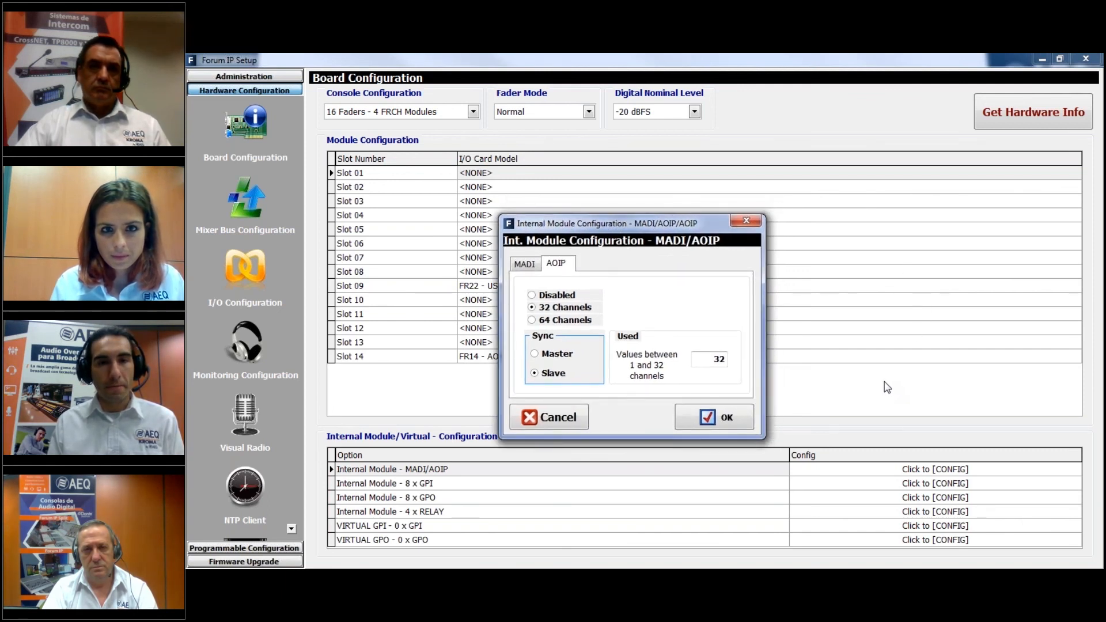
{"action": "left_click", "coordinate": [563, 357]}
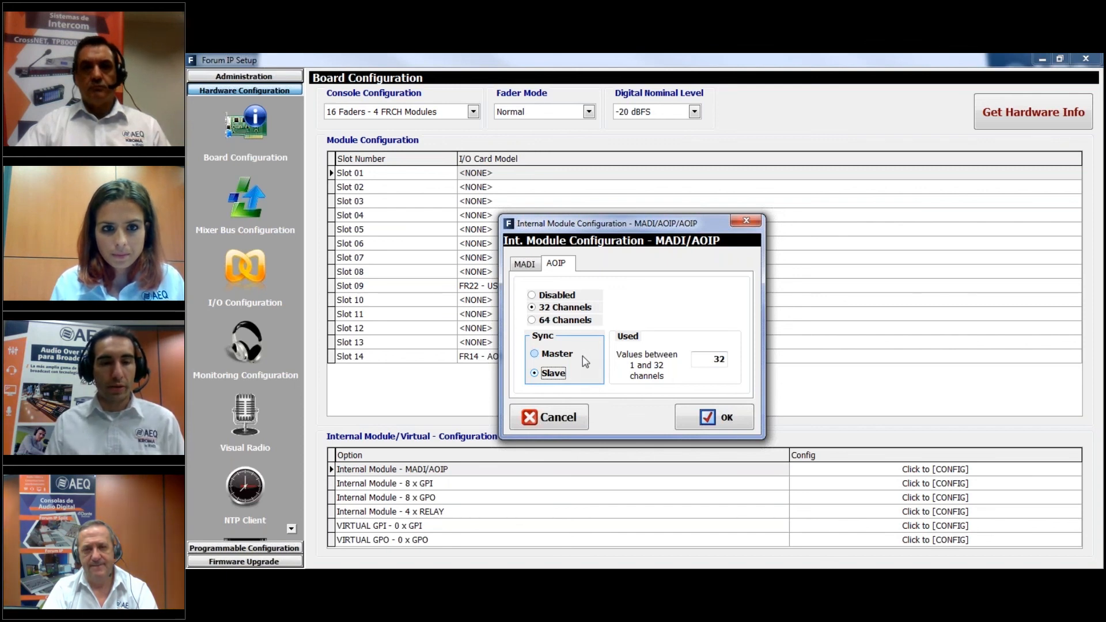
{"action": "left_click", "coordinate": [567, 354]}
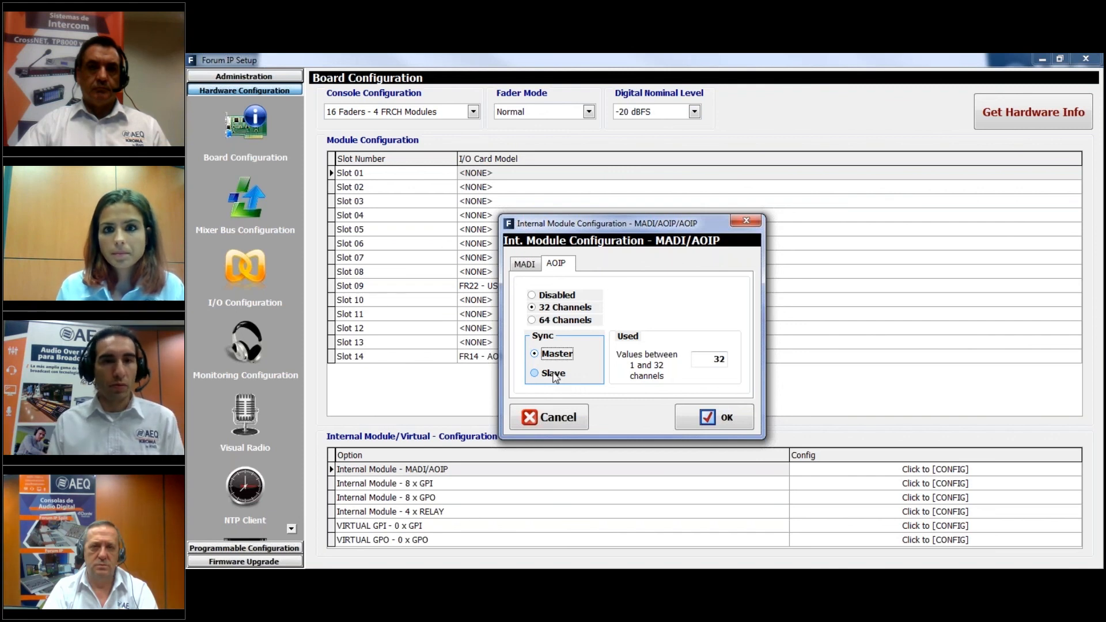
{"action": "key", "text": "Tab"}
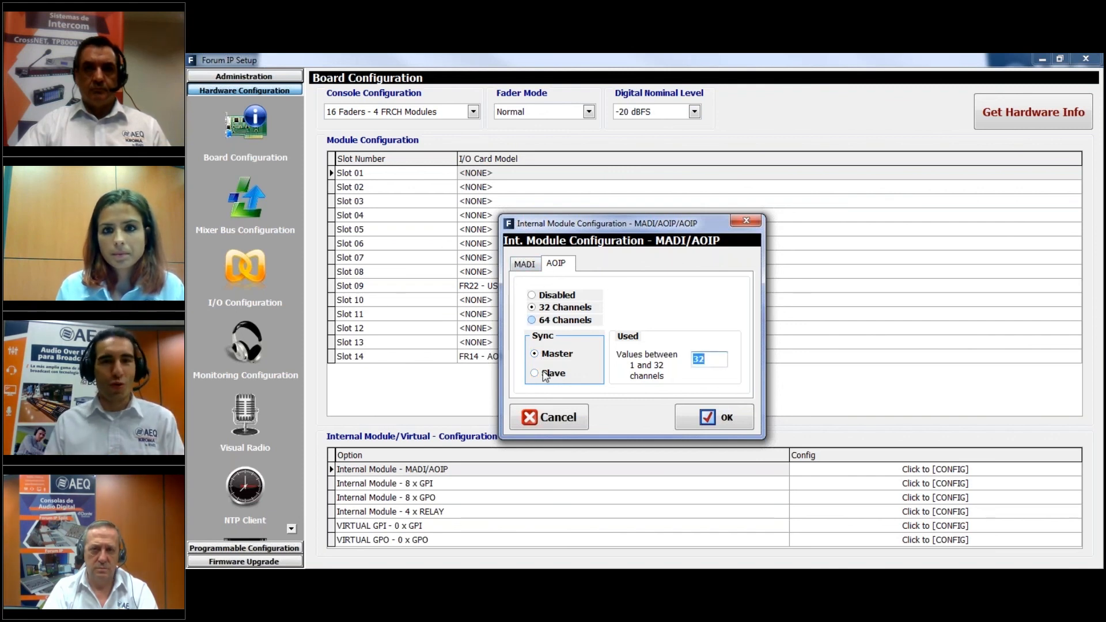
{"action": "left_click", "coordinate": [550, 373]}
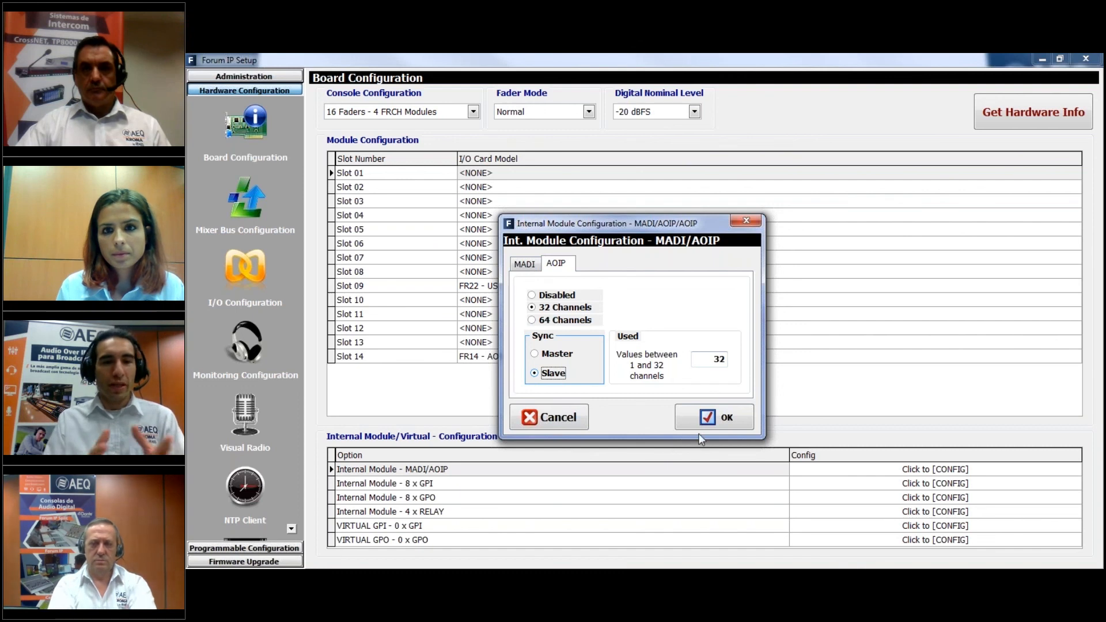
{"action": "key", "text": "Return"}
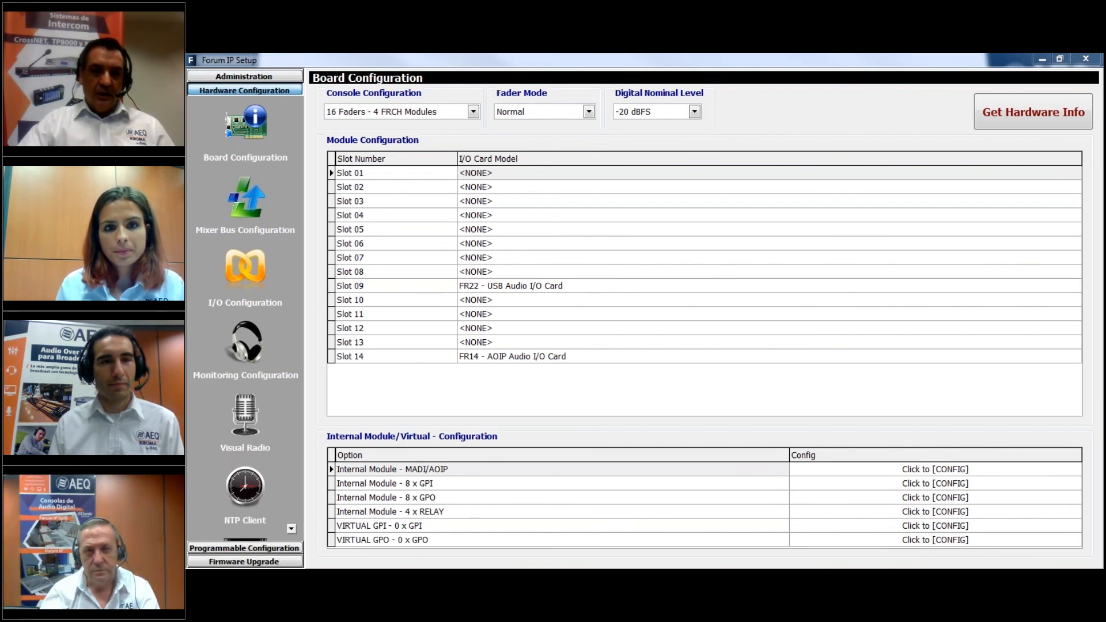
{"action": "left_click", "coordinate": [935, 470]}
{"action": "key", "text": "alt+Tab"}
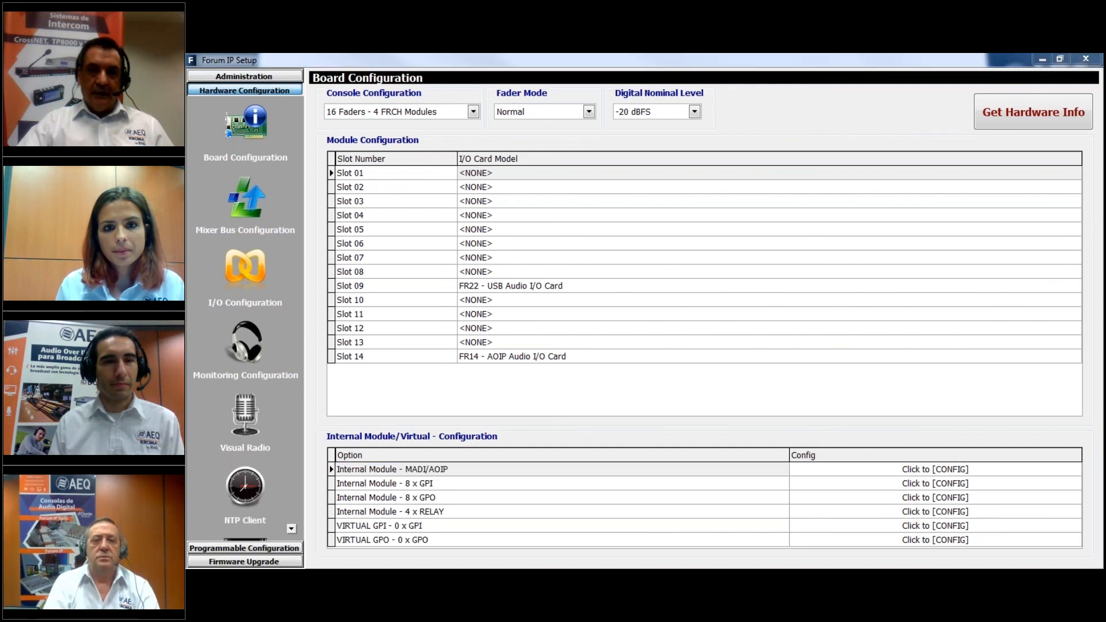